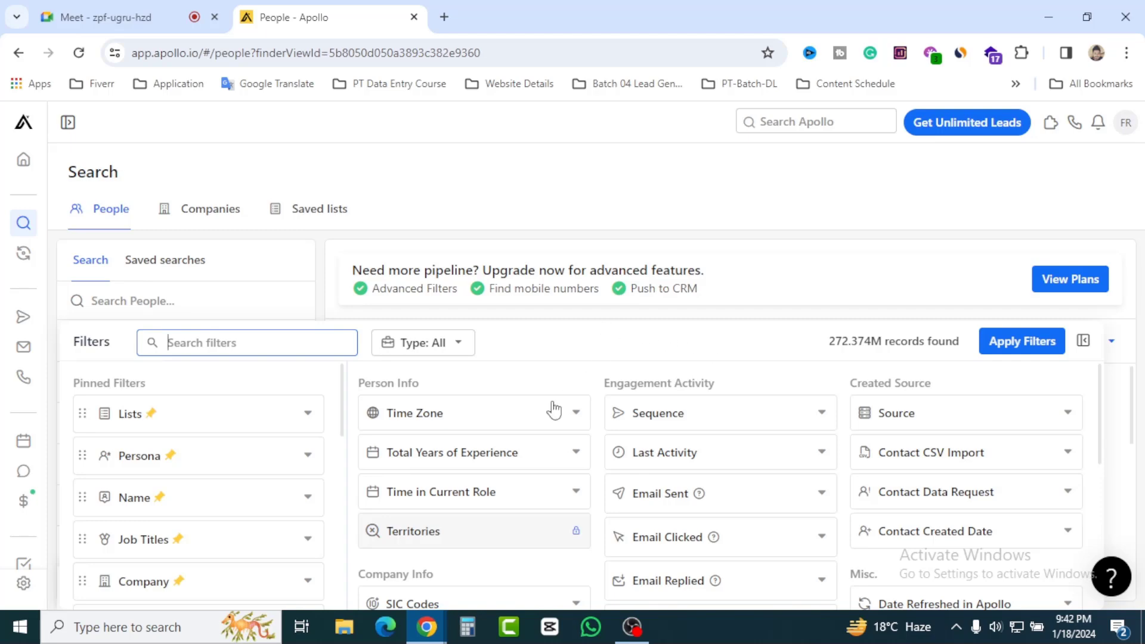
Set the contact location filter to the regions Sweden, Portugal, France and Finland.
scroll(540, 442, "down", 3)
scroll(549, 486, "up", 3)
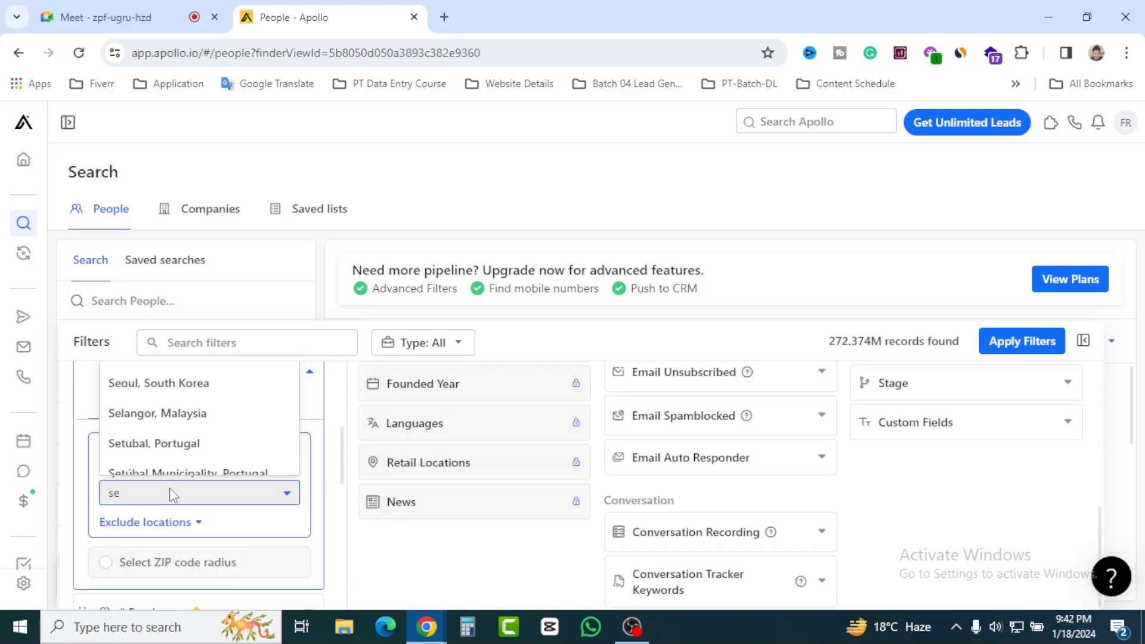
type("w")
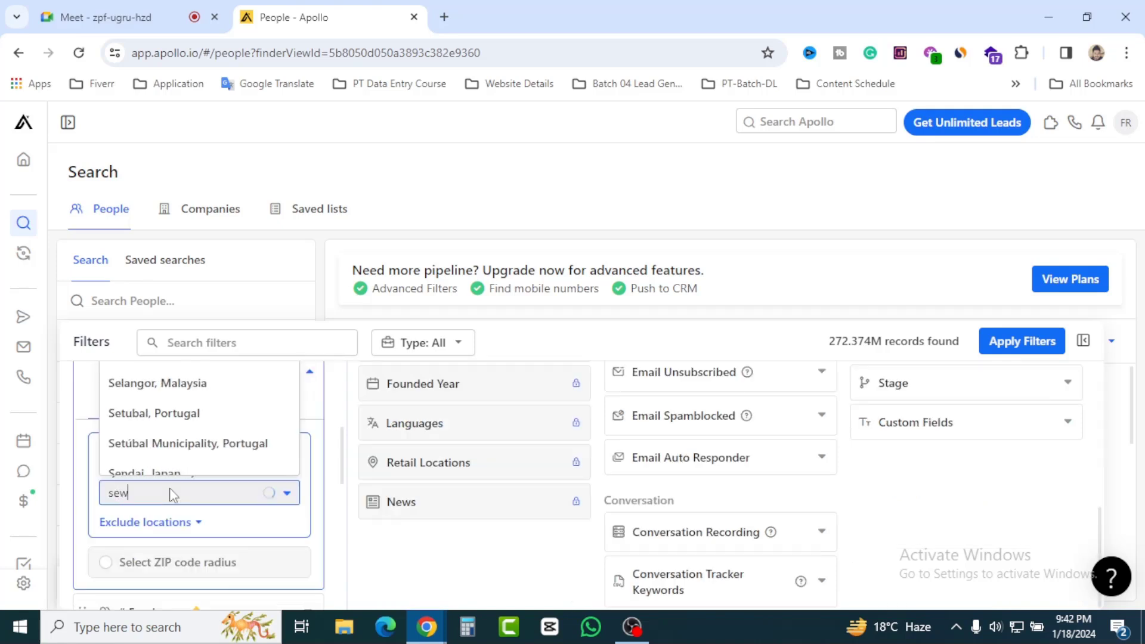
scroll(200, 471, "up", 2)
scroll(205, 480, "down", 2)
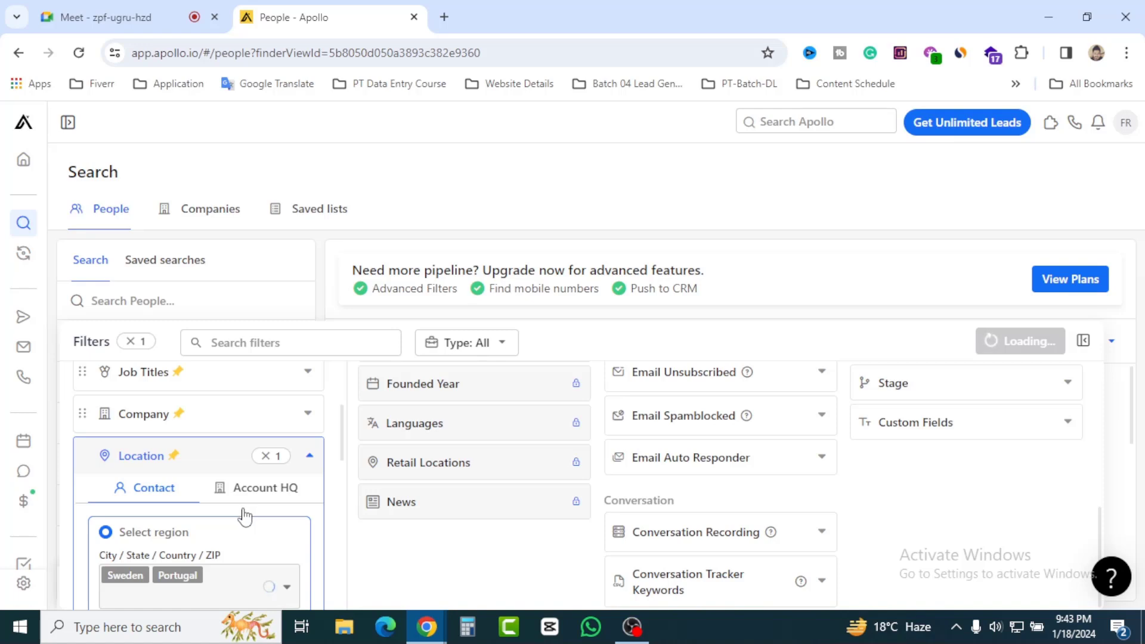
scroll(330, 454, "down", 2)
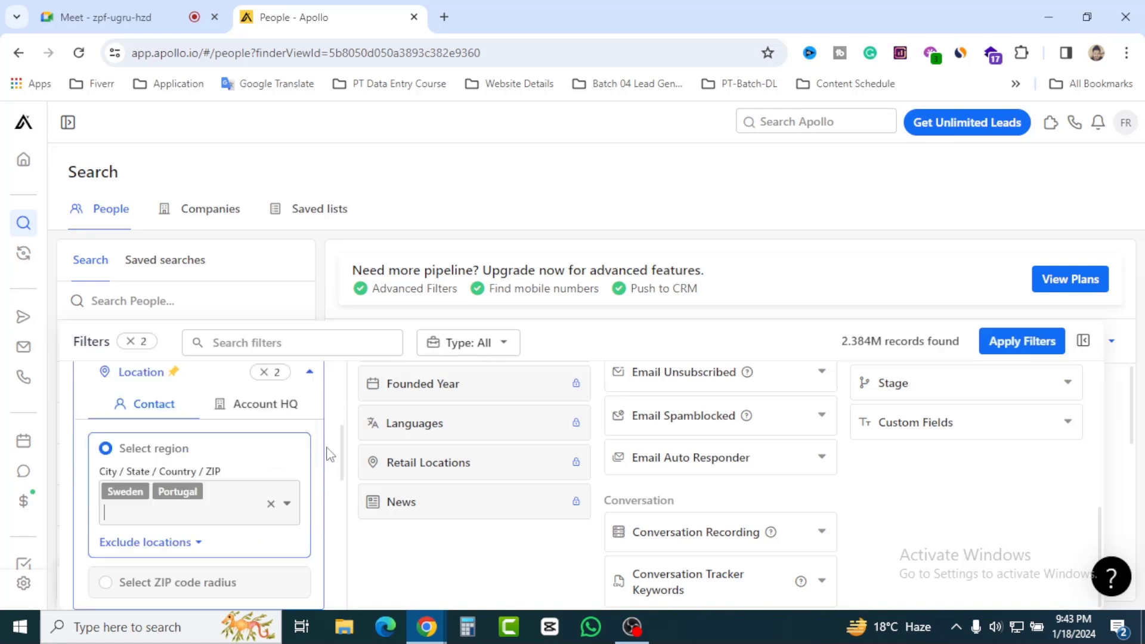
left_click(149, 522)
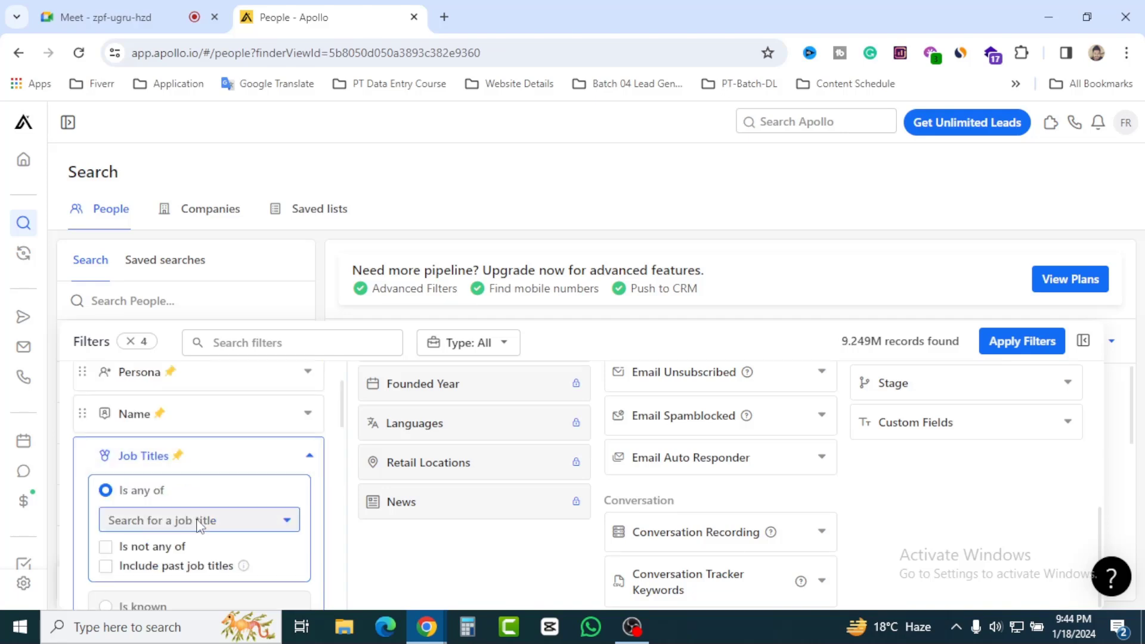
Add owner and director as included titles in the Job Titles filter.
left_click(199, 520)
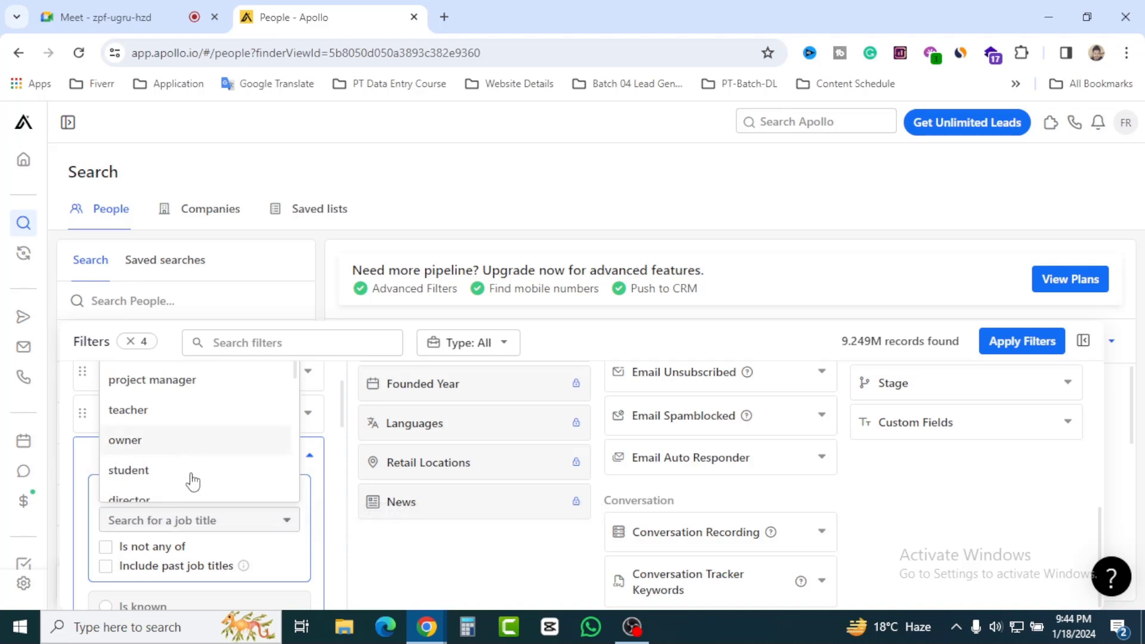
left_click(194, 441)
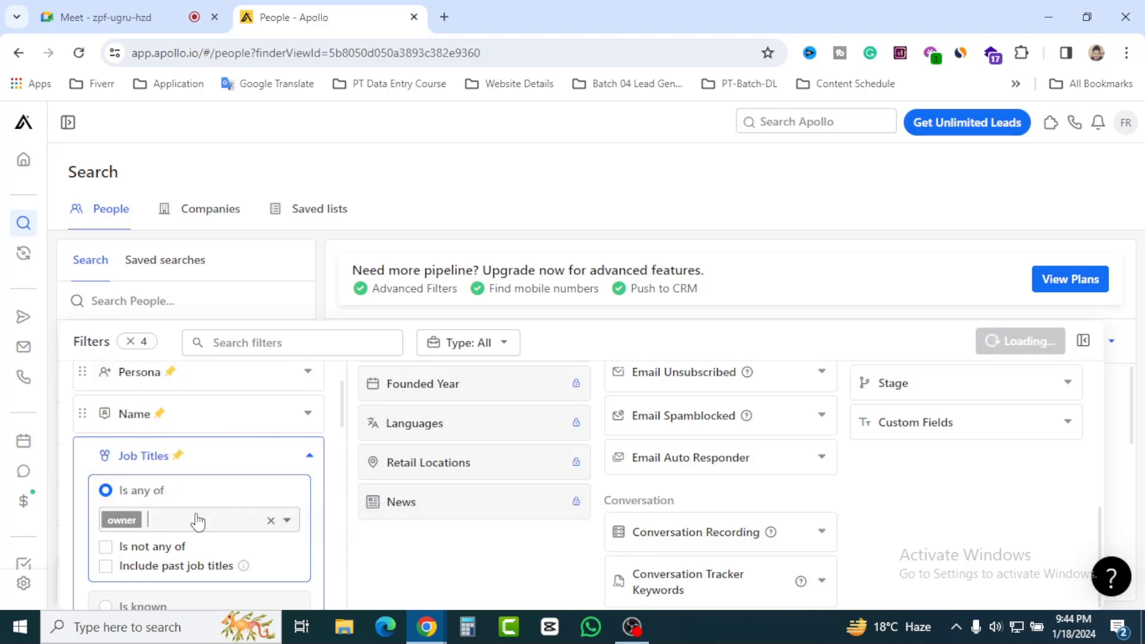
left_click(198, 521)
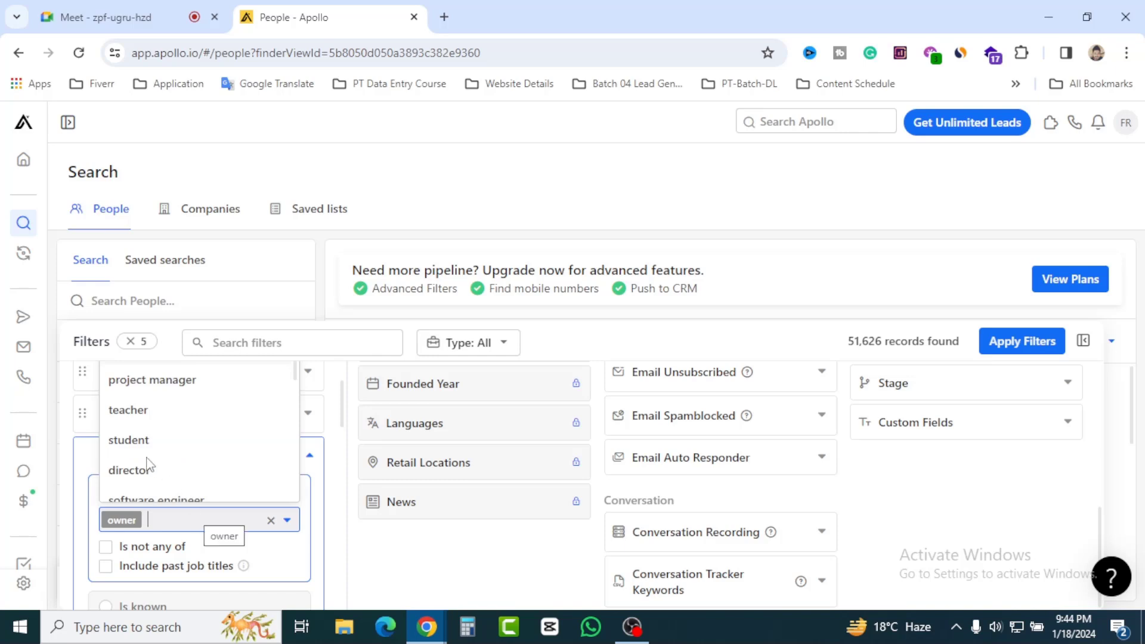
left_click(237, 483)
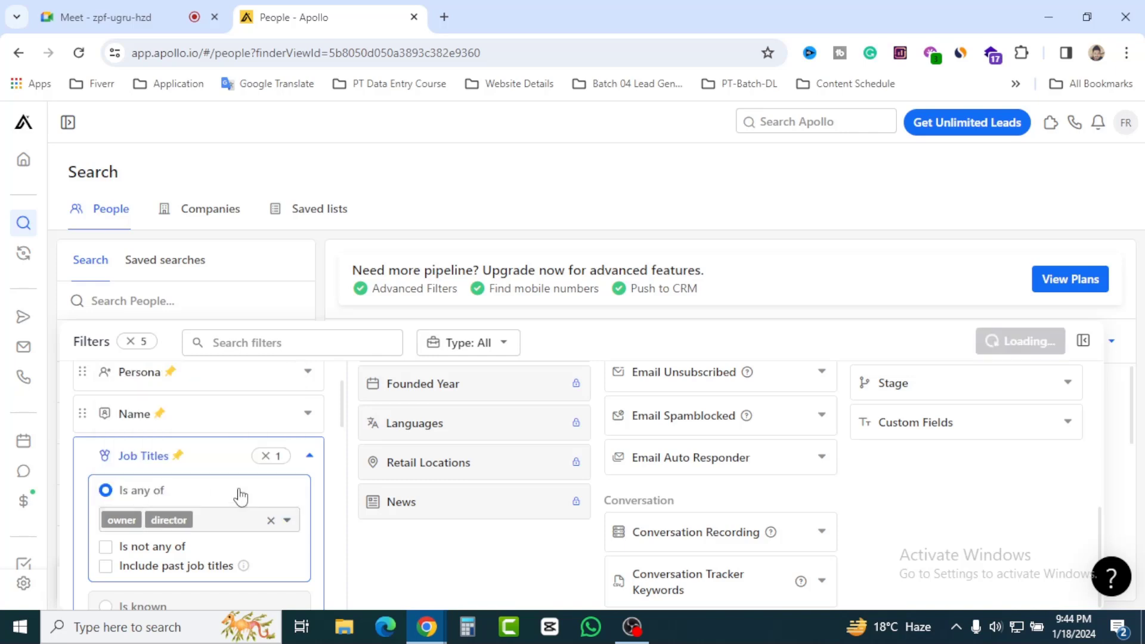
Add president from the suggested titles to the Job Titles filter.
left_click(224, 523)
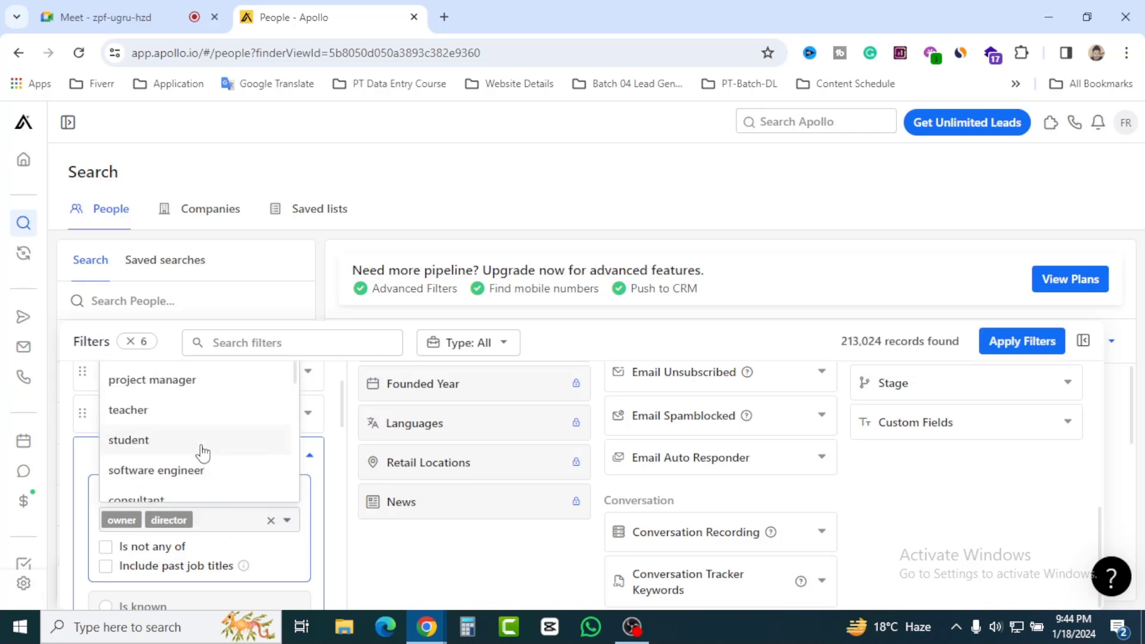
scroll(202, 454, "down", 3)
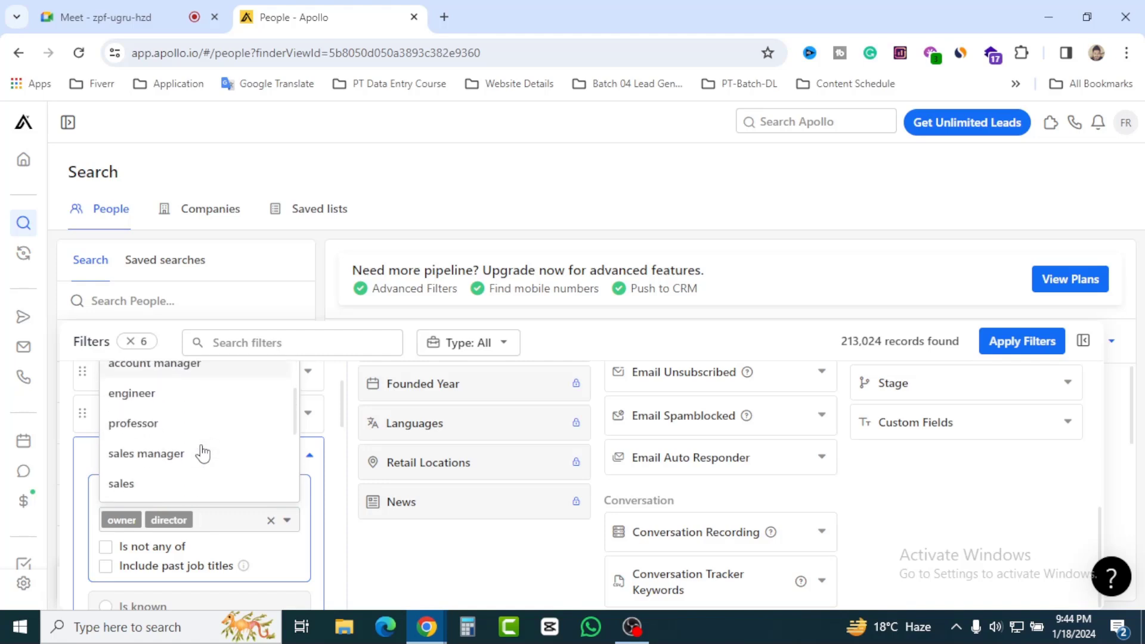
scroll(203, 453, "down", 2)
scroll(200, 451, "down", 2)
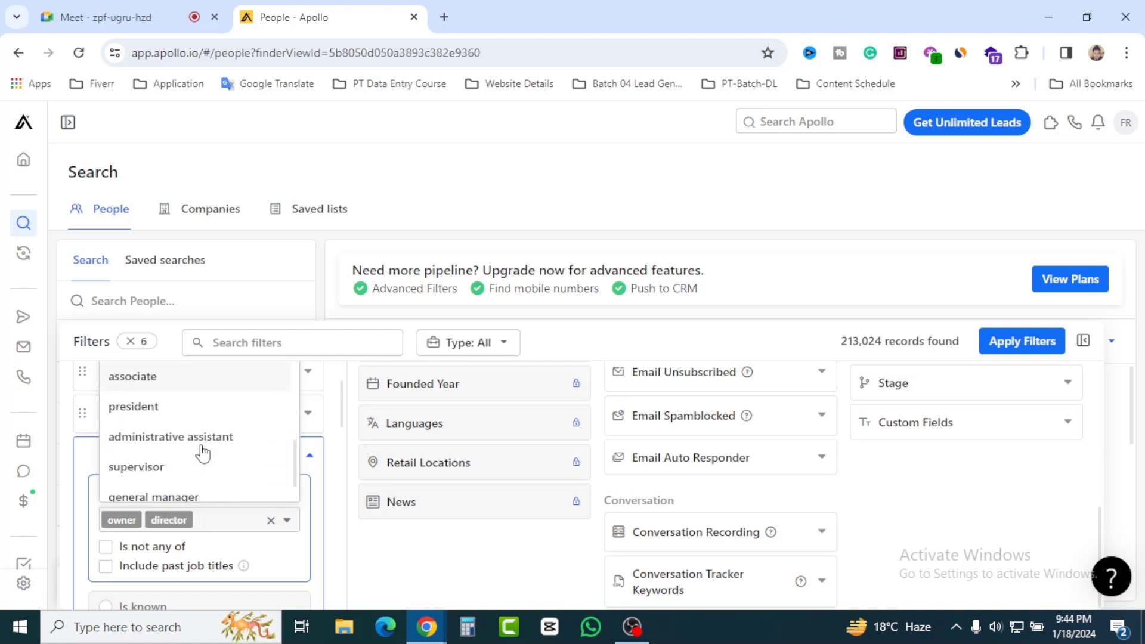
left_click(149, 409)
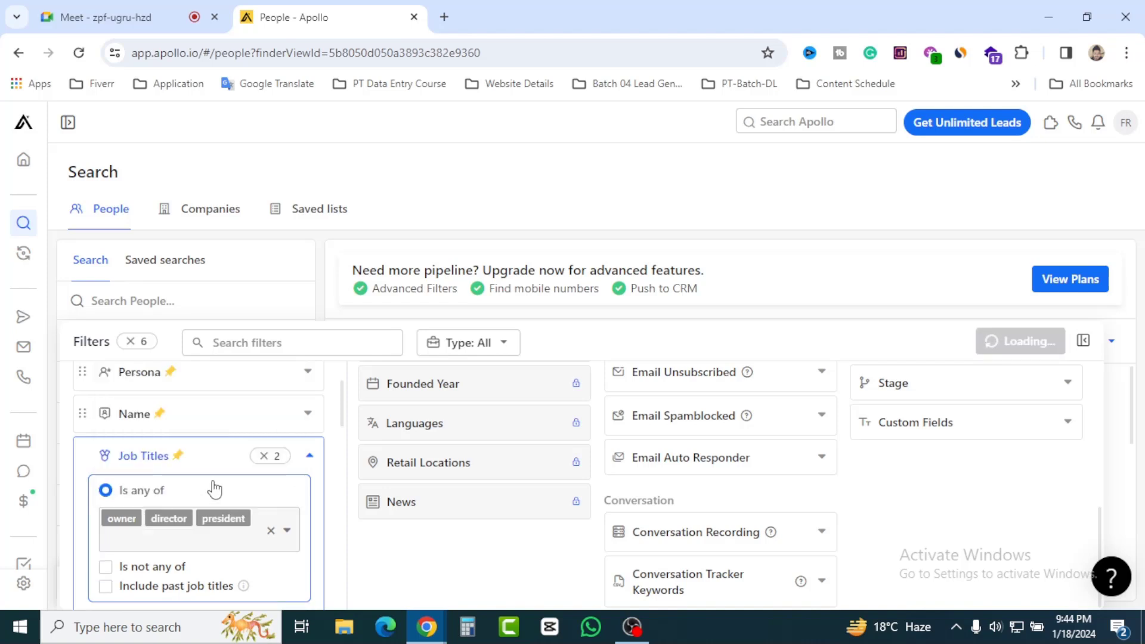
Find the founder title and add it to the Job Titles filter.
left_click(191, 538)
type("fou")
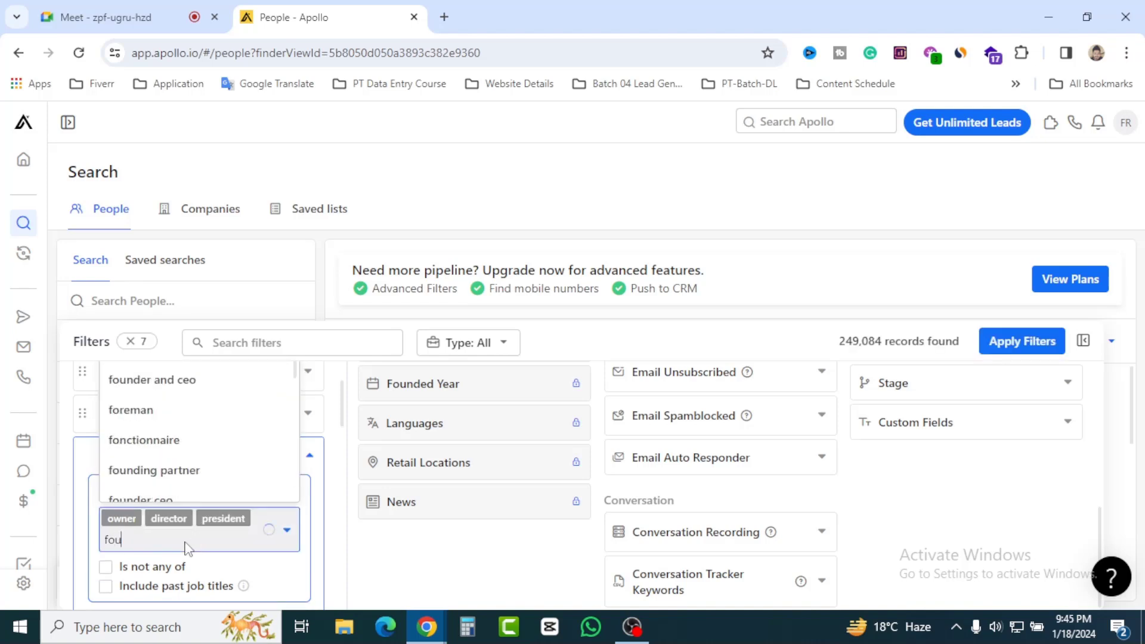
type("n")
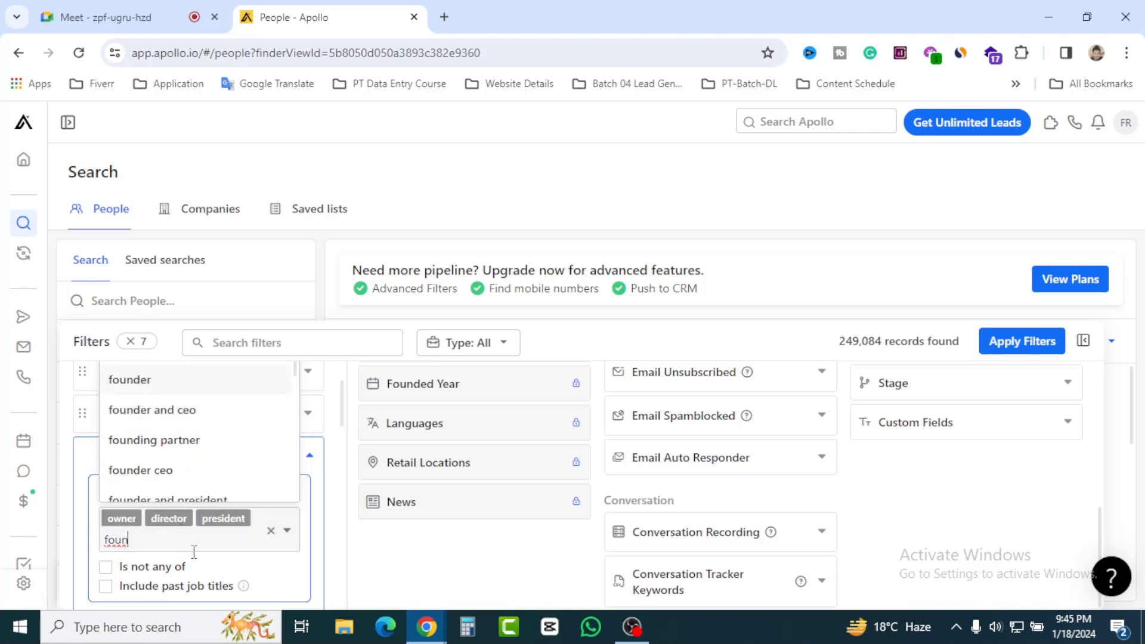
key("Return")
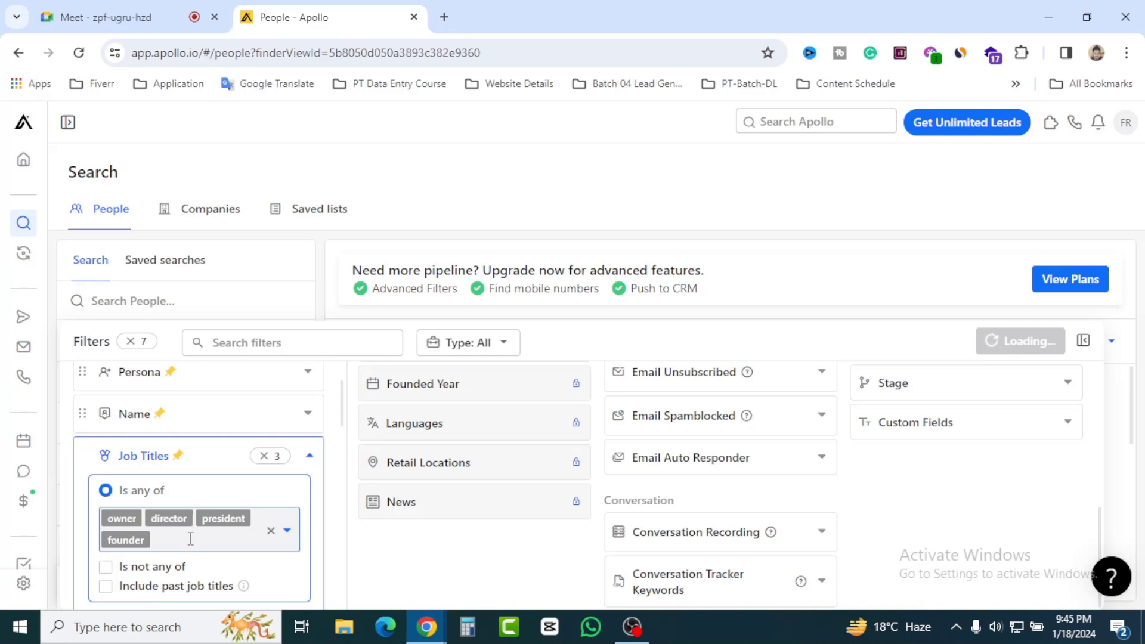
Find the ceo title and add it to the Job Titles filter.
left_click(191, 539)
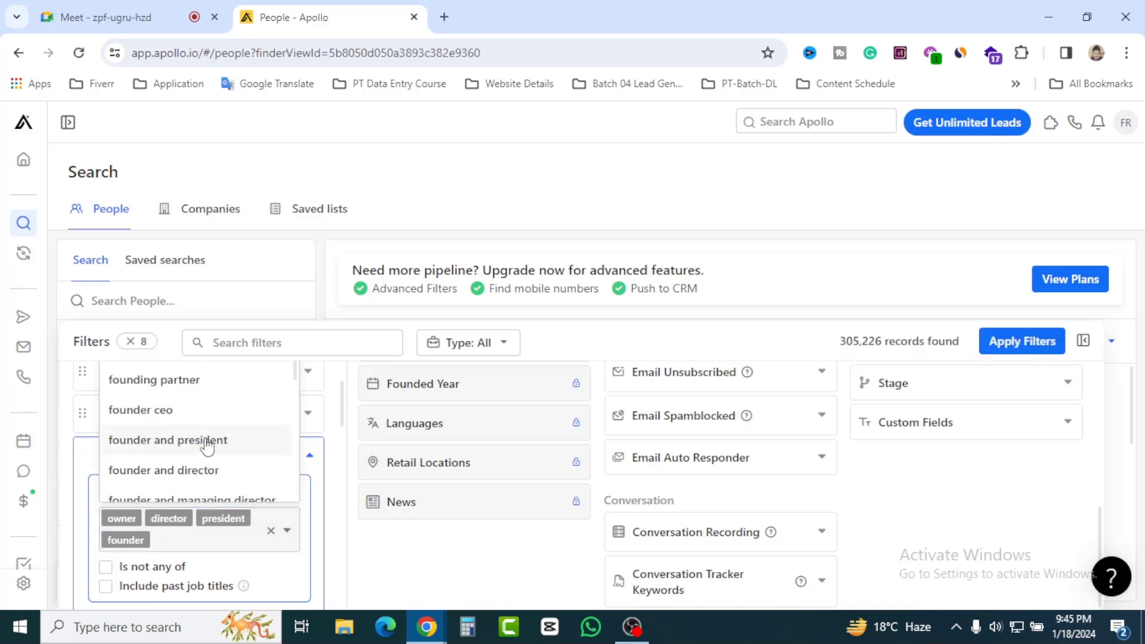
type("ce")
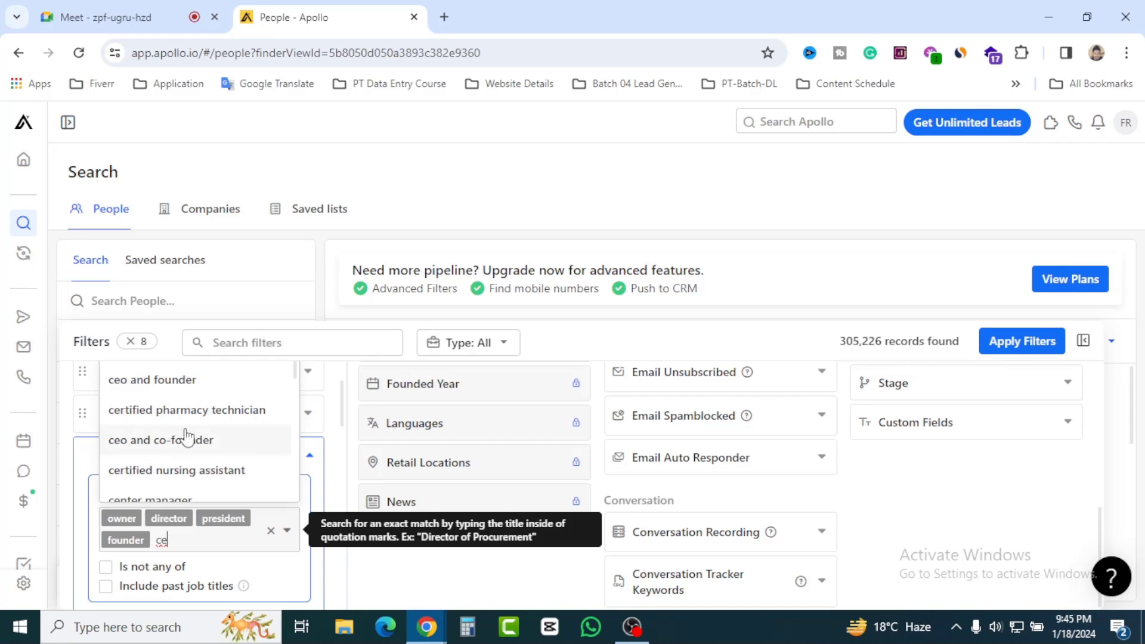
scroll(185, 438, "up", 2)
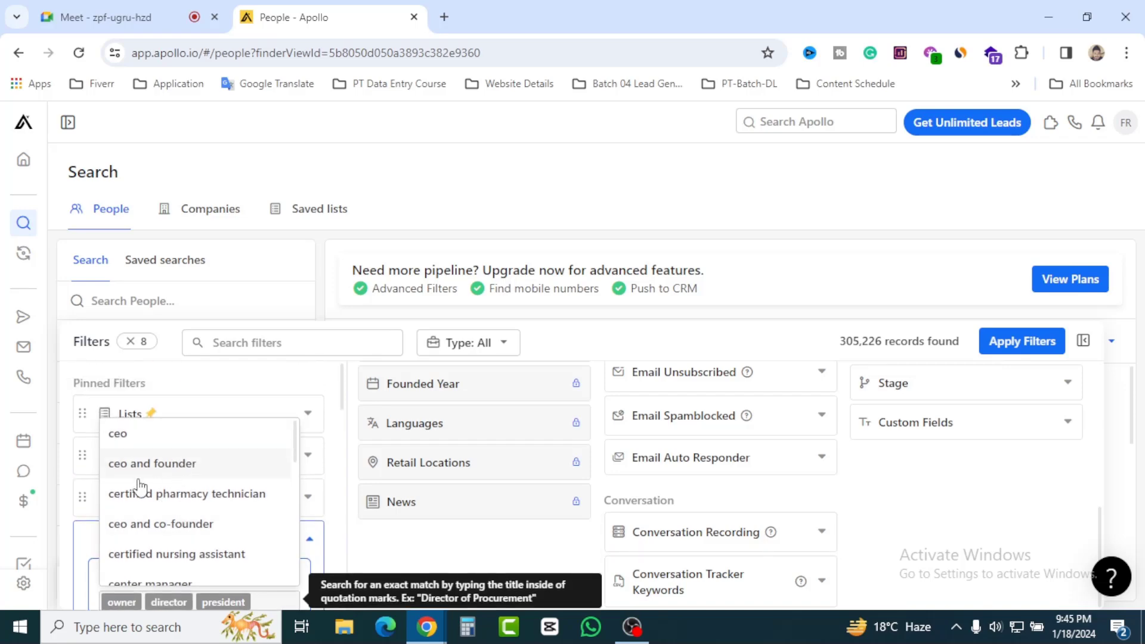
left_click(220, 447)
scroll(220, 451, "down", 4)
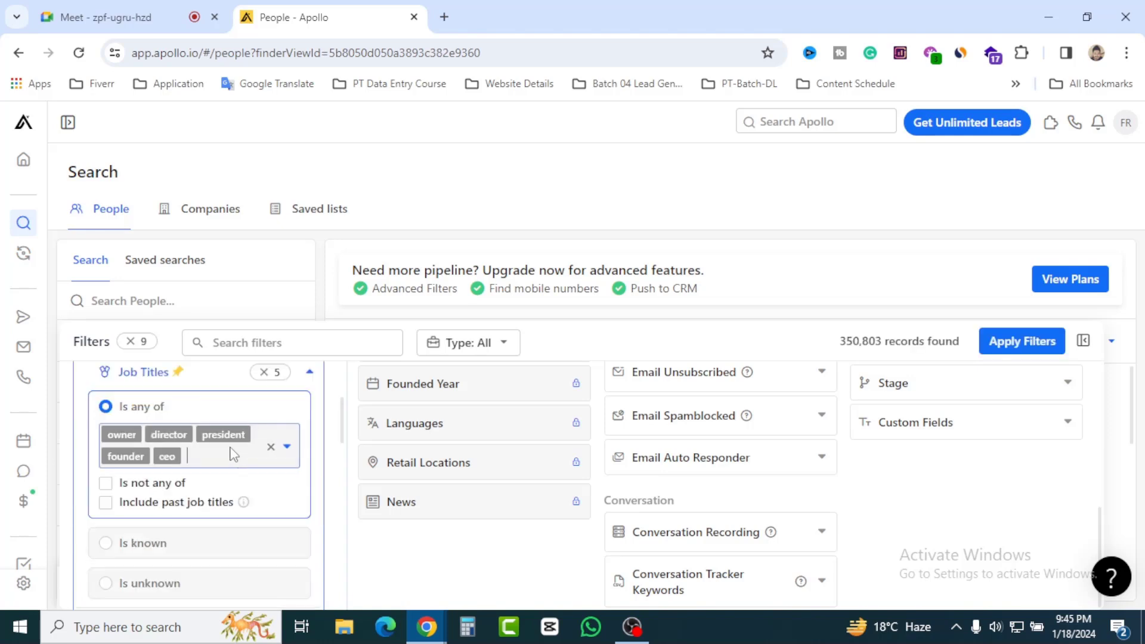
Keep the chosen filters without discarding changes and collapse the Job Titles filter.
left_click(216, 464)
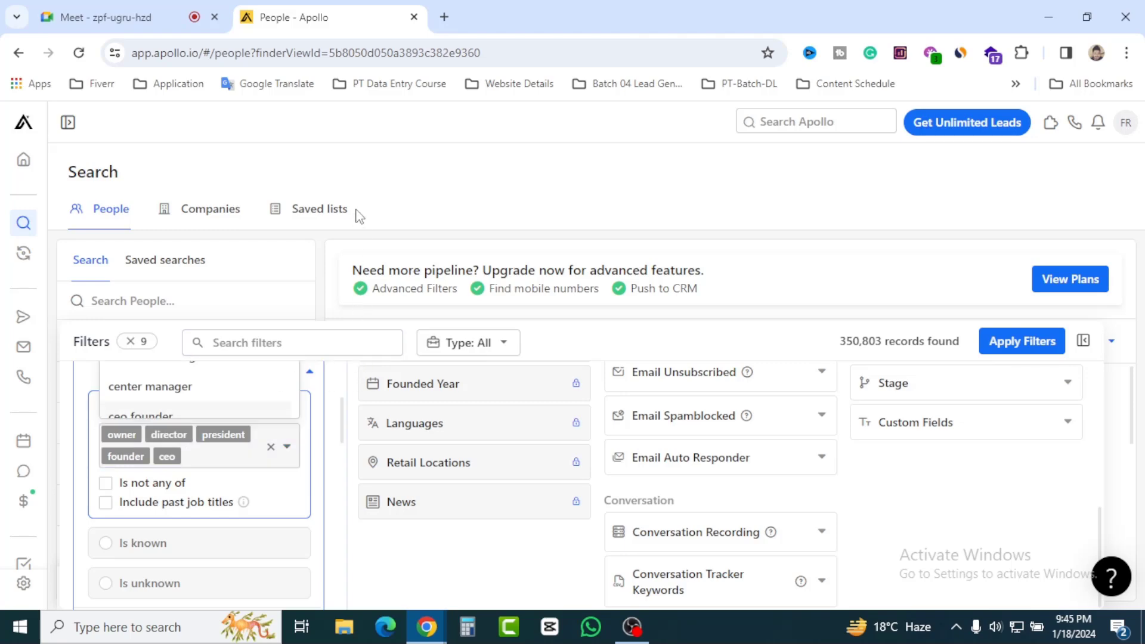
key("Escape")
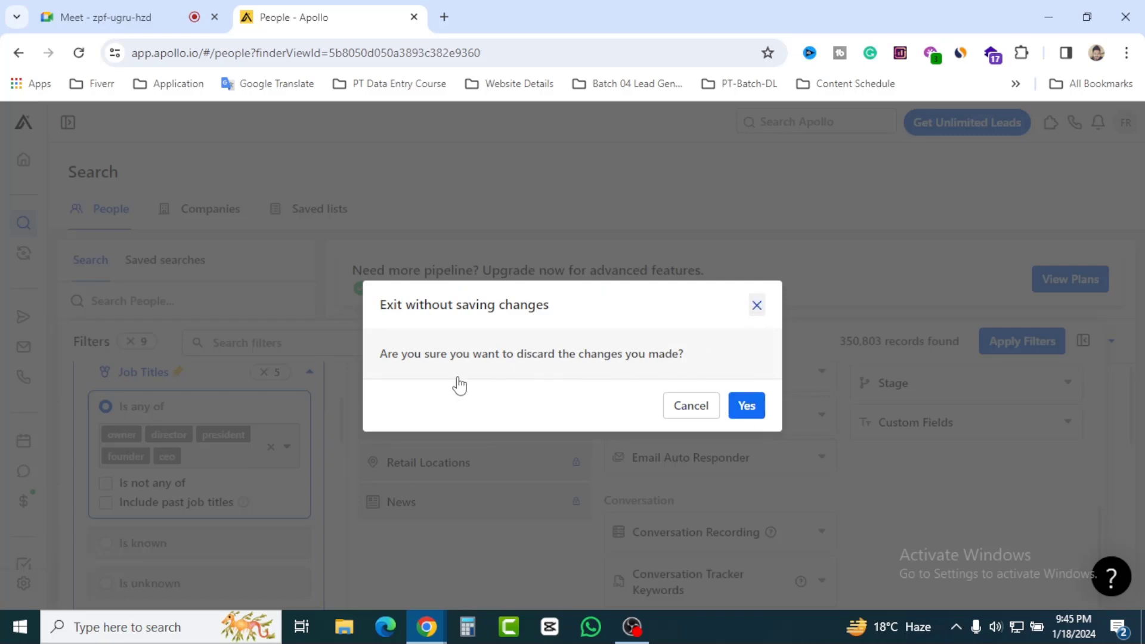
left_click(268, 427)
scroll(271, 435, "up", 2)
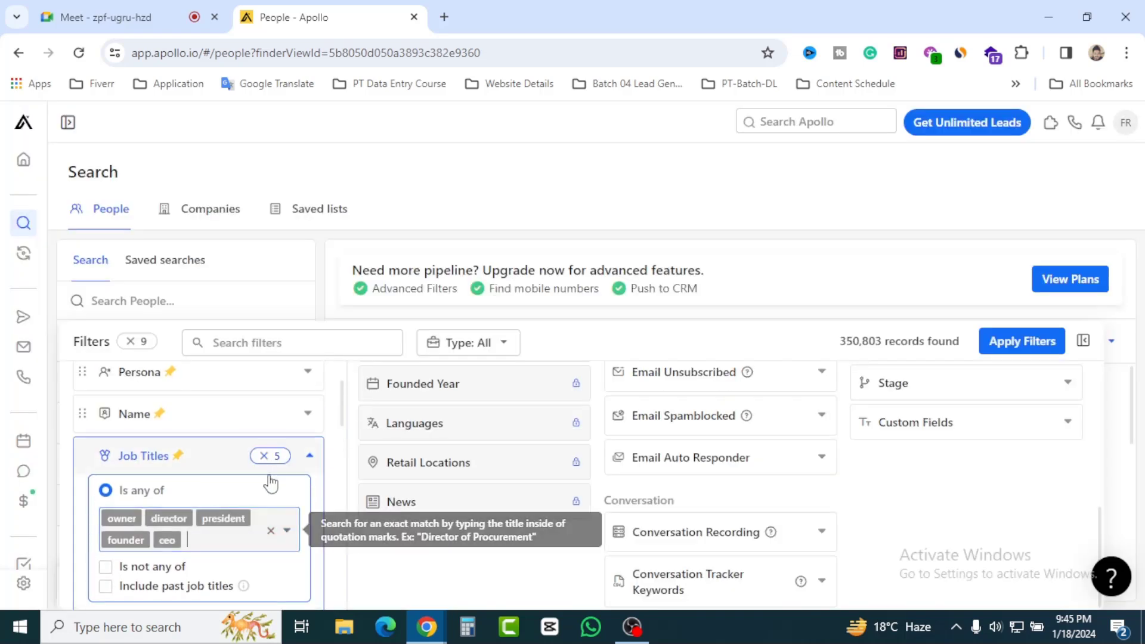
left_click(263, 456)
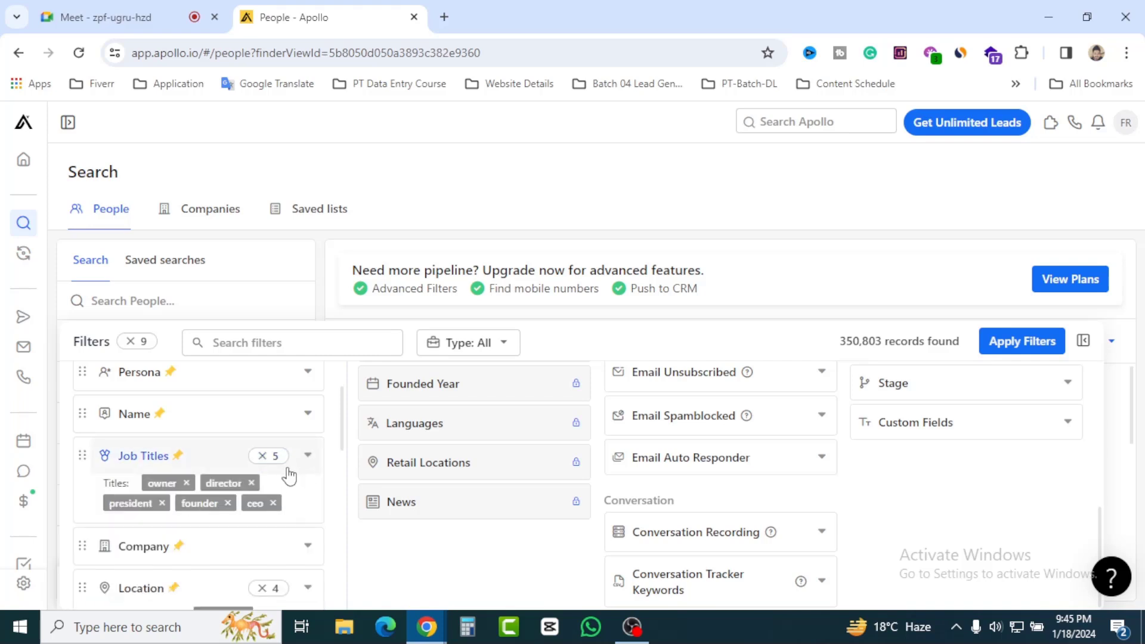
Restrict the Email Status filter to Verified business emails and collapse it.
scroll(238, 478, "up", 2)
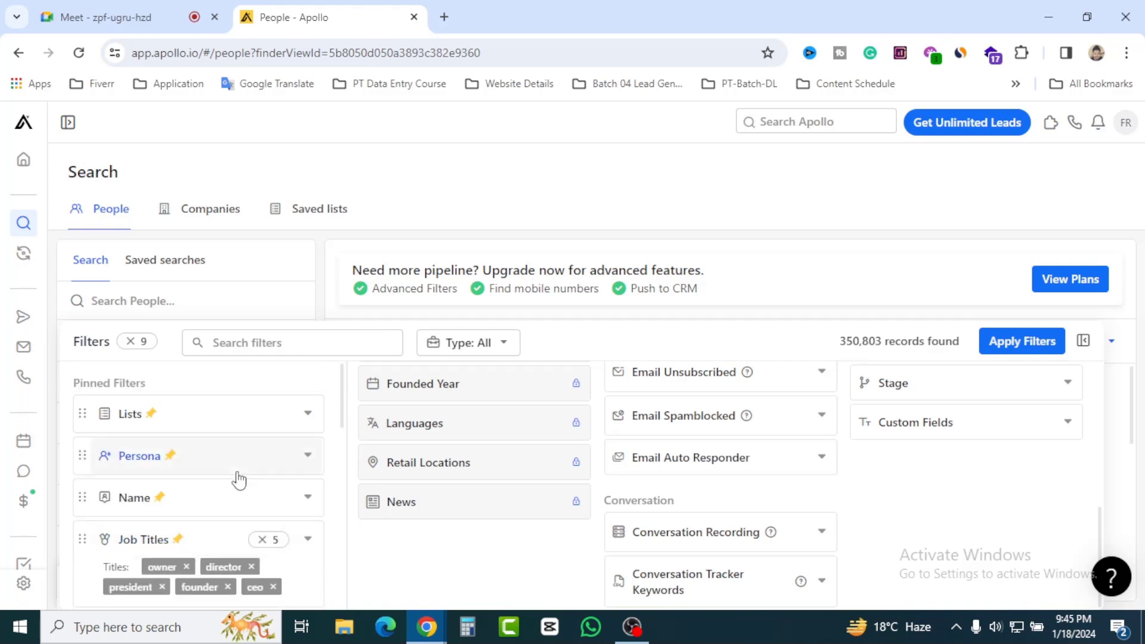
scroll(239, 479, "down", 2)
scroll(212, 460, "down", 2)
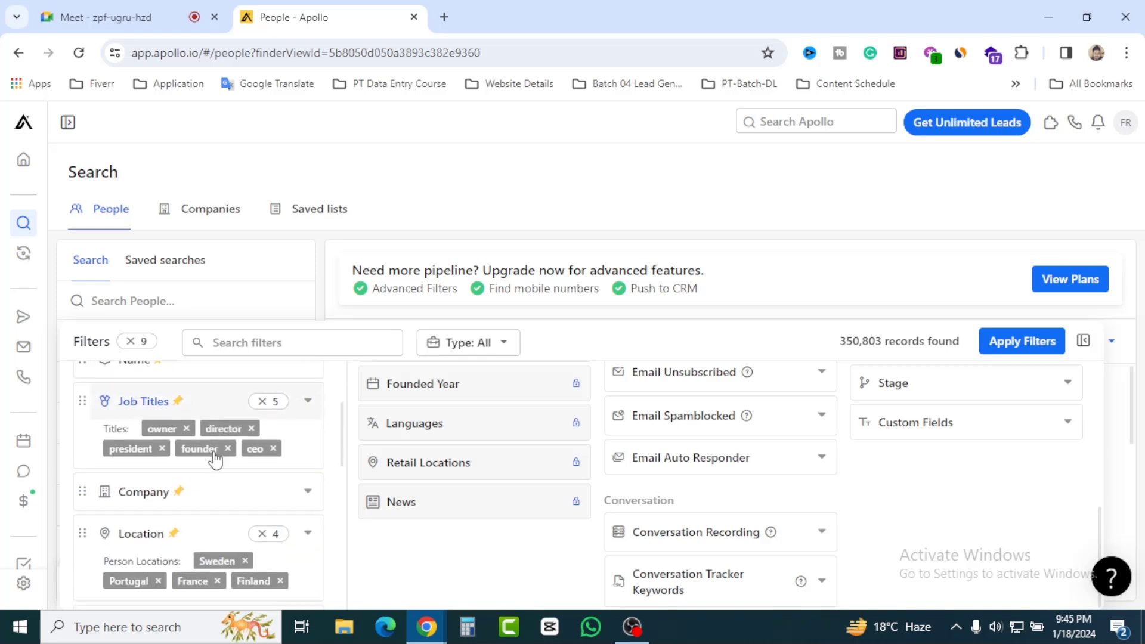
scroll(205, 507, "down", 2)
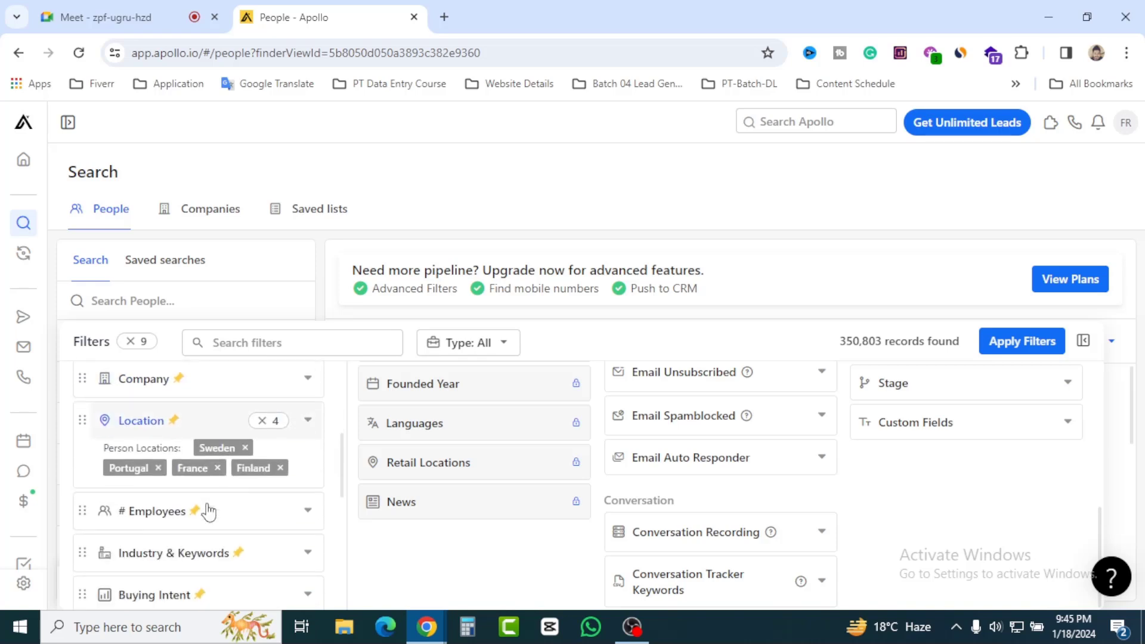
scroll(264, 533, "down", 2)
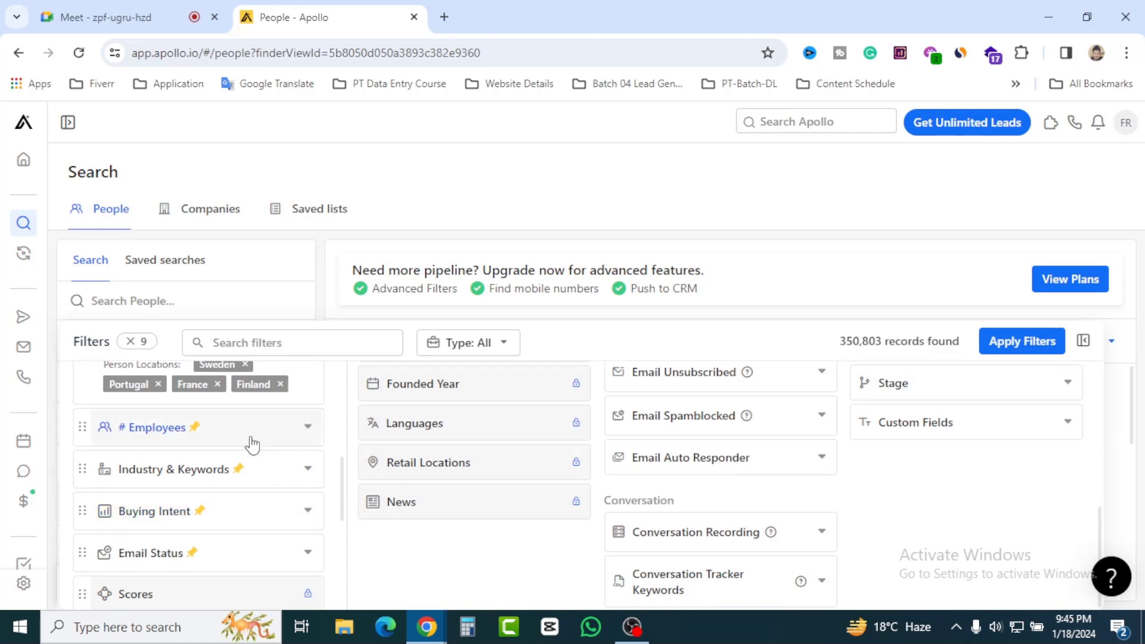
scroll(253, 462, "down", 1)
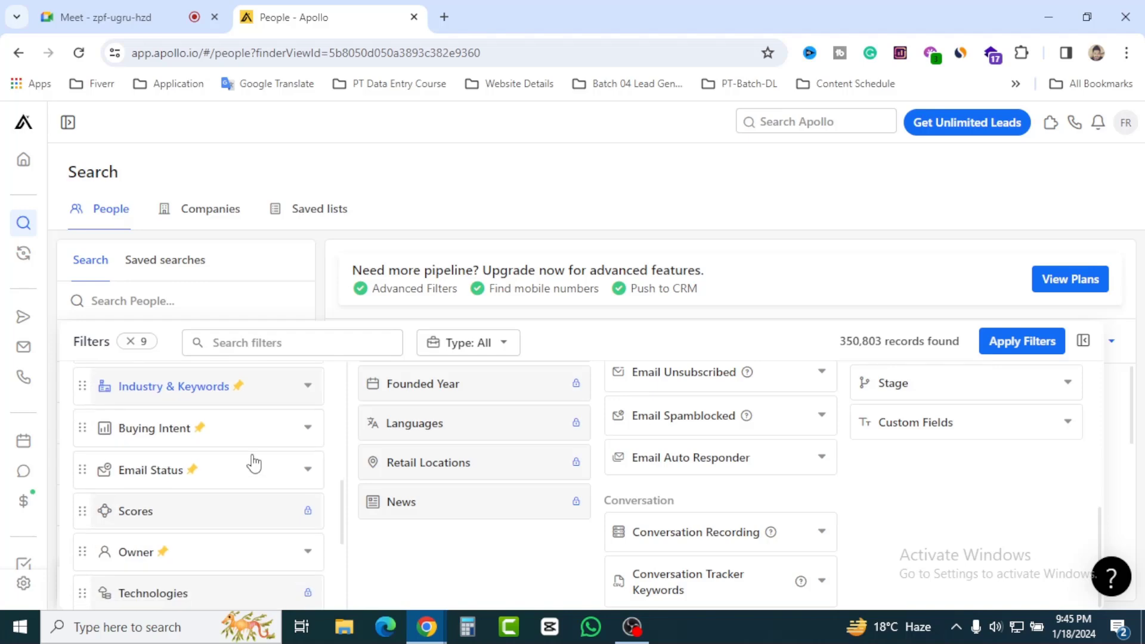
left_click(229, 482)
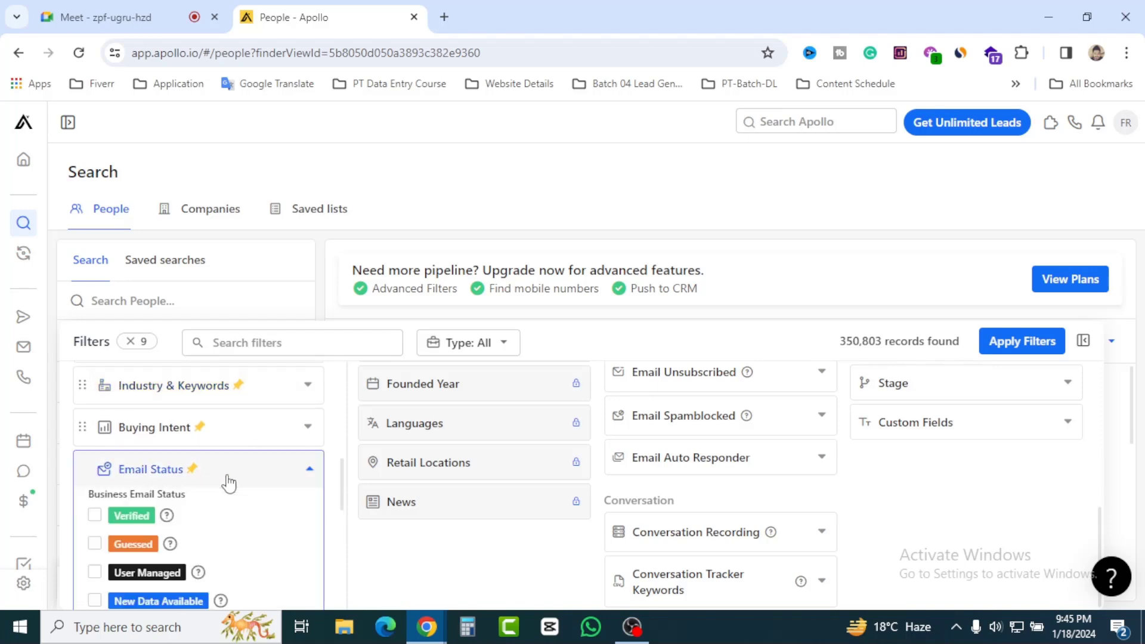
left_click(95, 517)
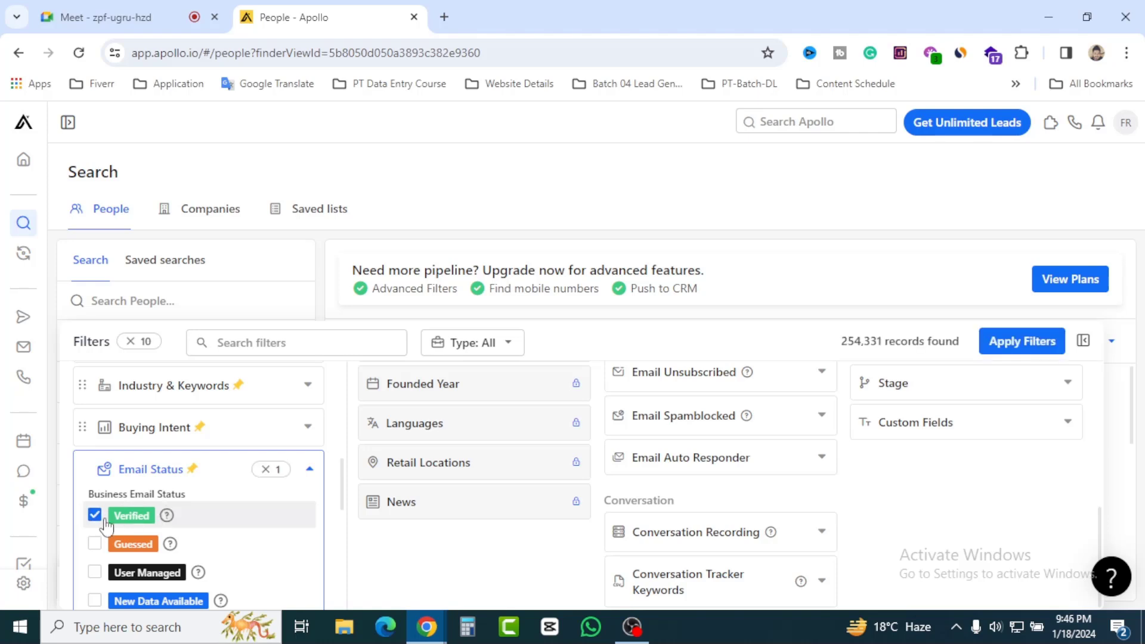
left_click(309, 471)
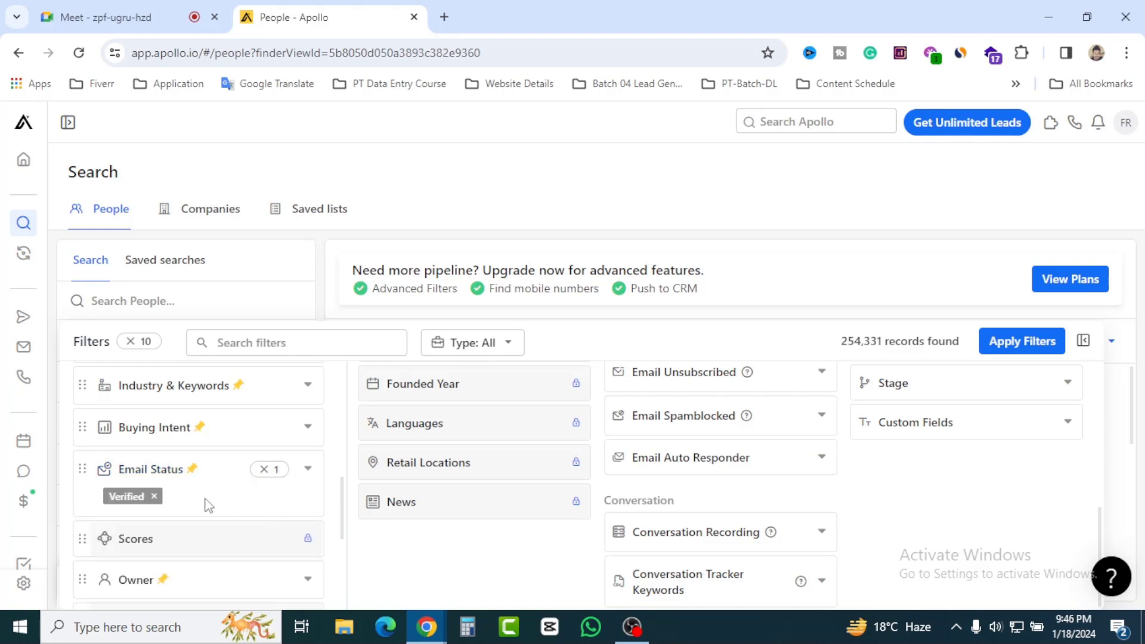
scroll(217, 488, "down", 2)
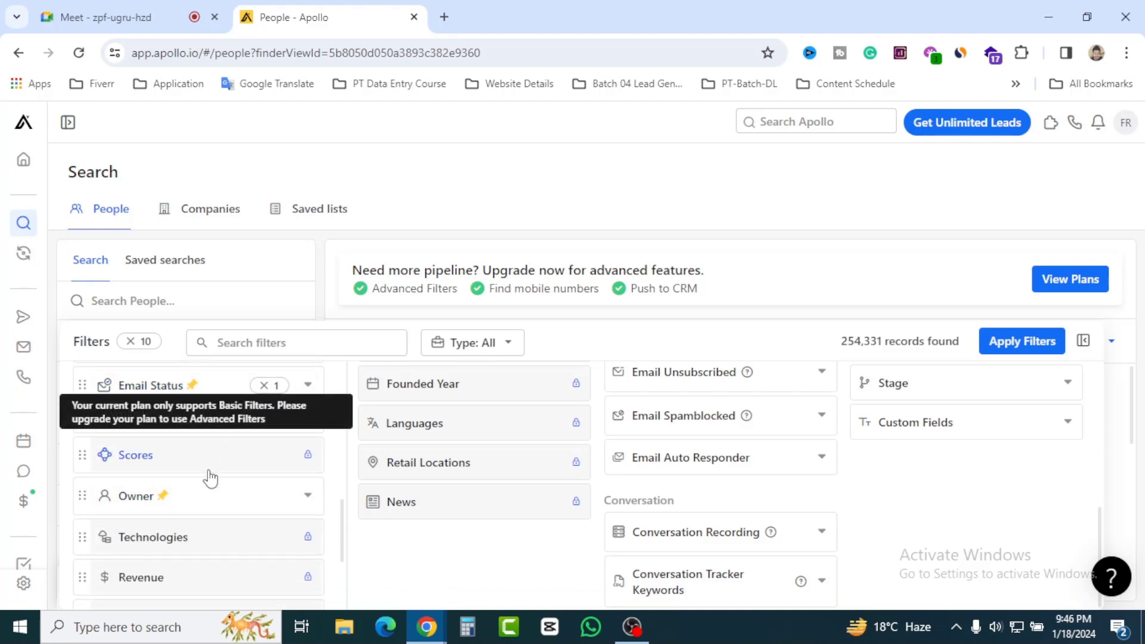
scroll(223, 503, "down", 2)
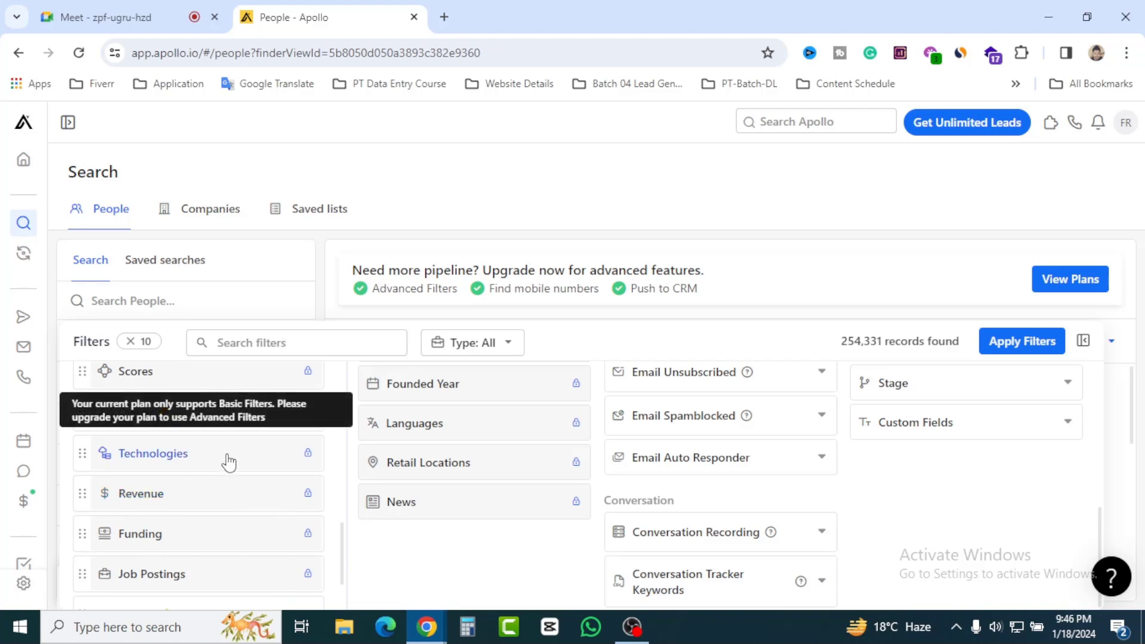
scroll(224, 472, "down", 2)
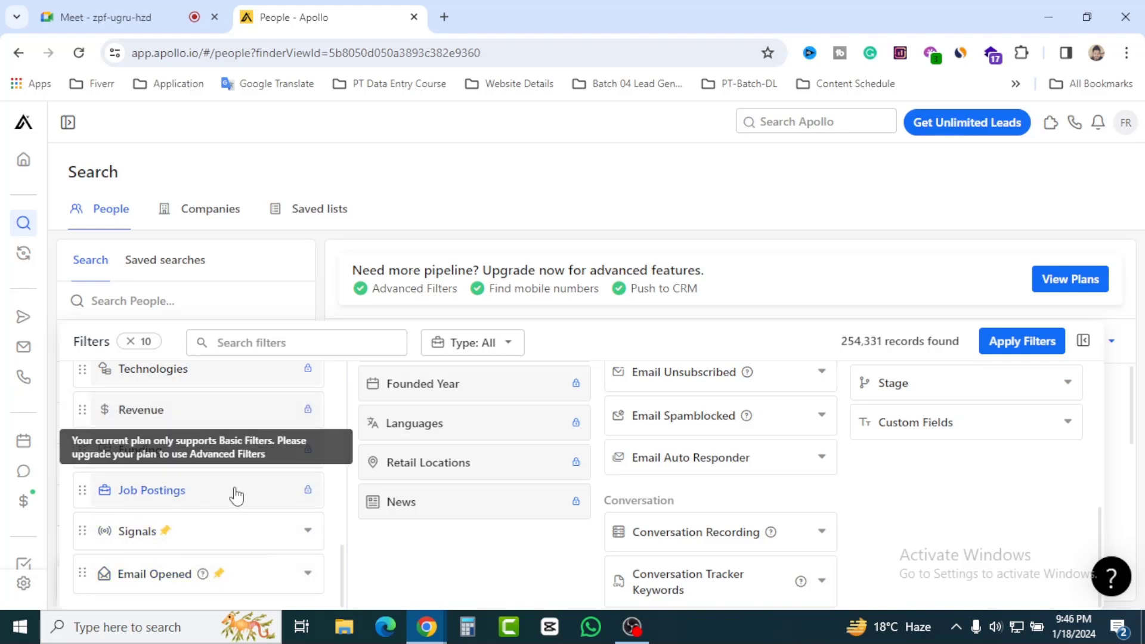
Review the filter list, checking the chosen locations and email status and the filters still unset, such as Industry & Keywords.
scroll(236, 495, "up", 2)
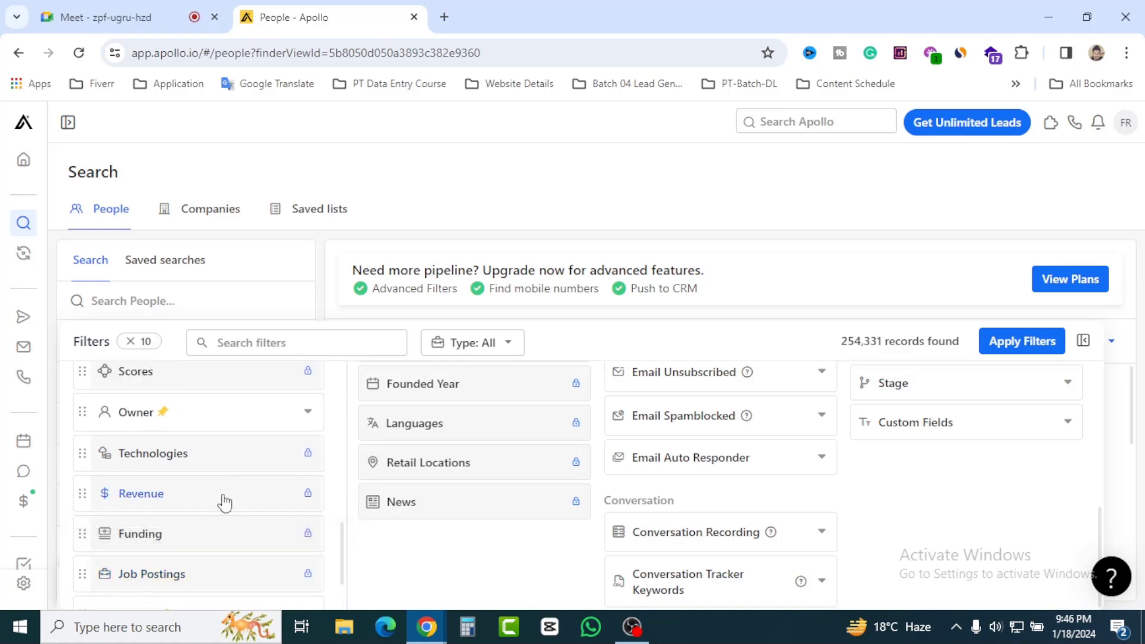
scroll(226, 501, "up", 2)
scroll(228, 496, "up", 2)
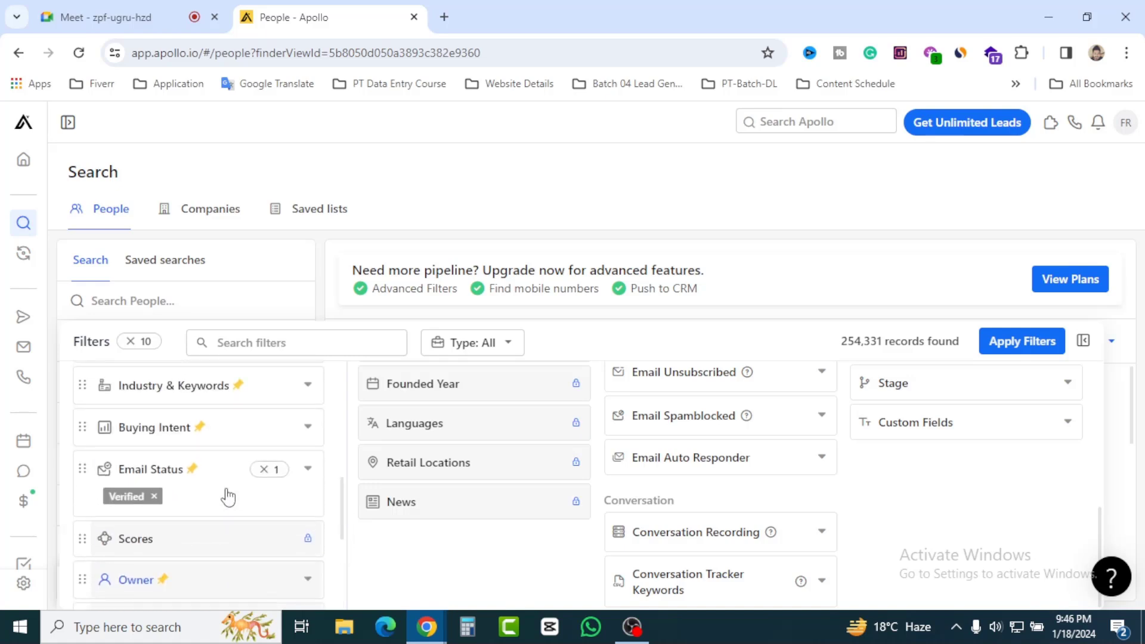
scroll(228, 496, "up", 2)
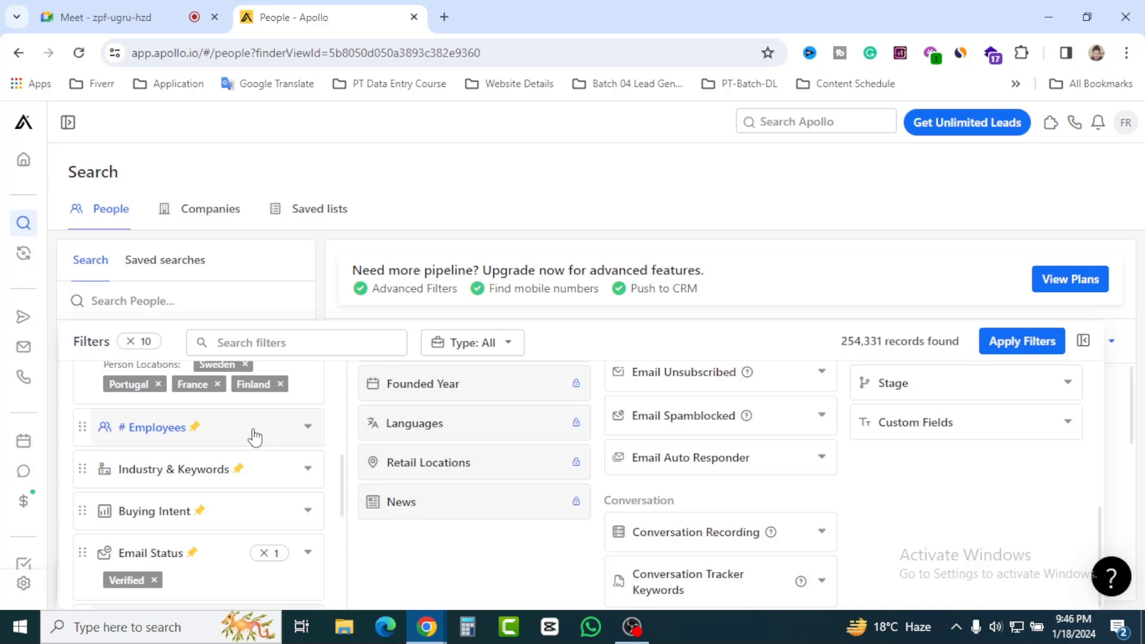
scroll(251, 437, "up", 3)
scroll(250, 437, "down", 3)
scroll(235, 473, "up", 2)
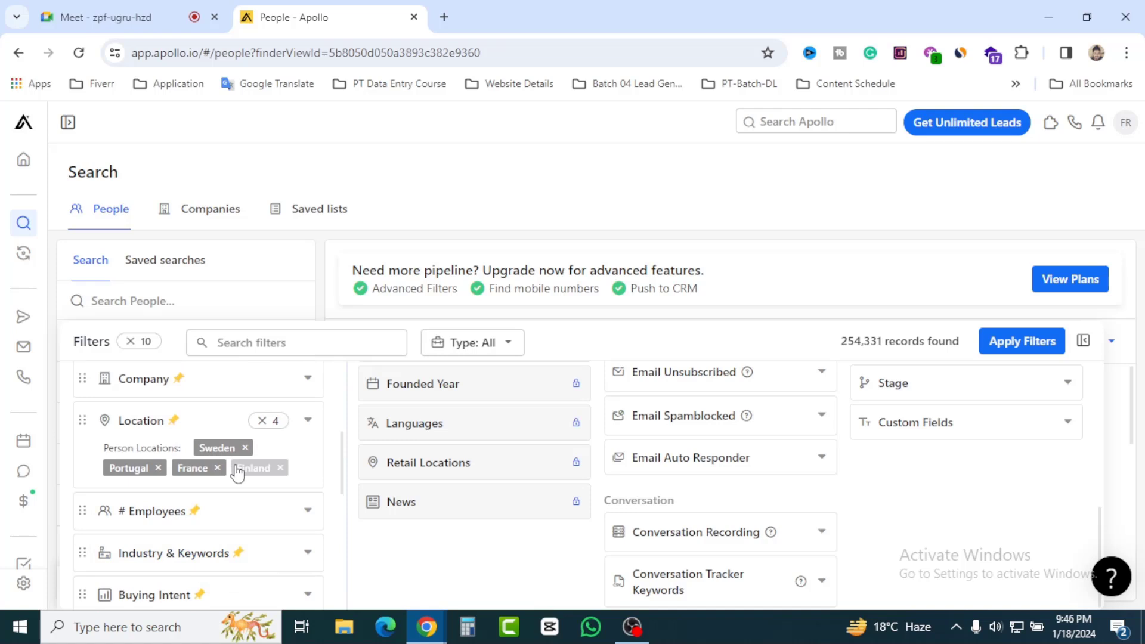
scroll(238, 473, "up", 2)
scroll(235, 468, "up", 2)
scroll(235, 468, "down", 4)
scroll(236, 465, "down", 4)
scroll(237, 467, "up", 1)
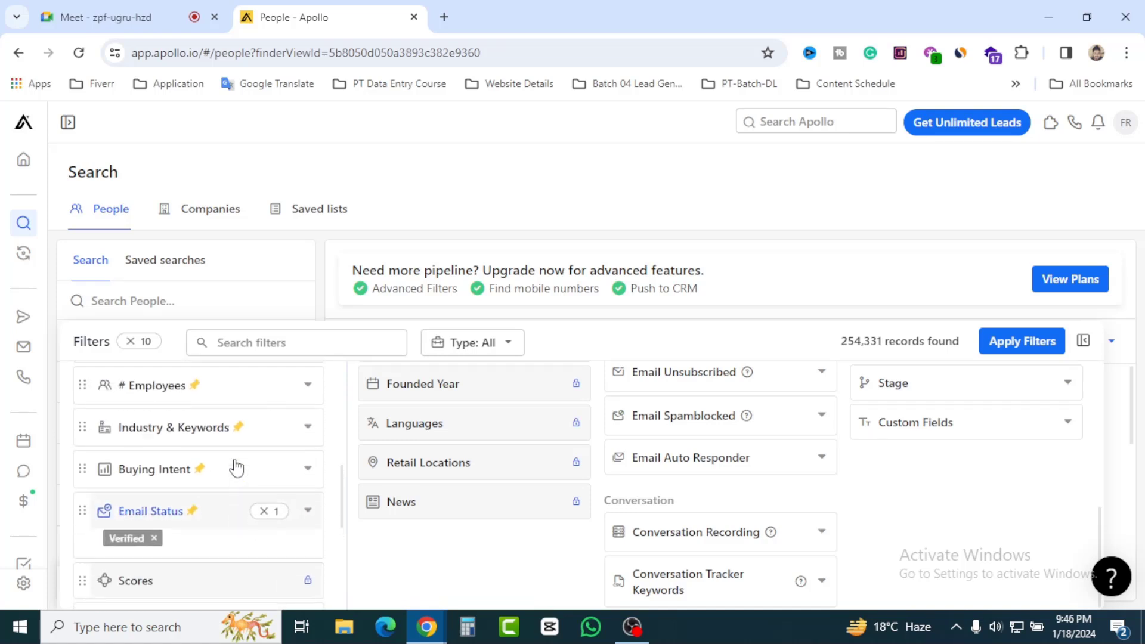
scroll(236, 468, "up", 1)
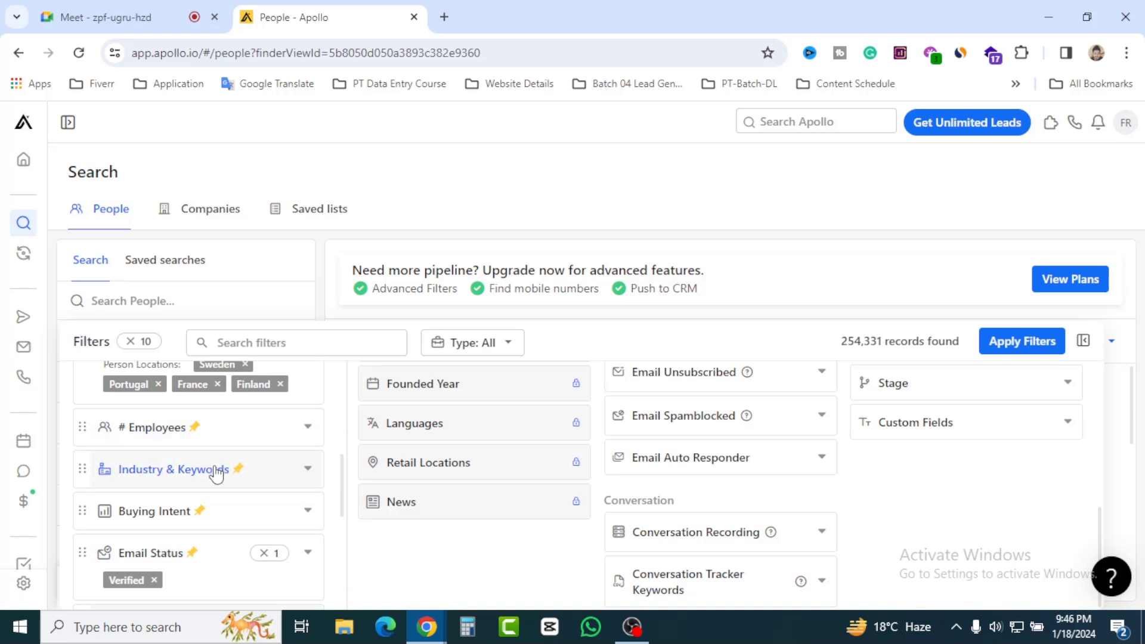
Expand the Industry & Keywords filter and look through the whole list of selectable industries to its end.
left_click(281, 478)
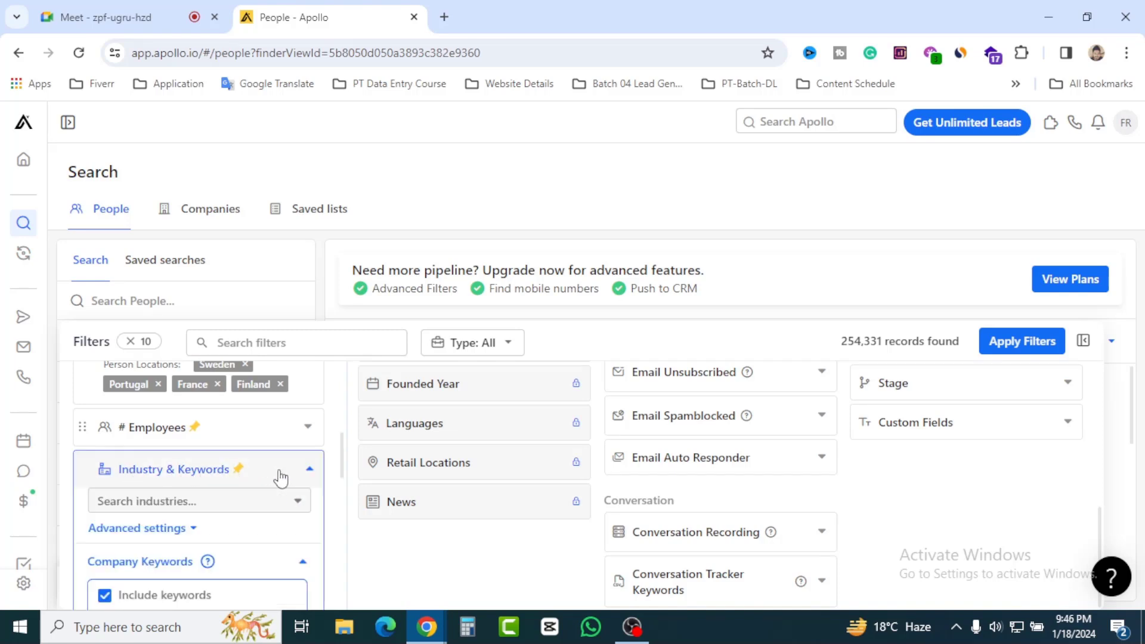
scroll(337, 397, "down", 2)
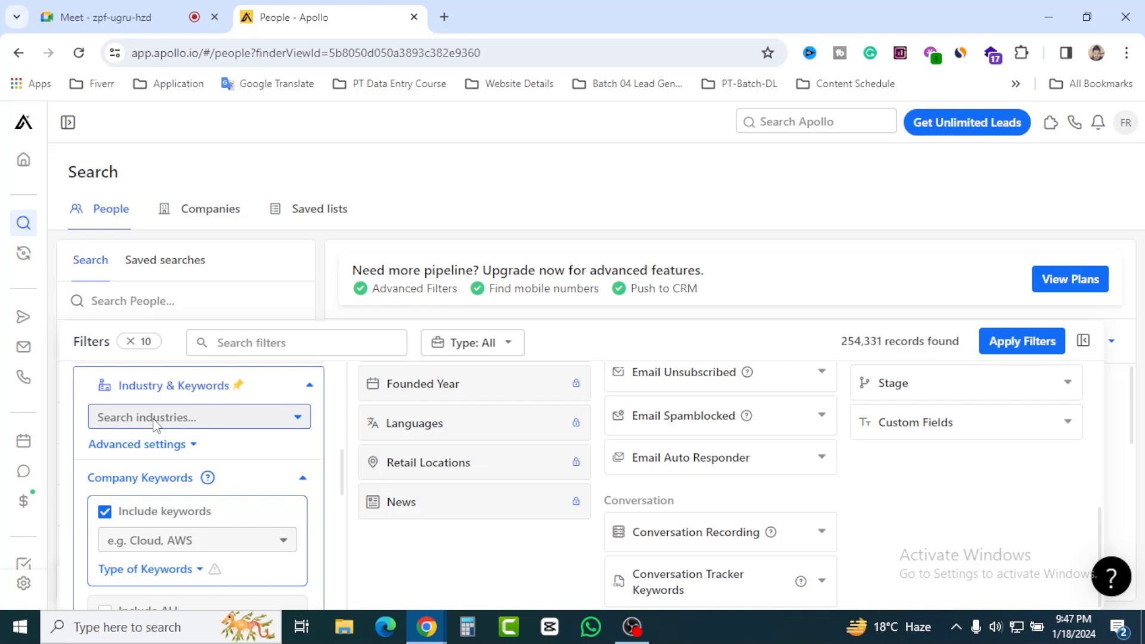
left_click(199, 418)
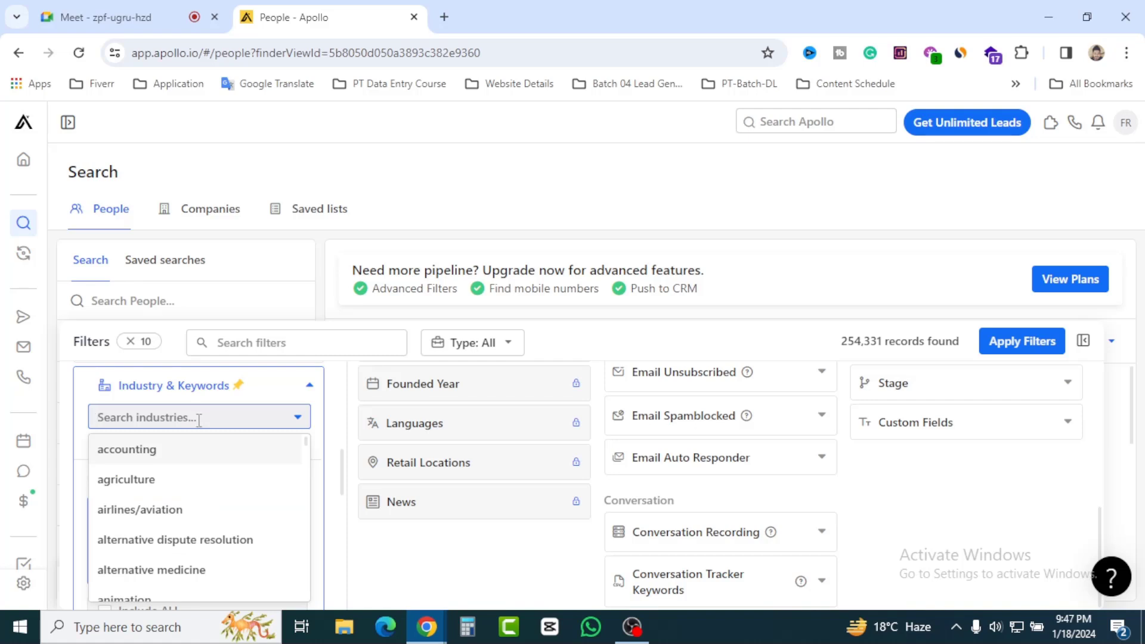
scroll(168, 476, "down", 2)
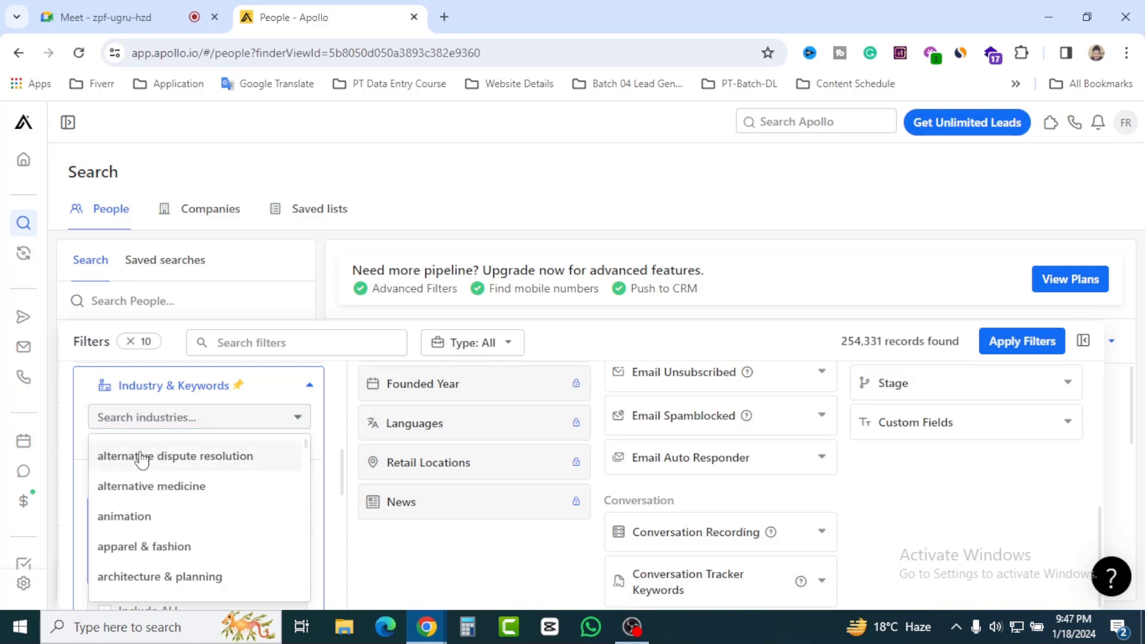
scroll(181, 475, "up", 2)
scroll(185, 476, "down", 6)
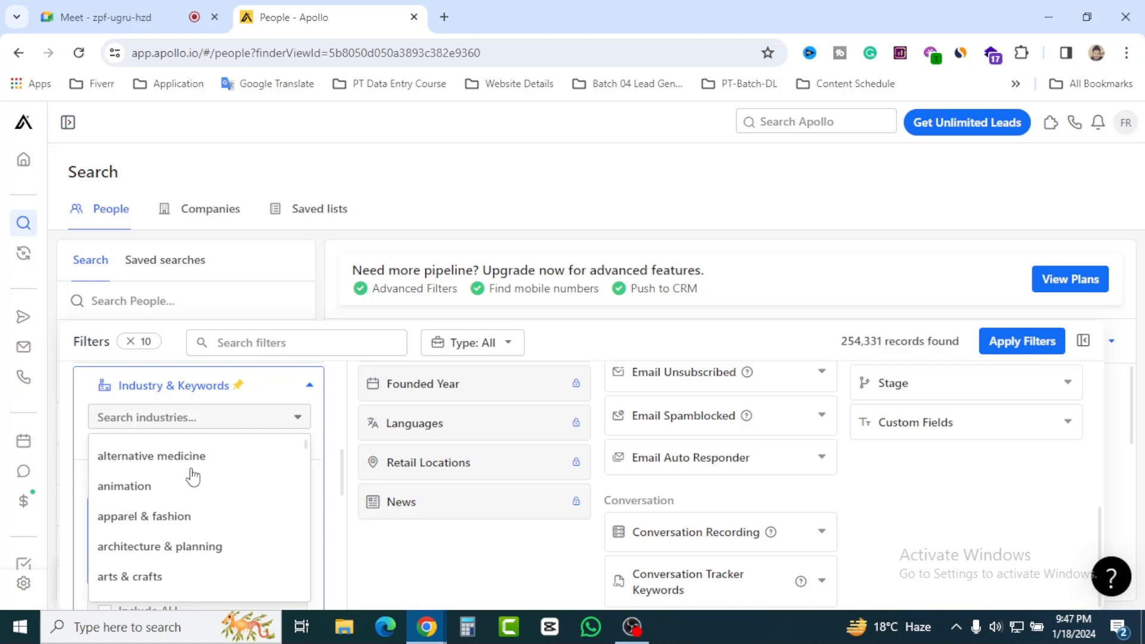
scroll(192, 478, "down", 12)
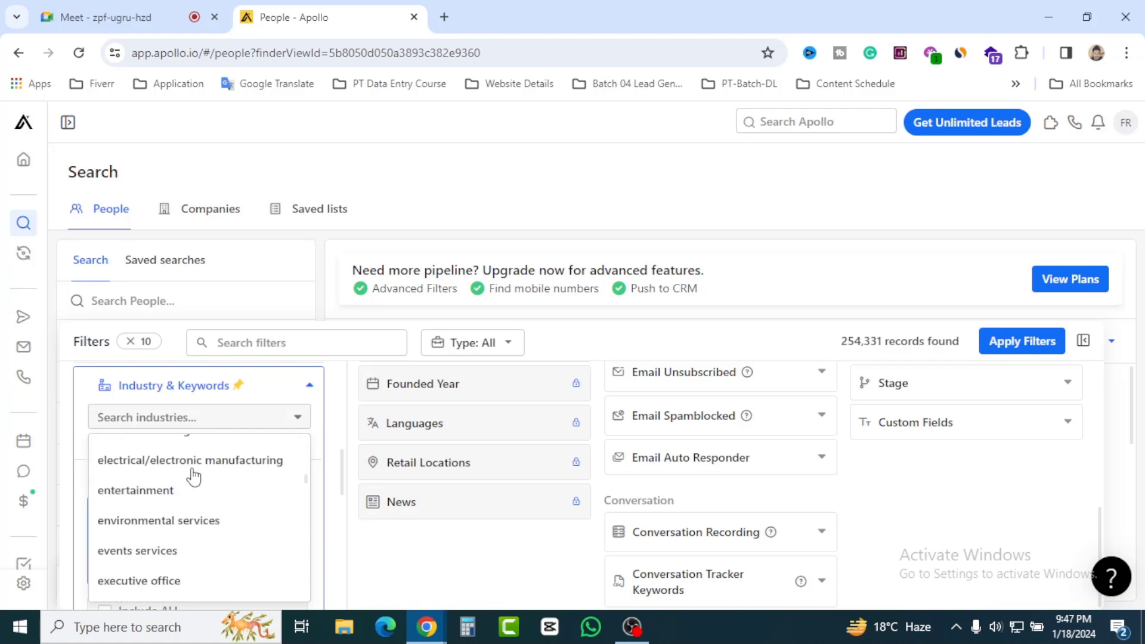
scroll(192, 477, "down", 14)
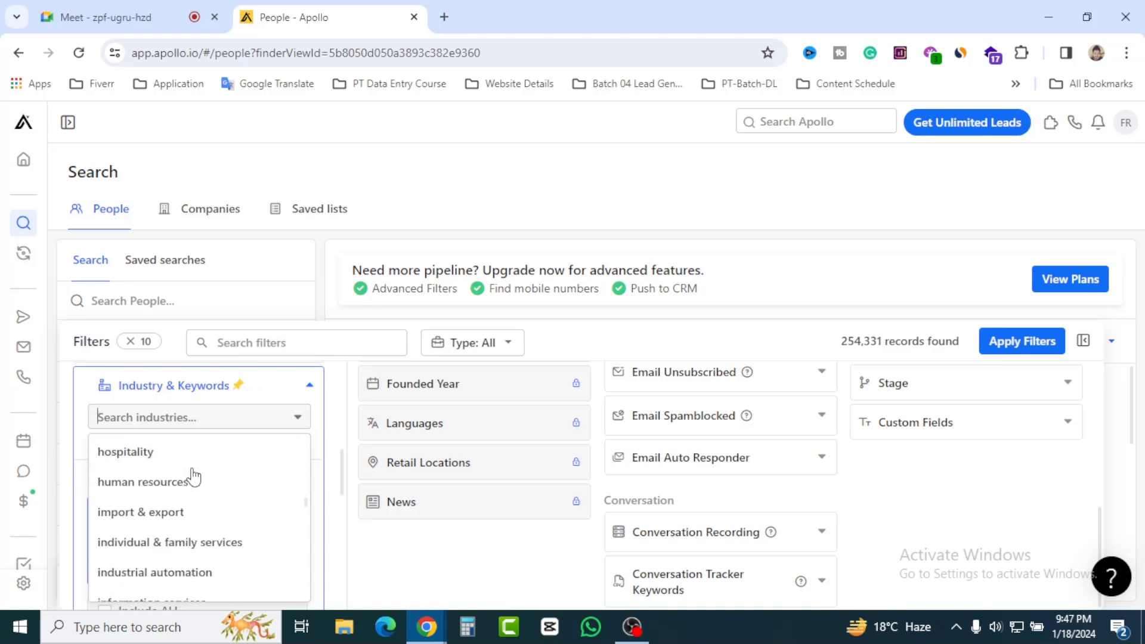
scroll(192, 477, "down", 14)
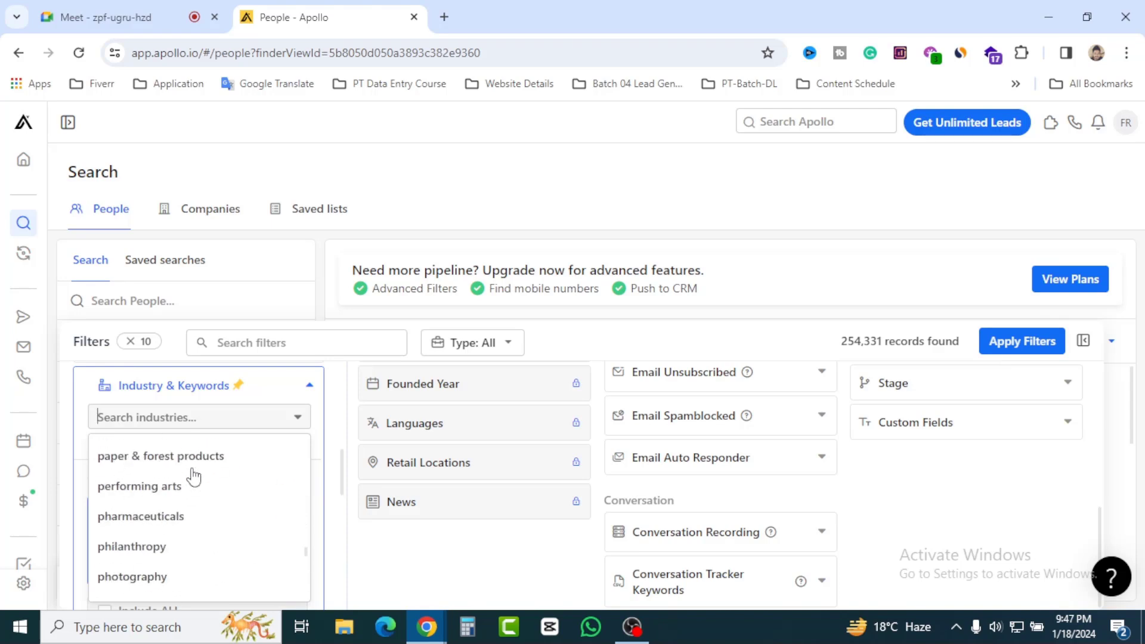
scroll(193, 477, "down", 14)
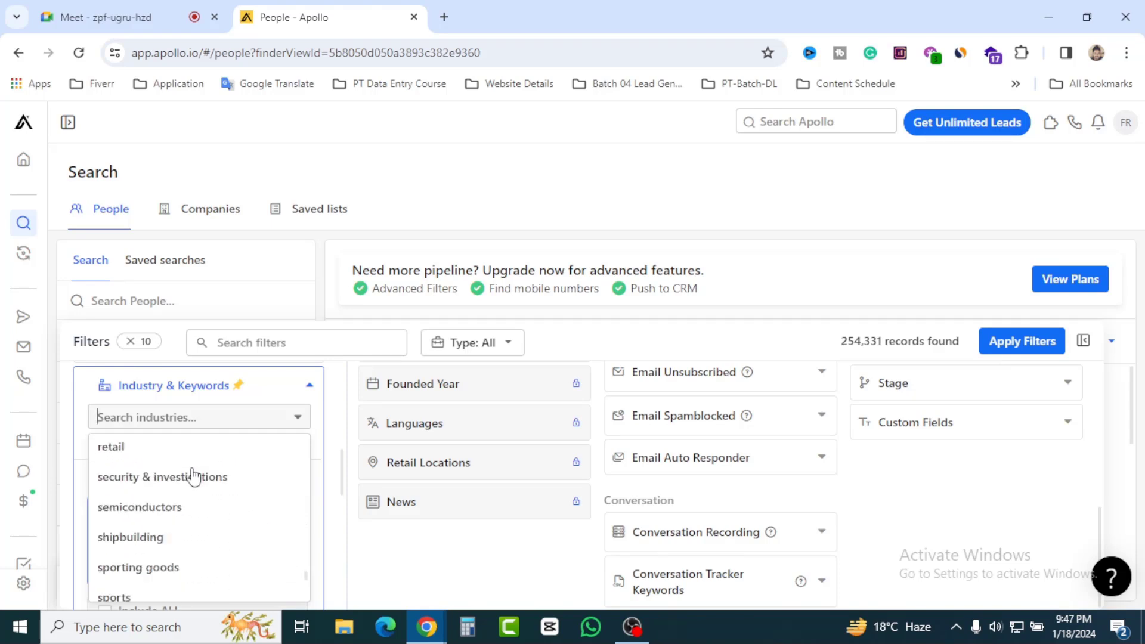
scroll(193, 477, "down", 4)
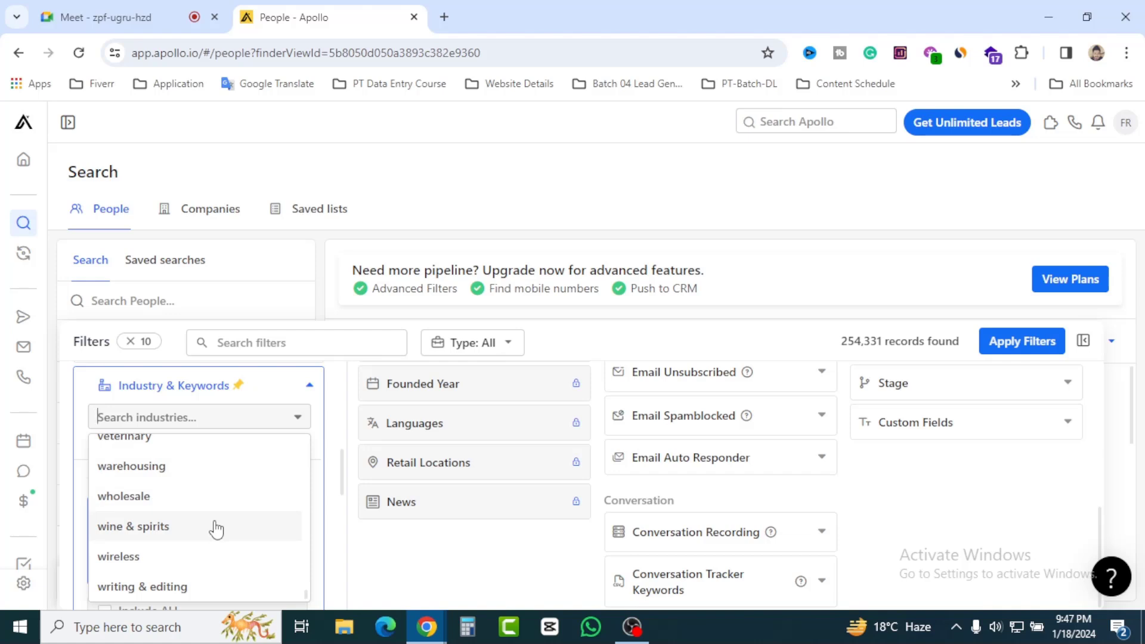
Find the sports industry in the industries list and add it to the Industry & Keywords filter.
scroll(216, 529, "up", 3)
scroll(215, 529, "up", 3)
scroll(202, 507, "up", 1)
scroll(208, 516, "up", 1)
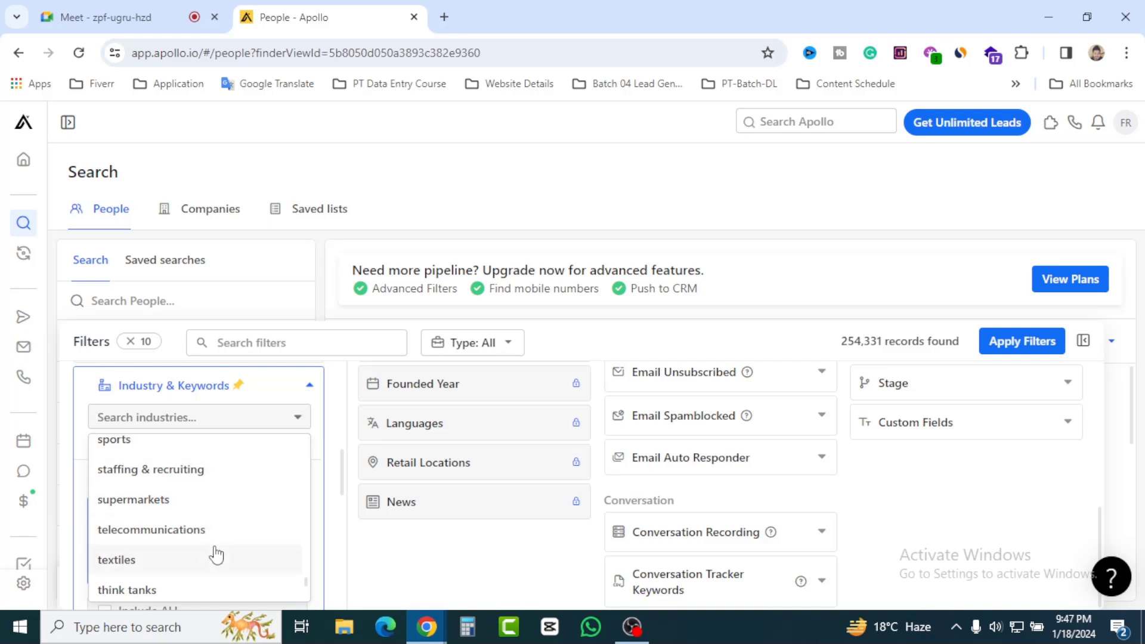
scroll(210, 540, "up", 1)
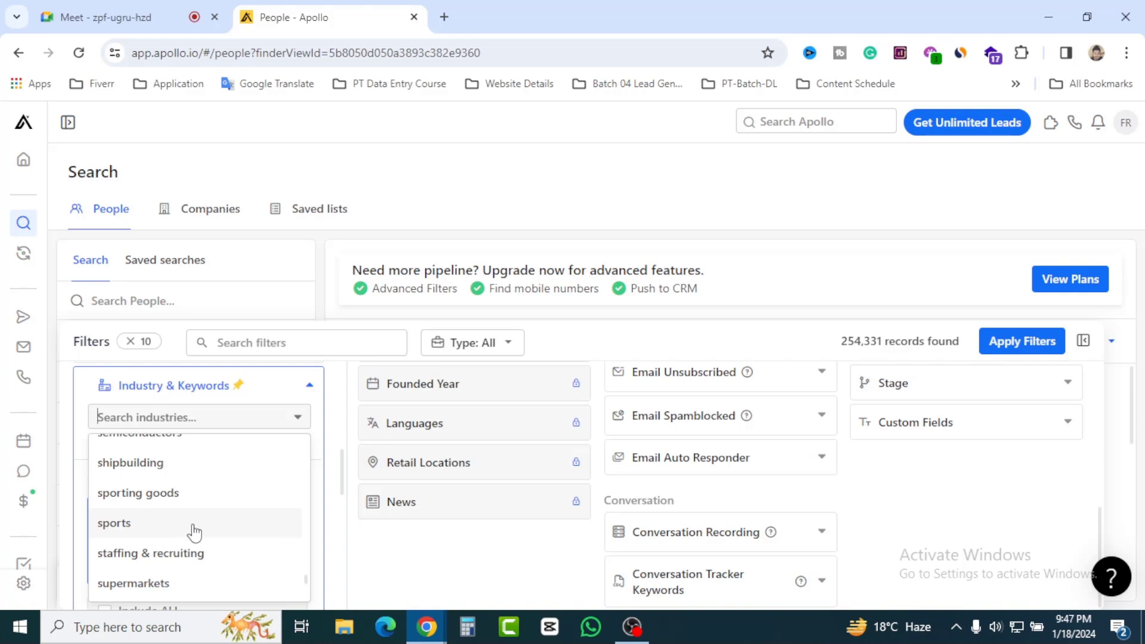
scroll(196, 533, "down", 5)
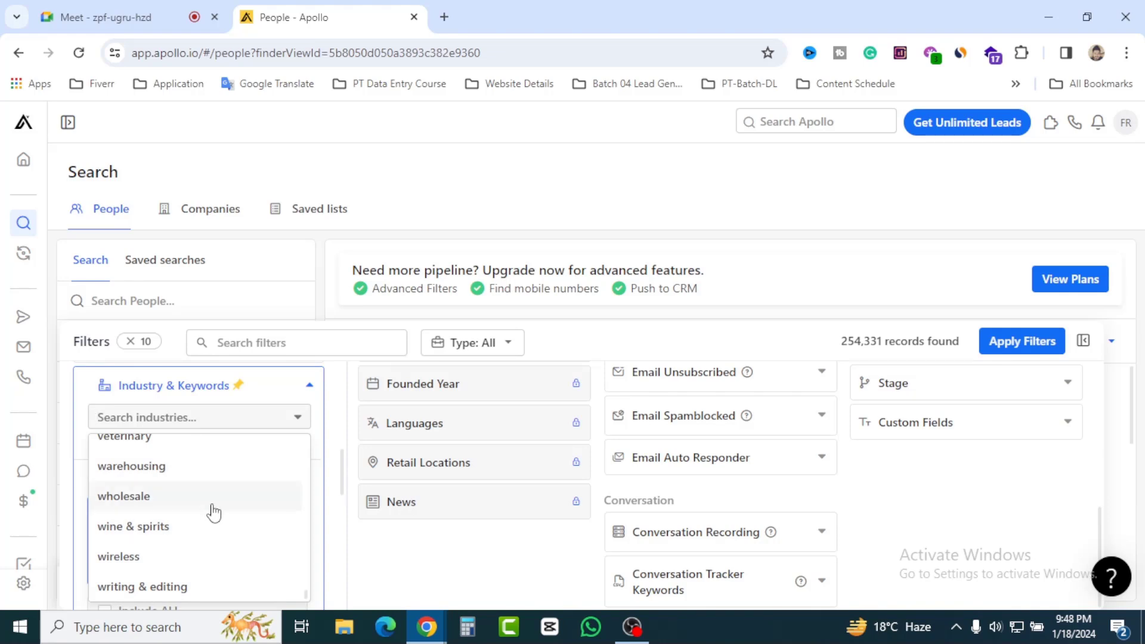
scroll(213, 513, "down", 2)
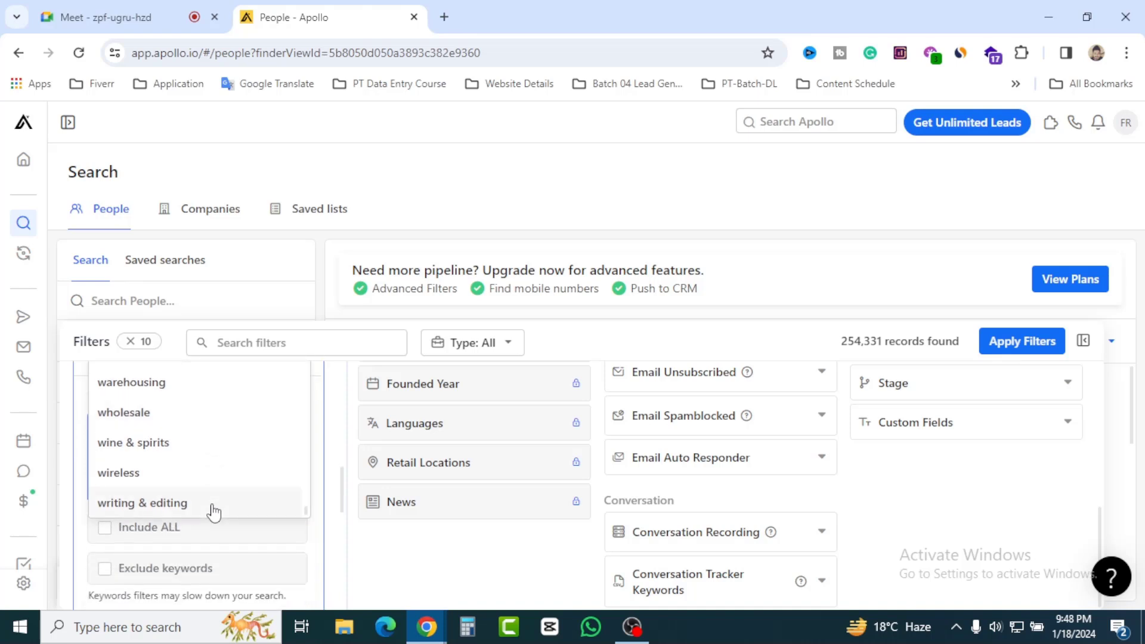
scroll(213, 512, "up", 2)
scroll(213, 511, "down", 2)
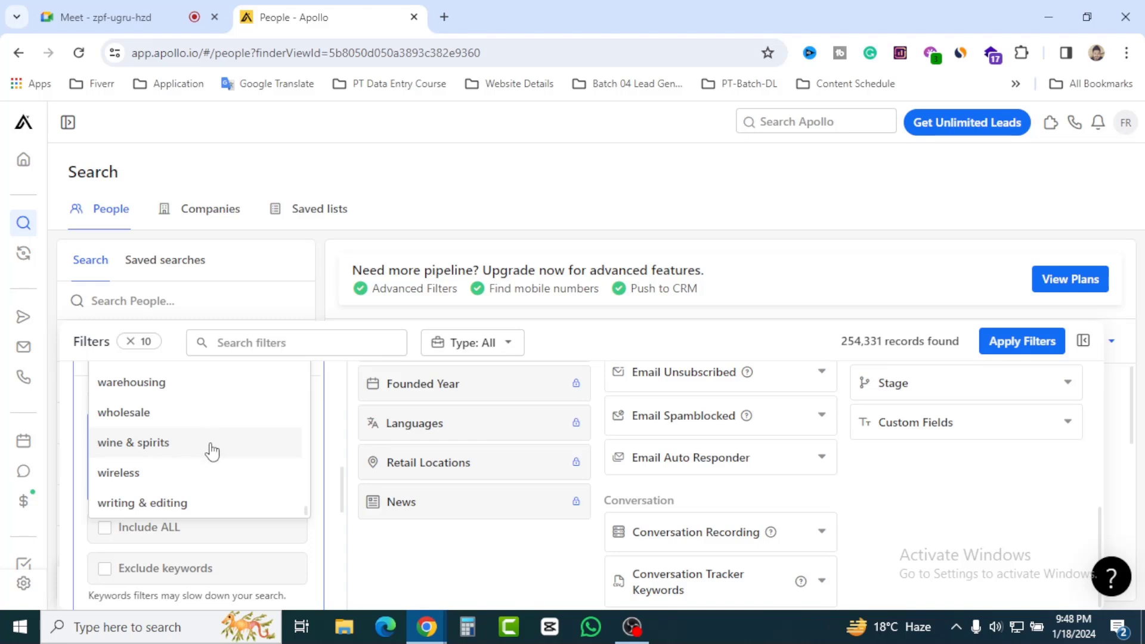
scroll(211, 452, "up", 3)
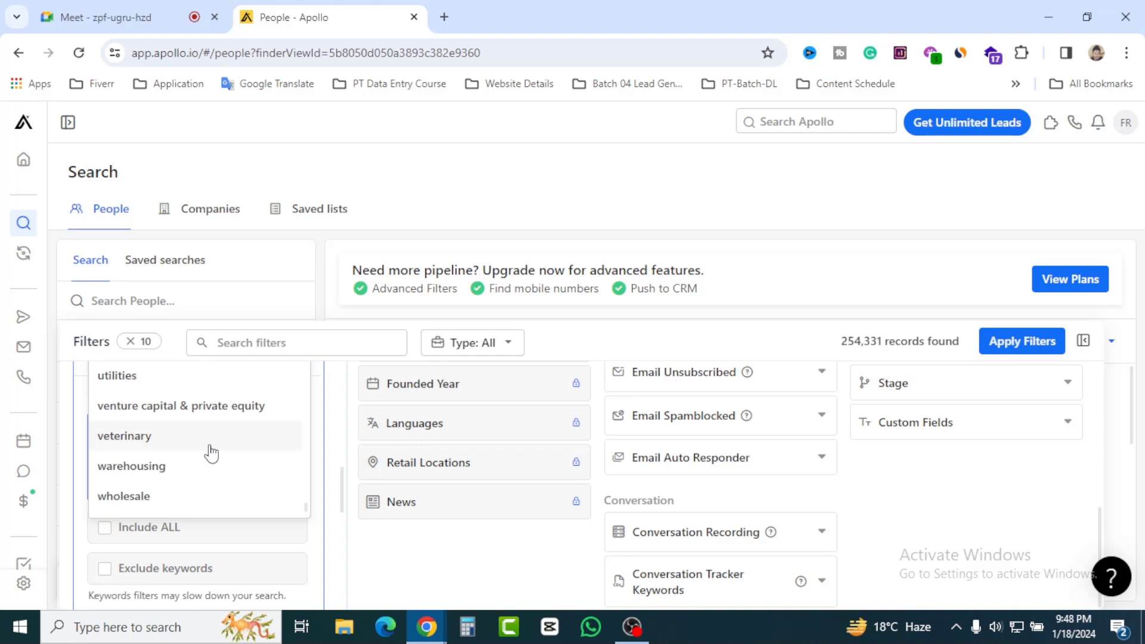
scroll(212, 453, "up", 3)
scroll(211, 453, "up", 1)
scroll(212, 453, "down", 1)
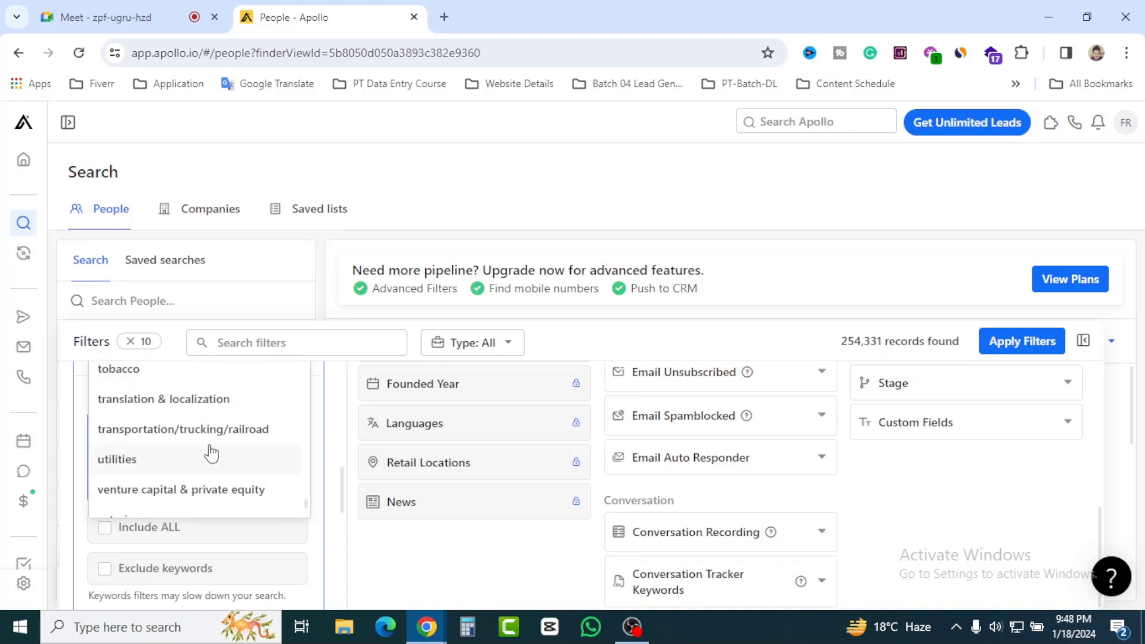
scroll(211, 453, "up", 1)
scroll(211, 453, "up", 3)
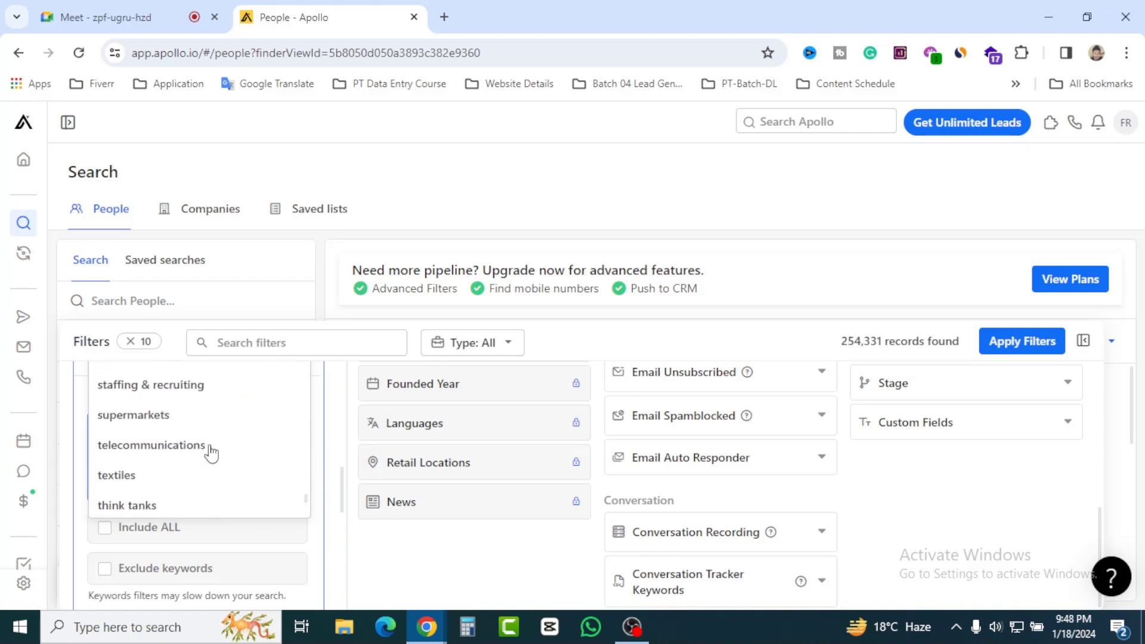
scroll(210, 454, "up", 3)
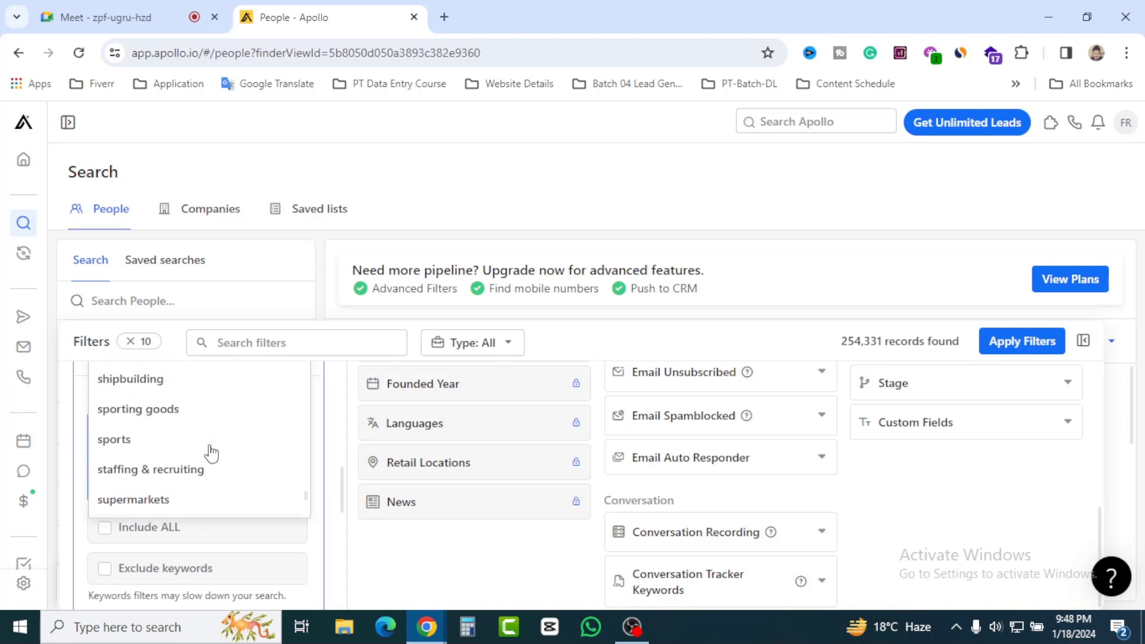
left_click(172, 445)
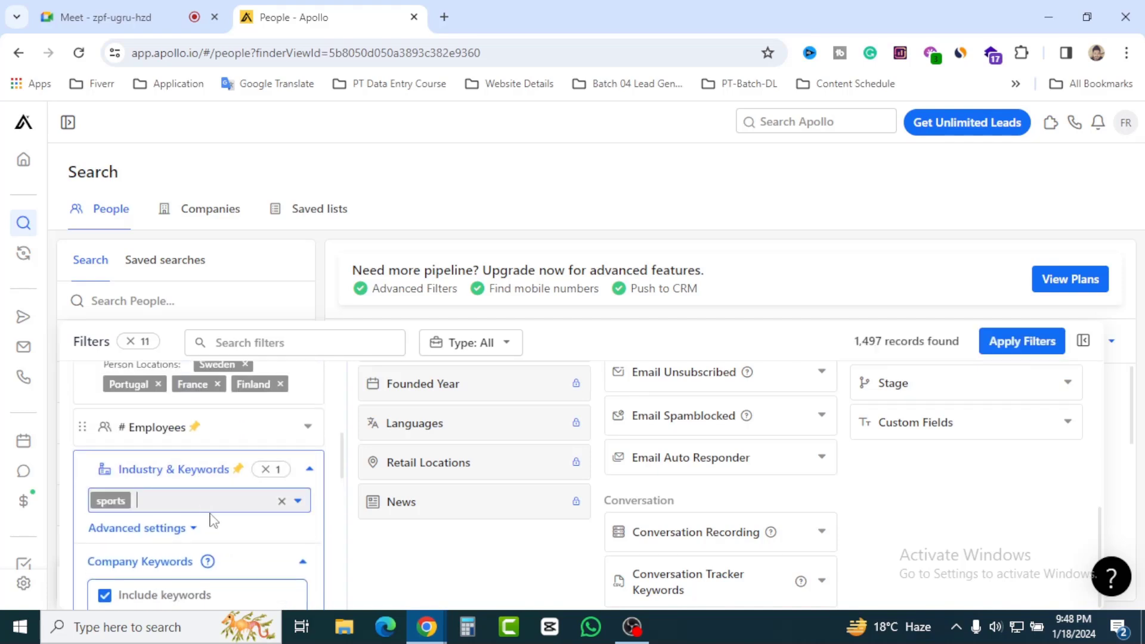
Reopen the industries list and add apparel & fashion to the Industry & Keywords filter.
left_click(205, 505)
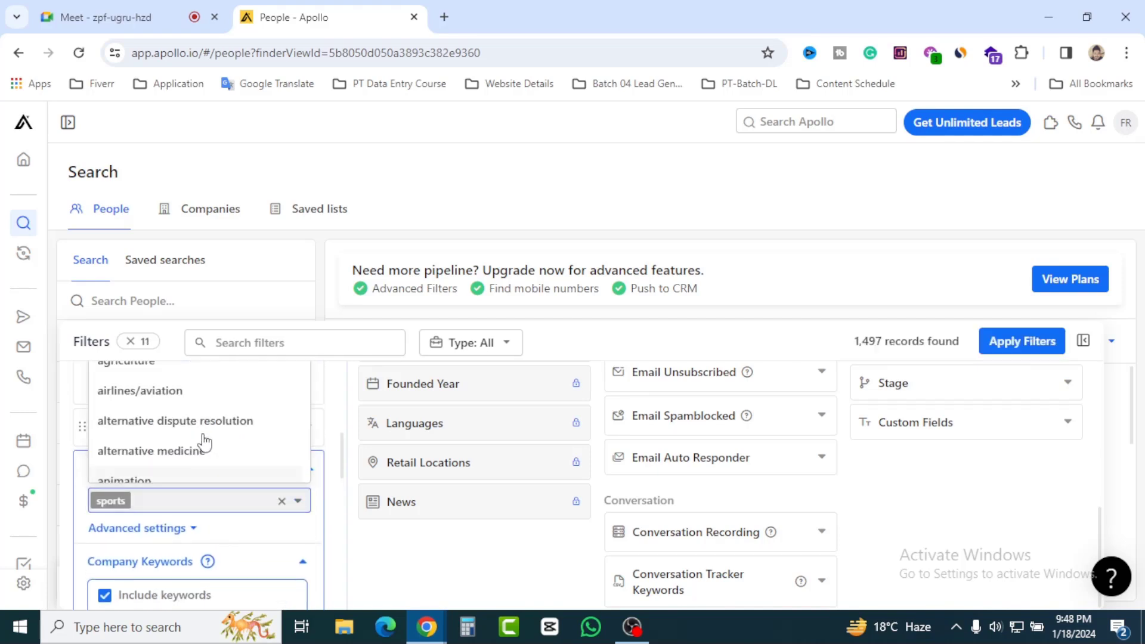
scroll(202, 443, "up", 5)
scroll(206, 441, "down", 3)
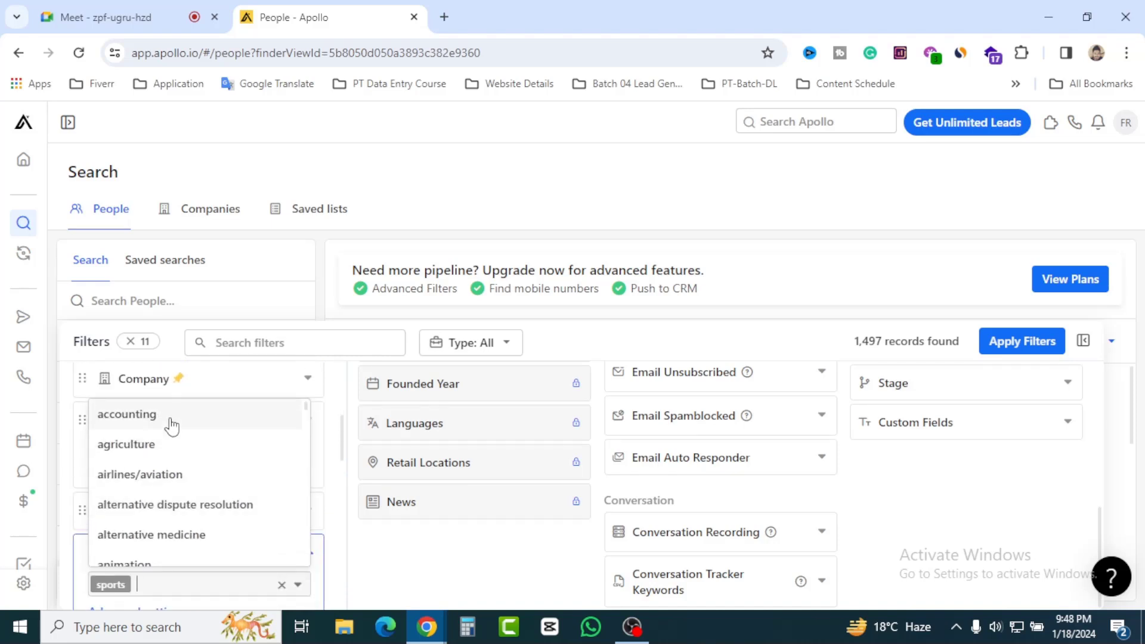
scroll(178, 436, "down", 2)
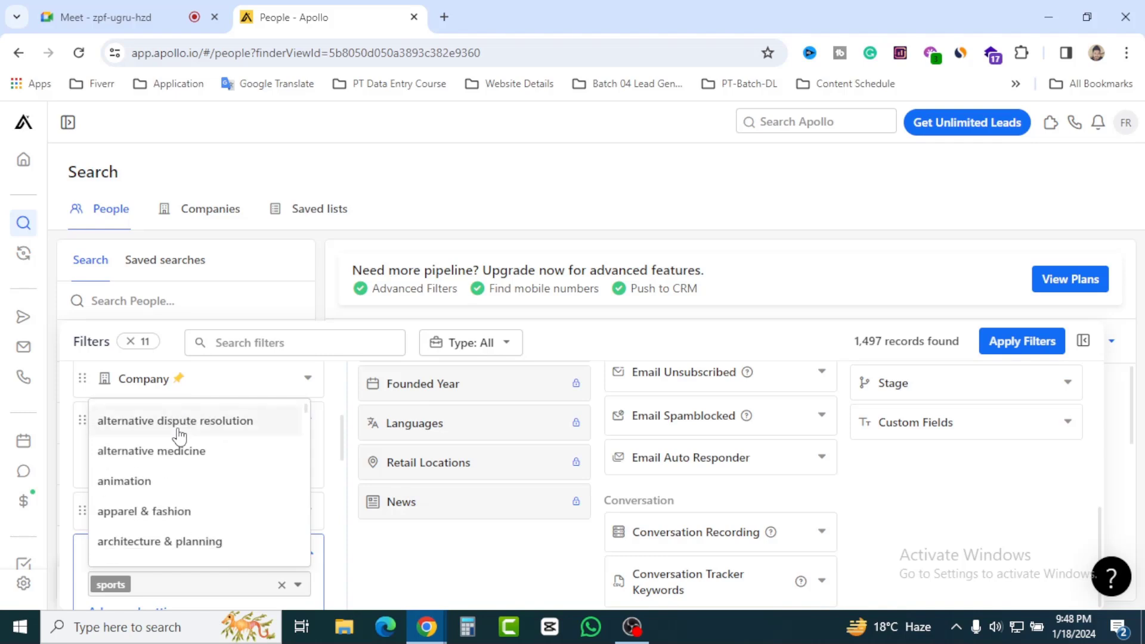
scroll(186, 505, "up", 2)
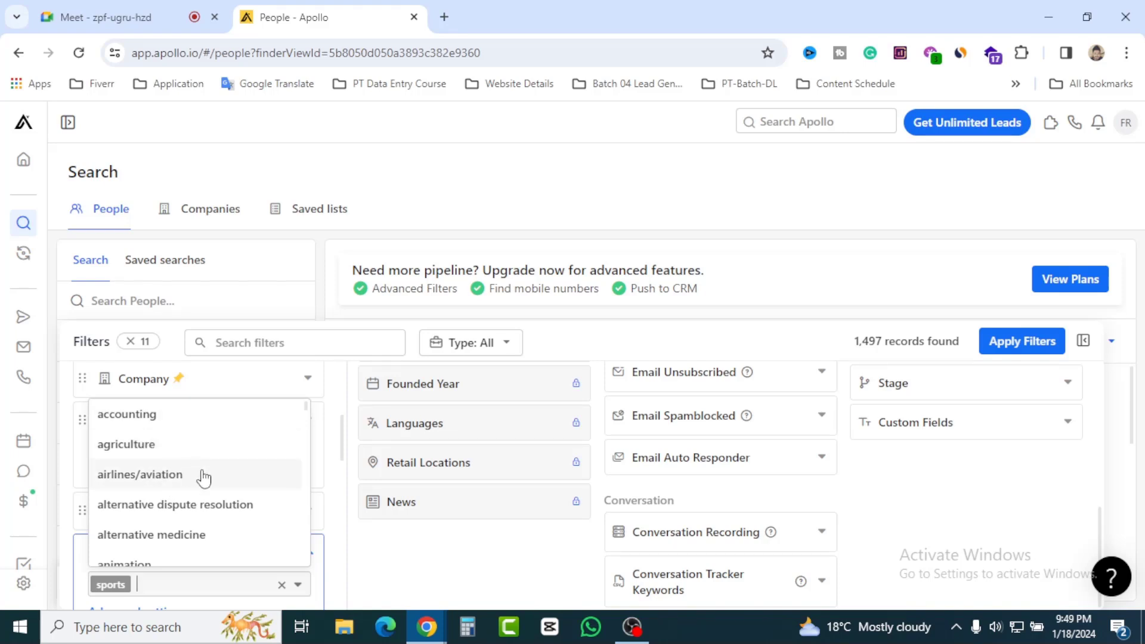
scroll(208, 478, "down", 2)
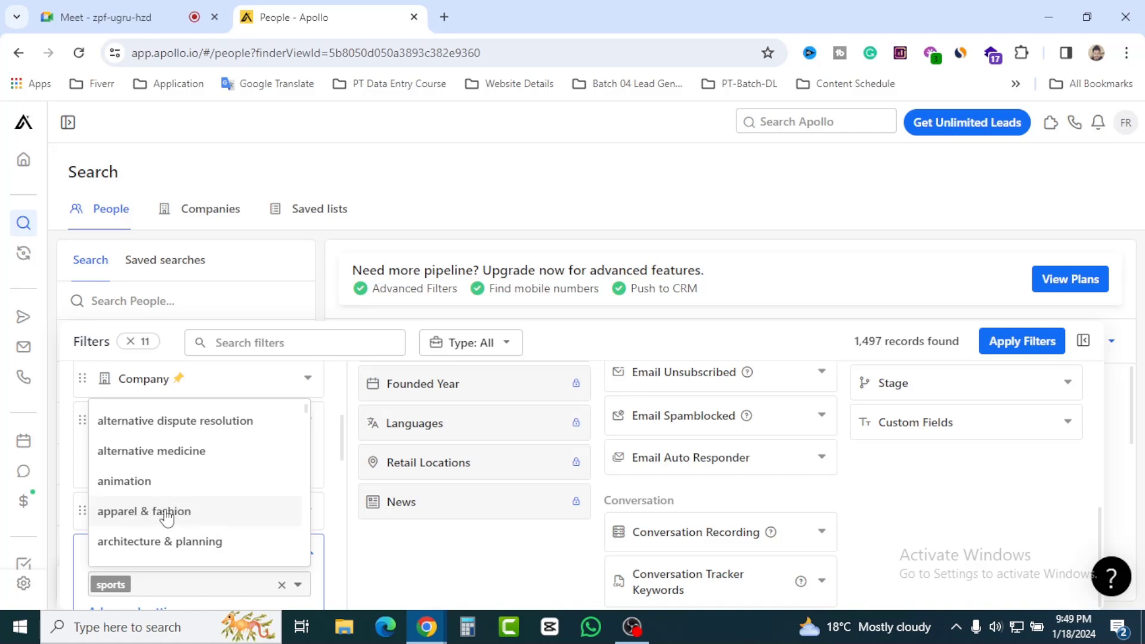
left_click(226, 517)
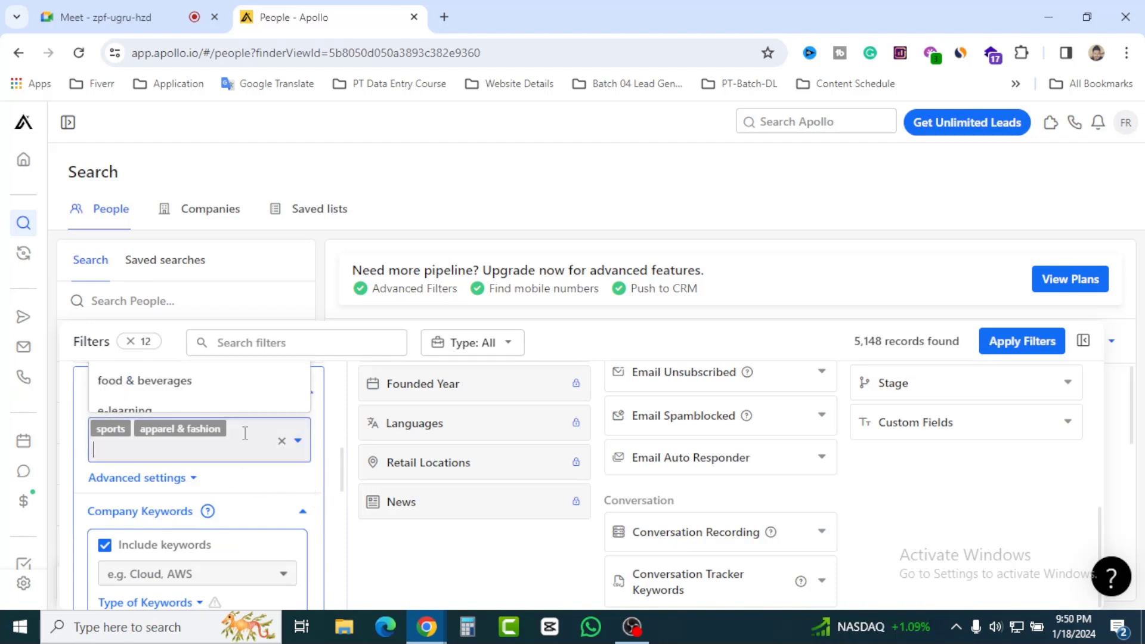
Add the luxury goods & jewelry industry to the Industry & Keywords filter.
scroll(233, 510, "up", 3)
scroll(231, 508, "up", 3)
scroll(232, 504, "down", 4)
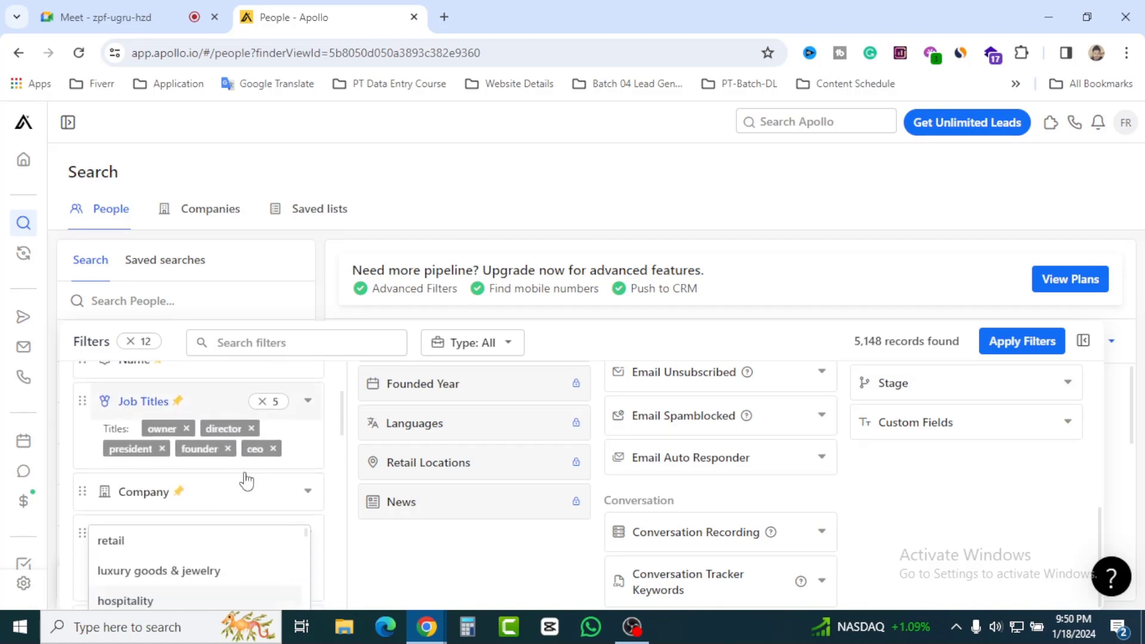
scroll(230, 478, "up", 2)
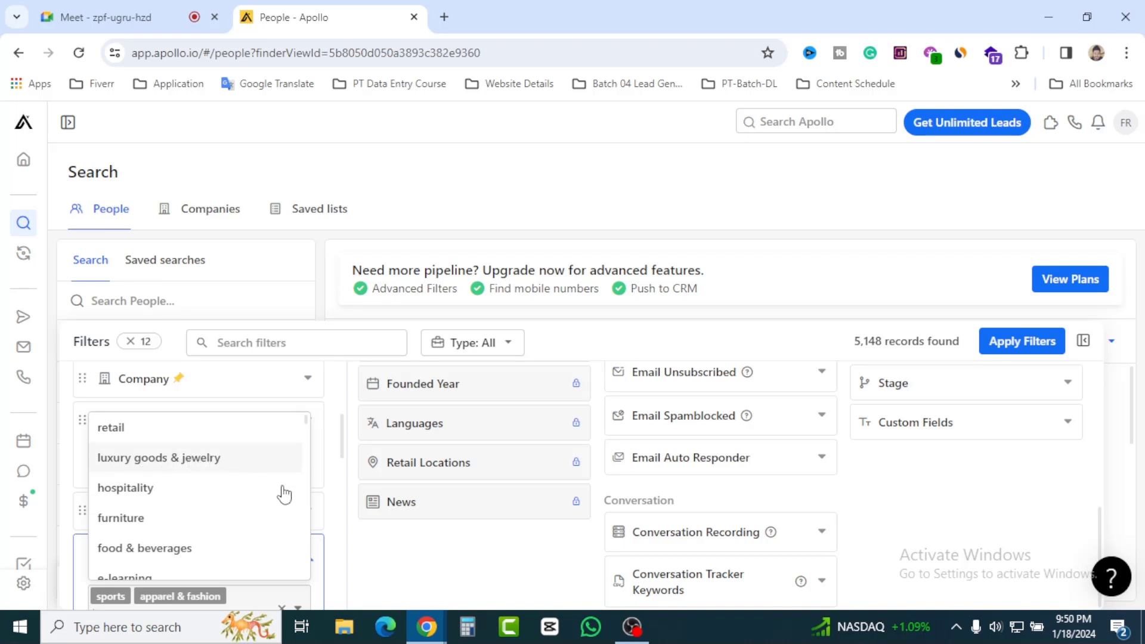
left_click(316, 457)
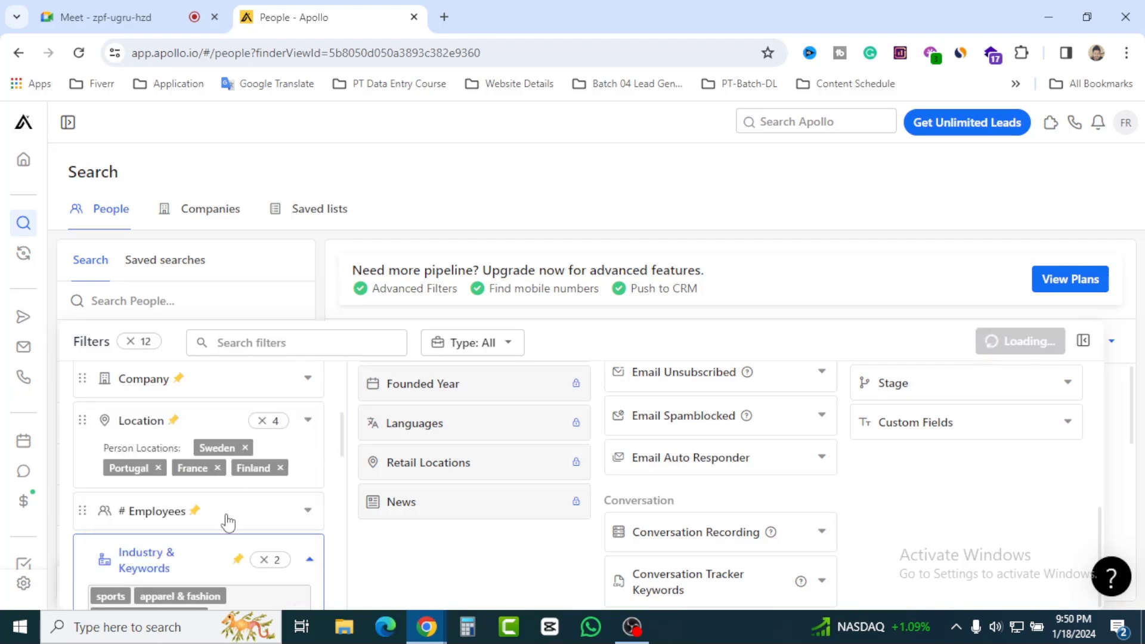
Reopen the industries list and add furniture to the Industry & Keywords filter.
scroll(224, 516, "down", 4)
scroll(292, 494, "up", 2)
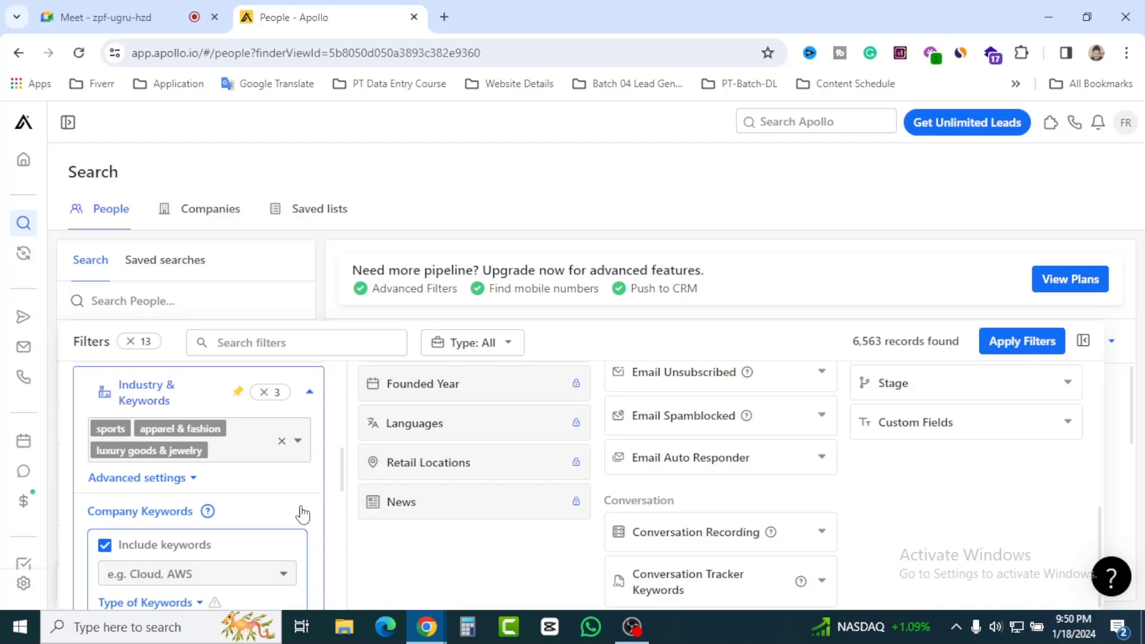
left_click(240, 457)
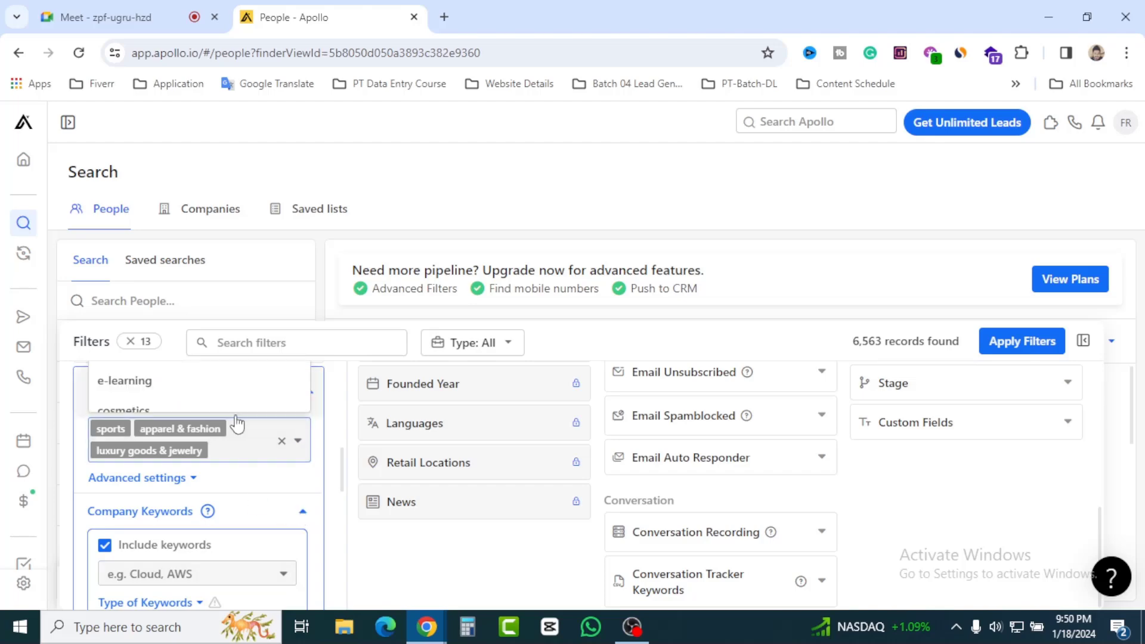
scroll(242, 432, "up", 3)
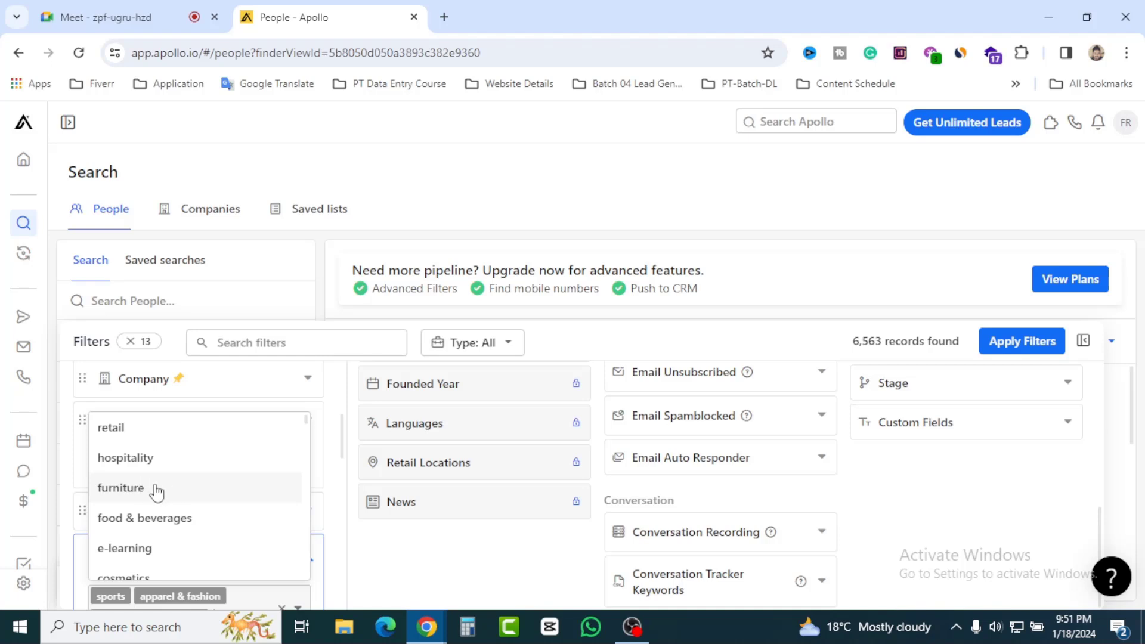
left_click(245, 474)
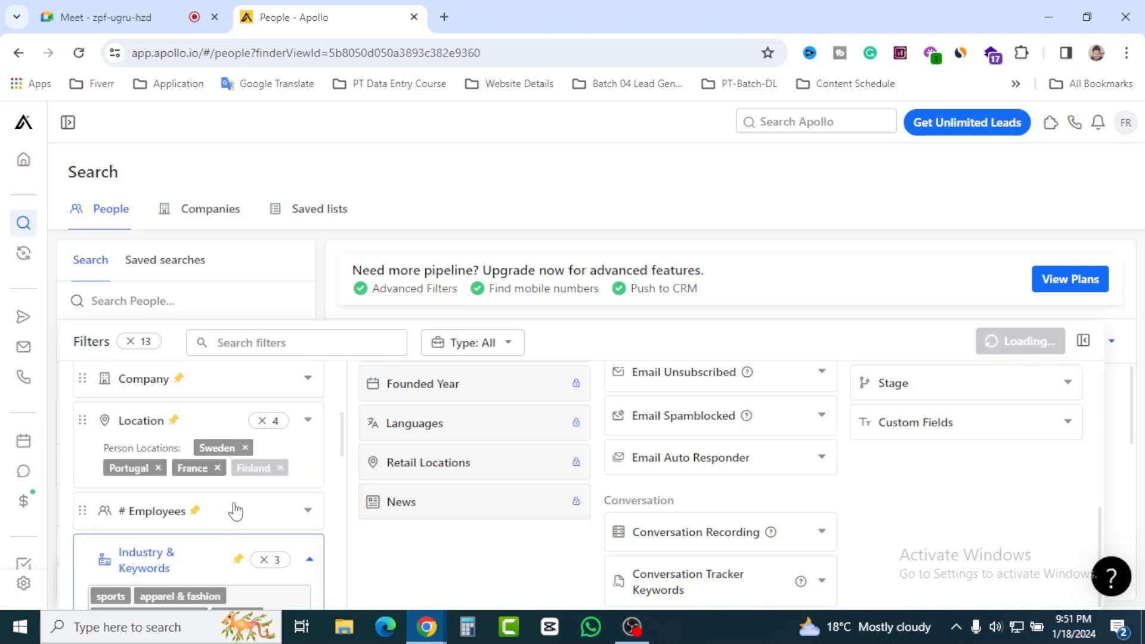
Add the cosmetics industry to the Industry & Keywords filter.
scroll(232, 509, "down", 4)
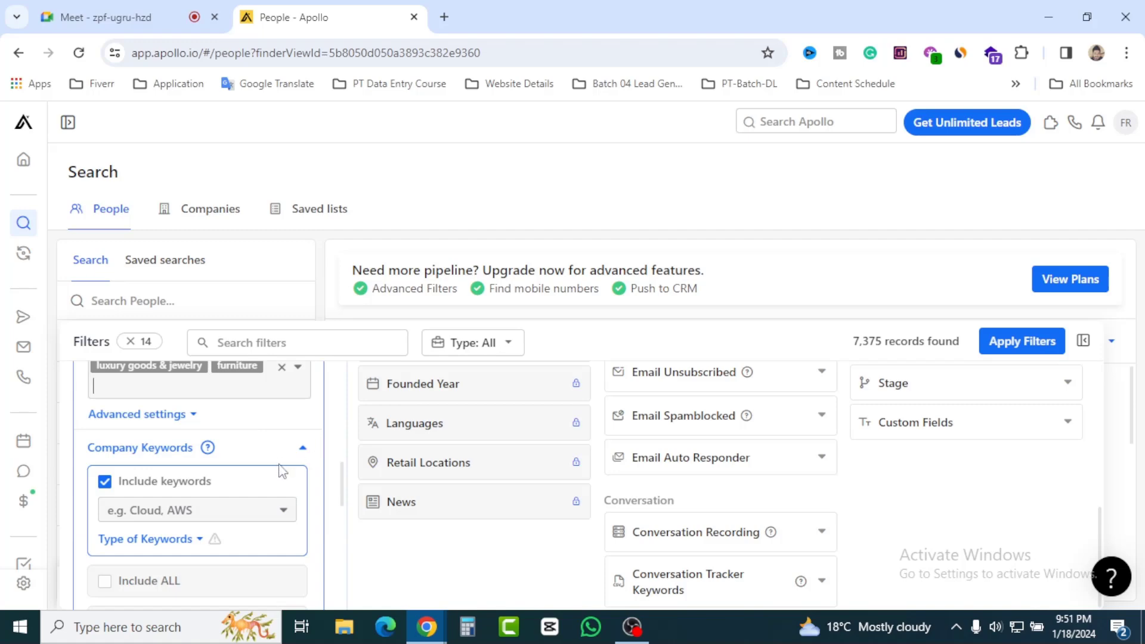
scroll(281, 468, "up", 4)
scroll(326, 480, "down", 1)
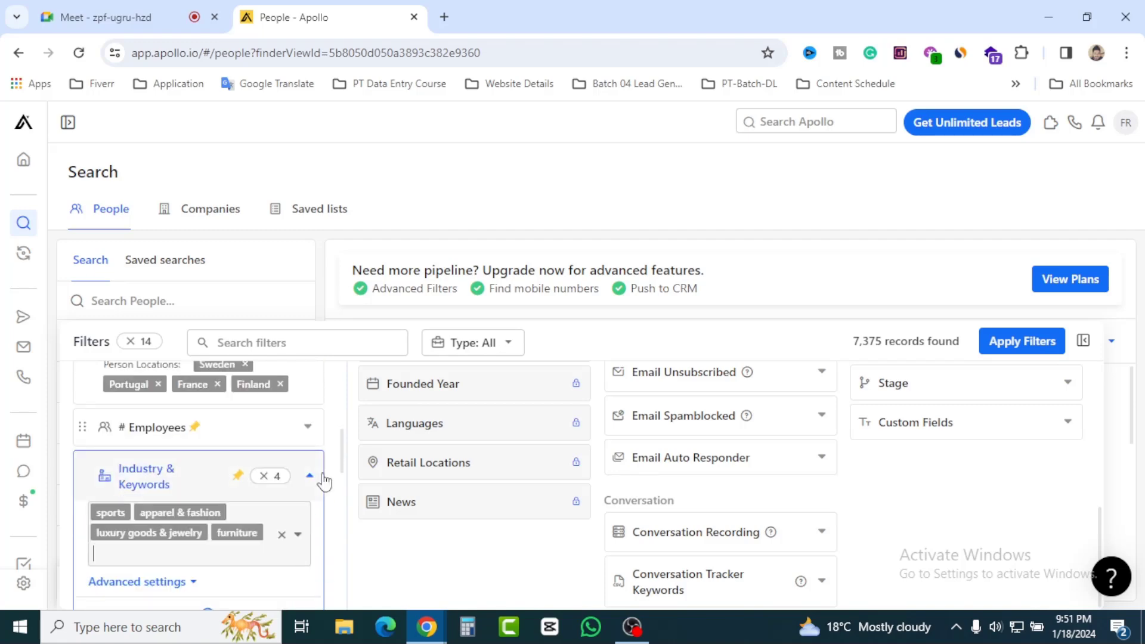
left_click(181, 549)
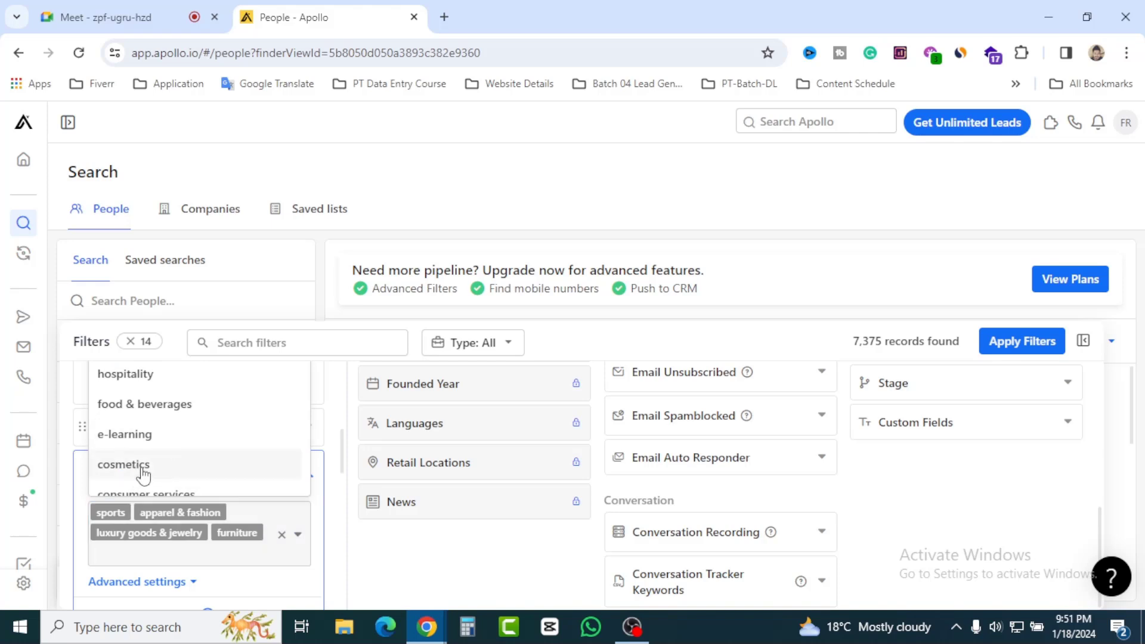
key("Return")
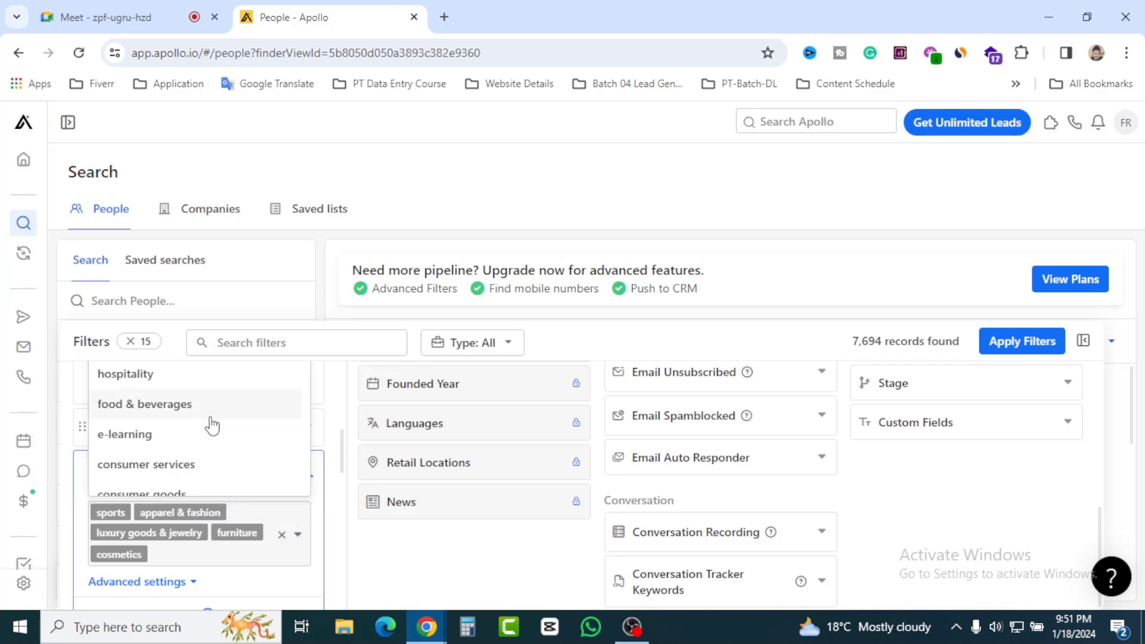
Look through the remaining industries for further relevant ones and add restaurants to the Industry & Keywords filter.
scroll(212, 426, "down", 1)
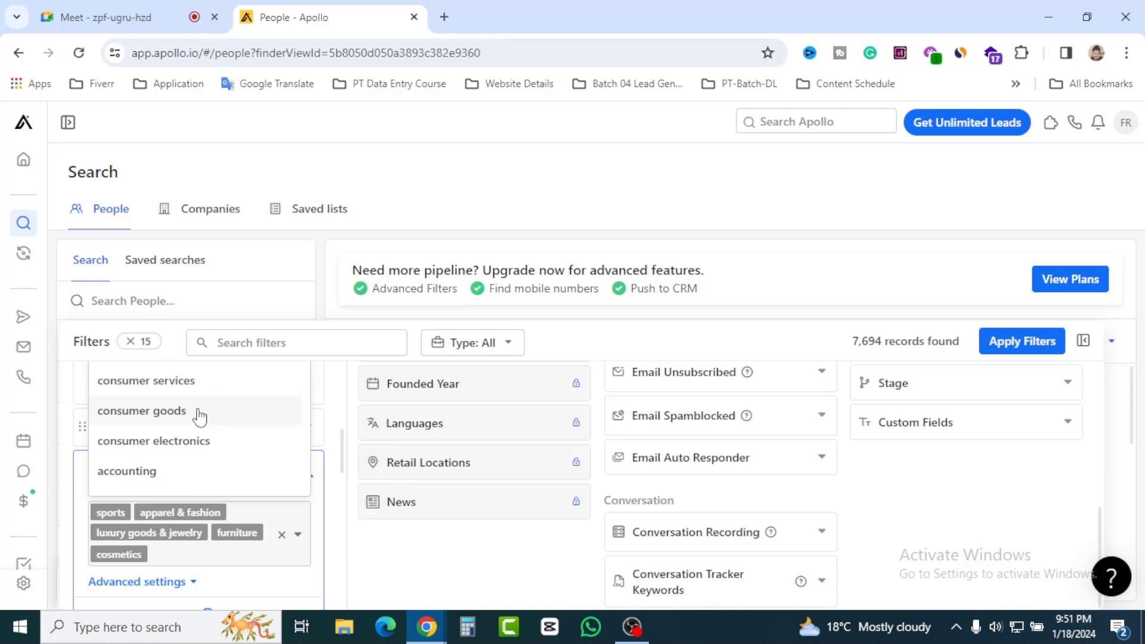
scroll(211, 424, "down", 1)
scroll(212, 423, "down", 1)
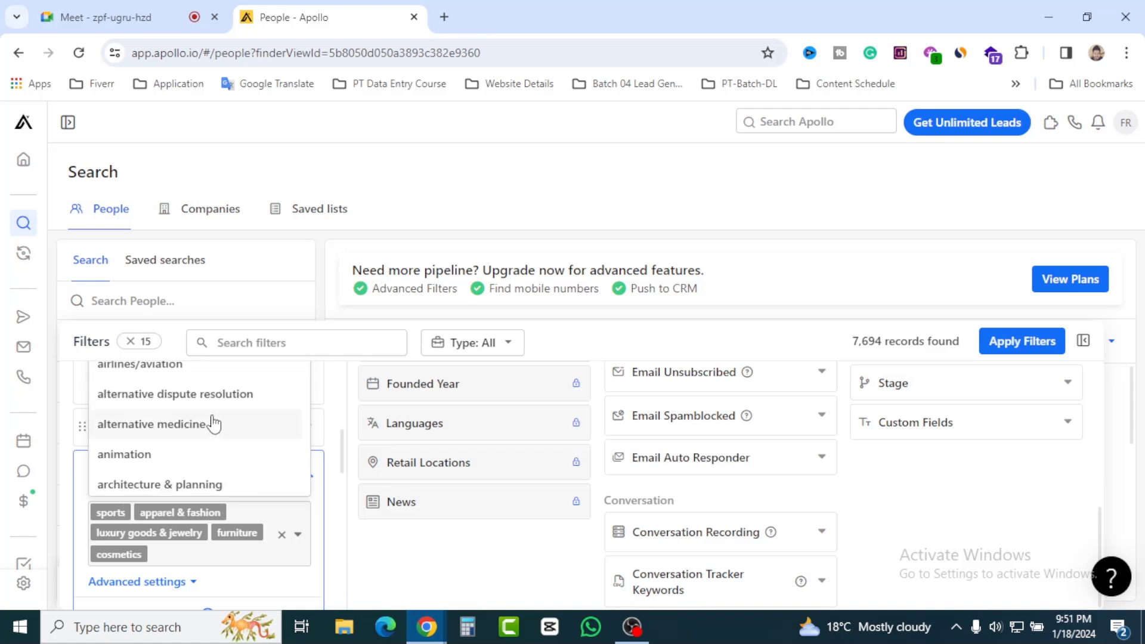
scroll(219, 422, "down", 1)
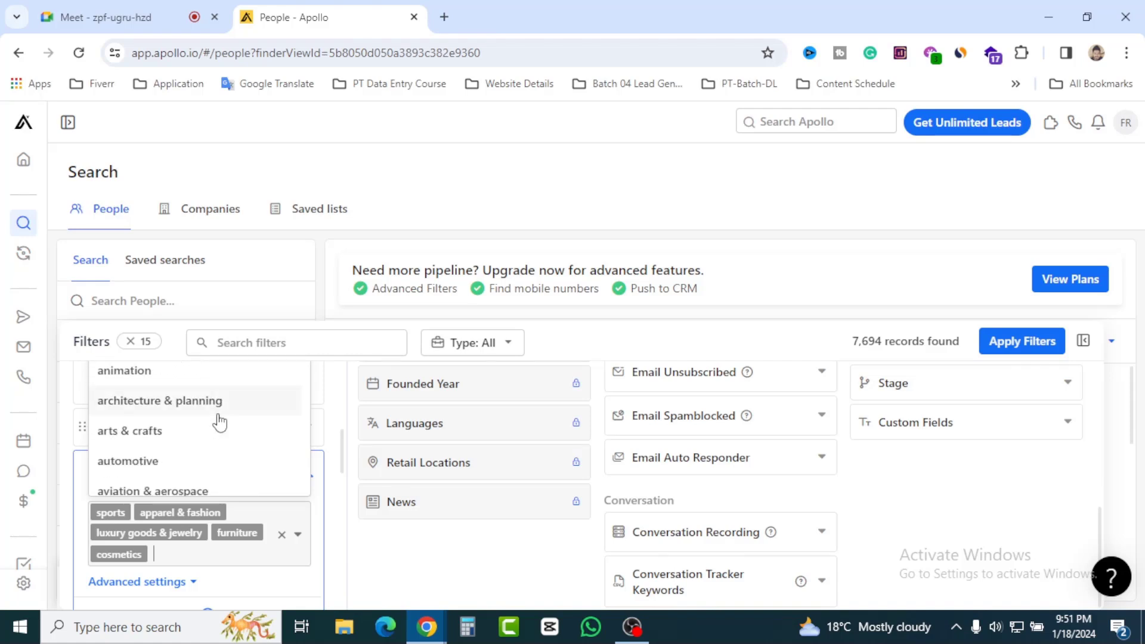
scroll(220, 422, "down", 1)
scroll(219, 422, "down", 1)
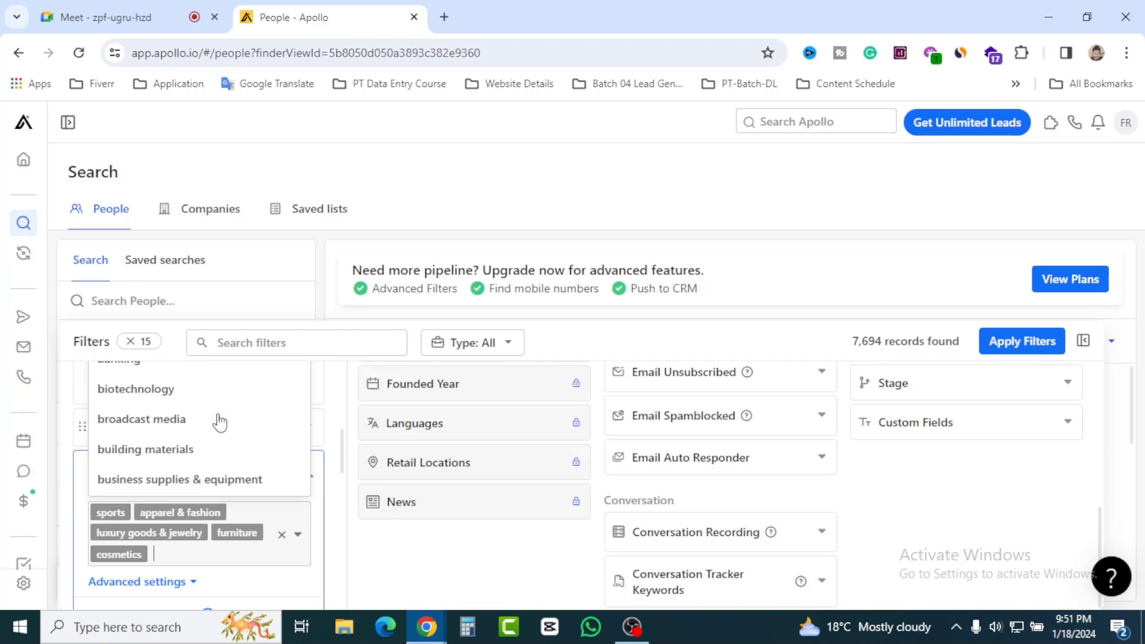
scroll(219, 422, "down", 1)
scroll(219, 421, "down", 1)
scroll(220, 421, "down", 1)
scroll(220, 421, "down", 1)
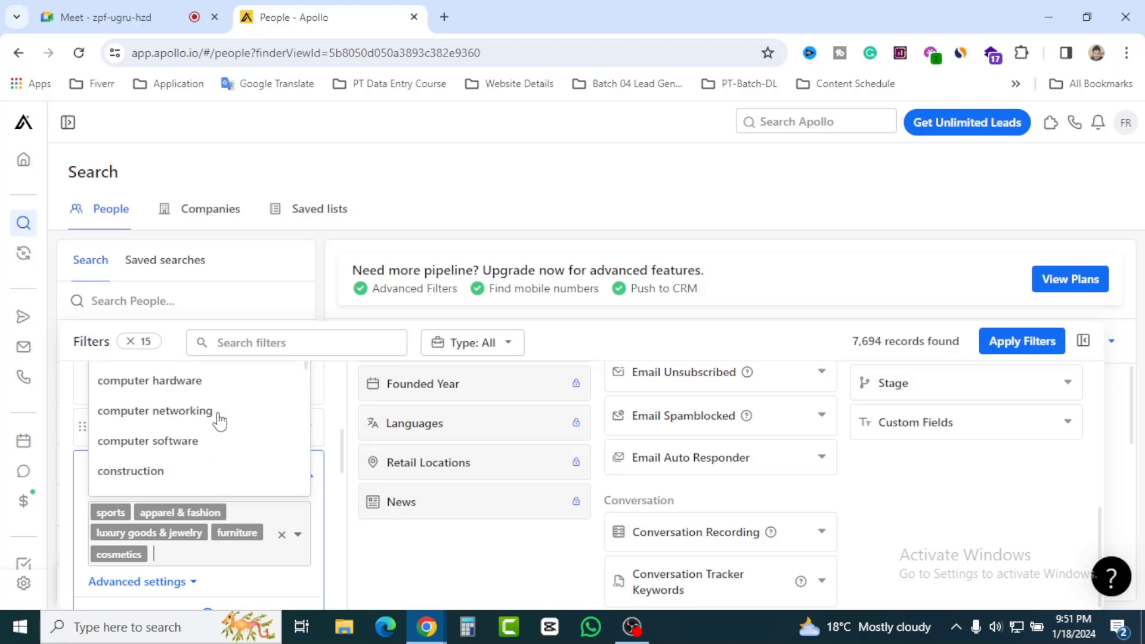
scroll(219, 421, "down", 1)
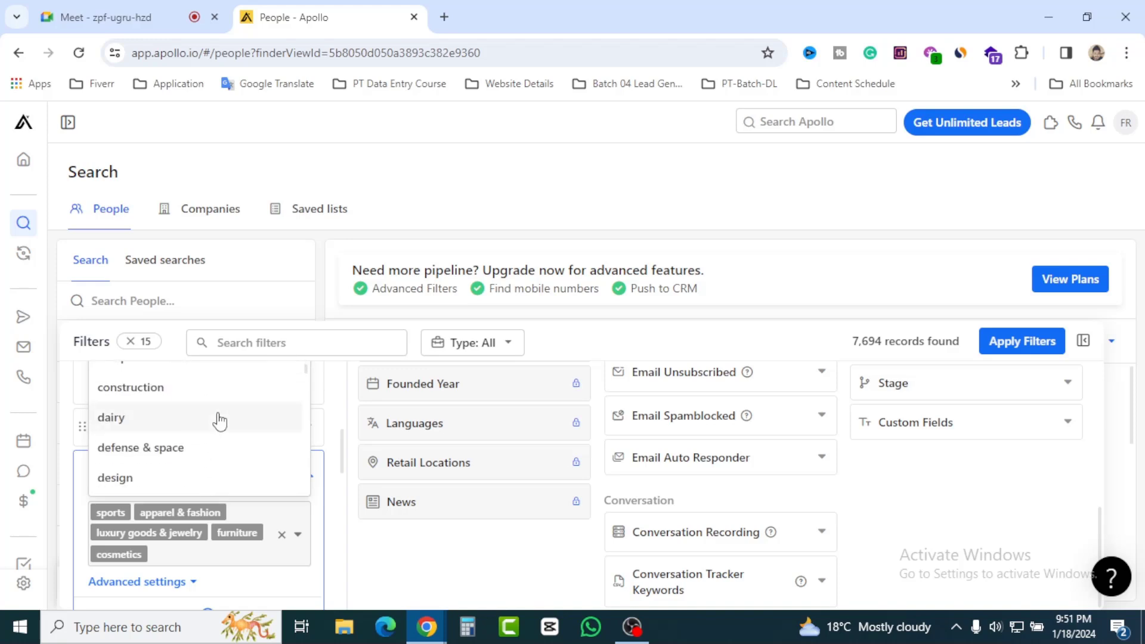
scroll(210, 430, "down", 1)
scroll(210, 431, "down", 1)
scroll(226, 414, "down", 2)
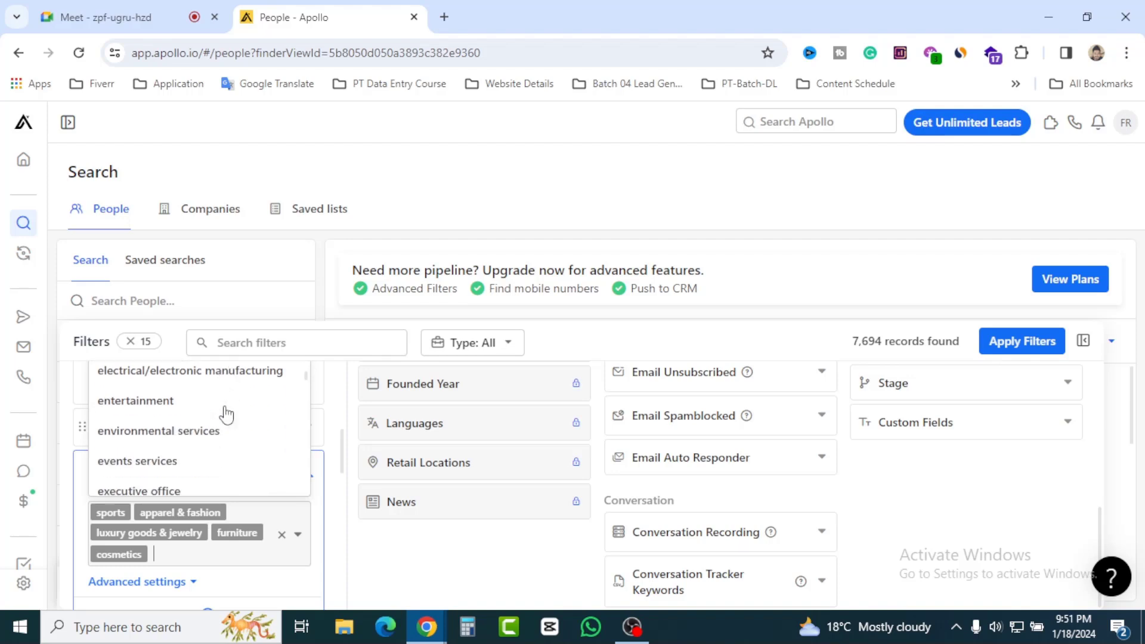
scroll(225, 414, "down", 2)
scroll(226, 414, "down", 1)
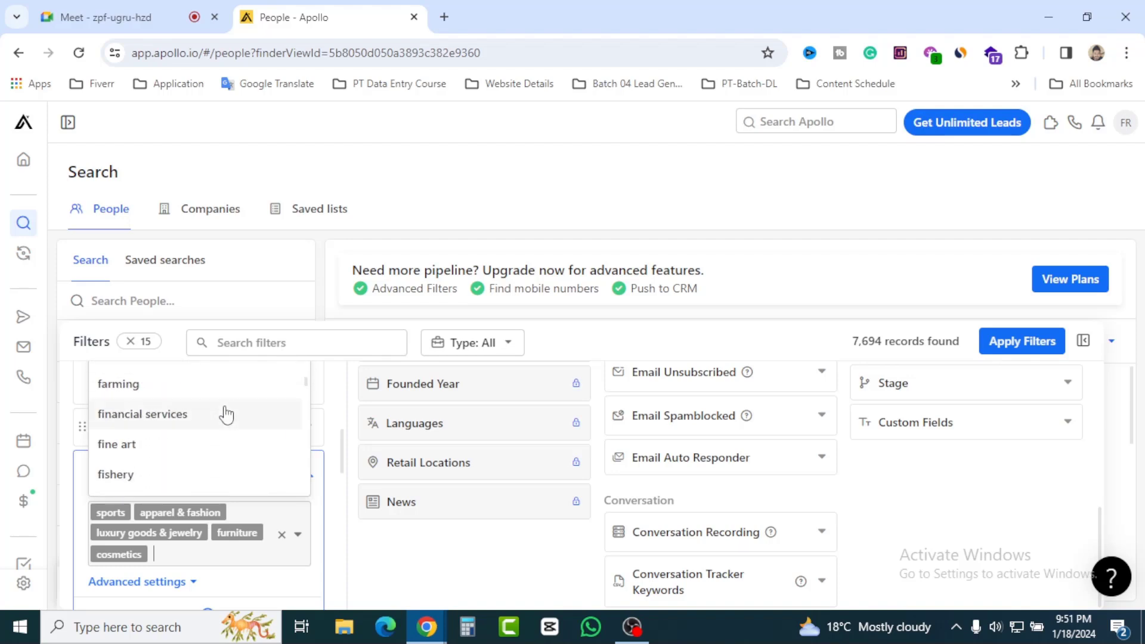
scroll(226, 414, "down", 2)
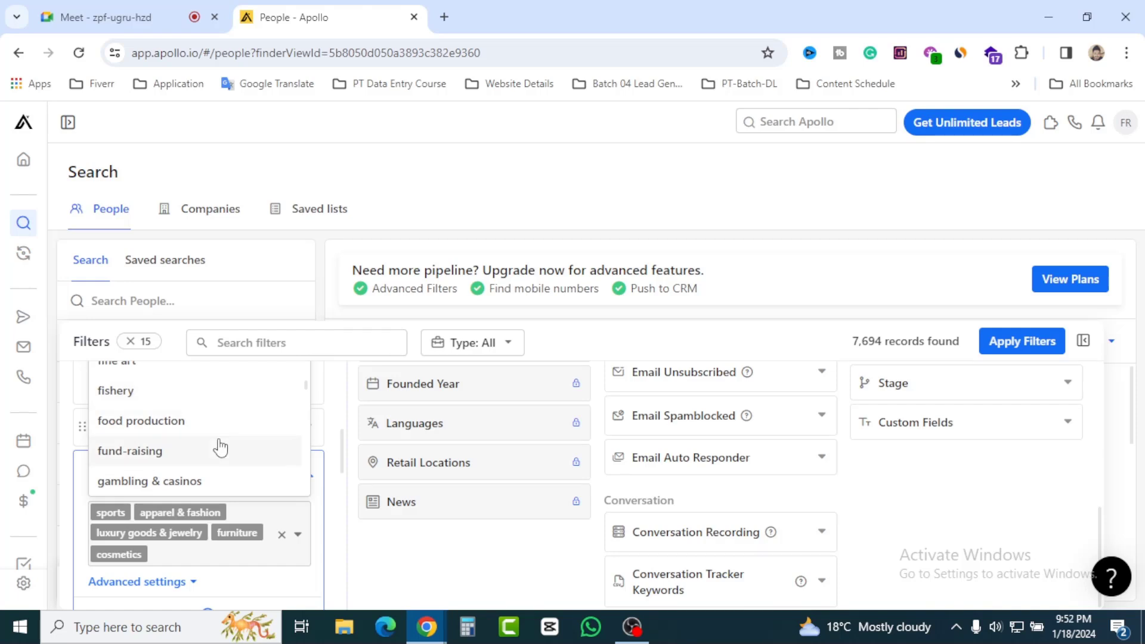
scroll(213, 424, "down", 1)
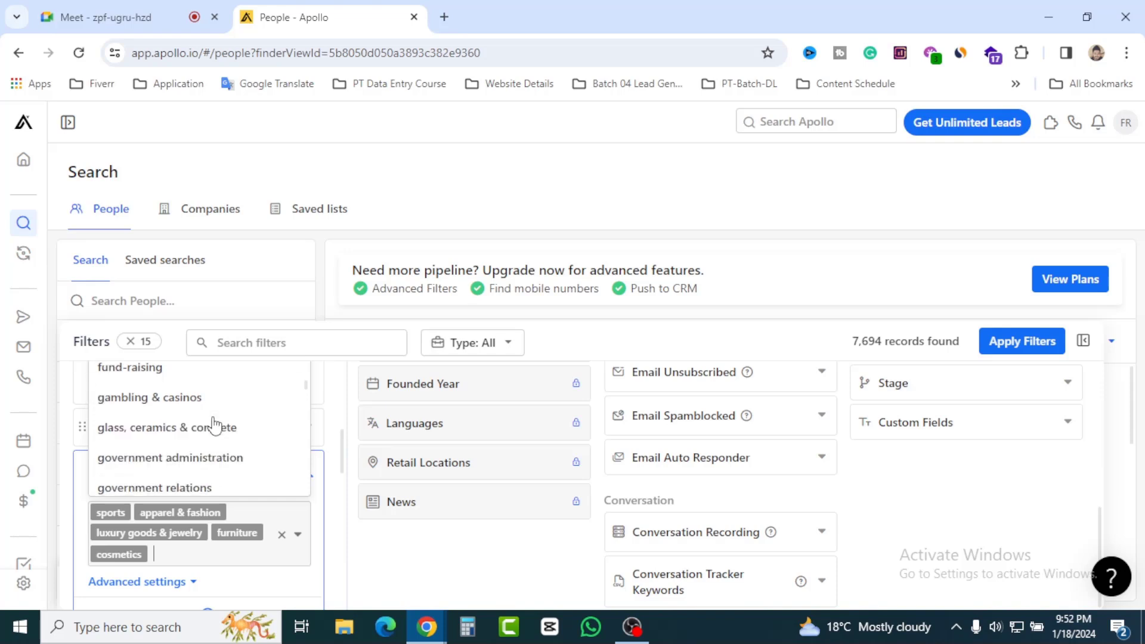
scroll(224, 425, "down", 2)
scroll(223, 415, "down", 1)
scroll(223, 415, "up", 1)
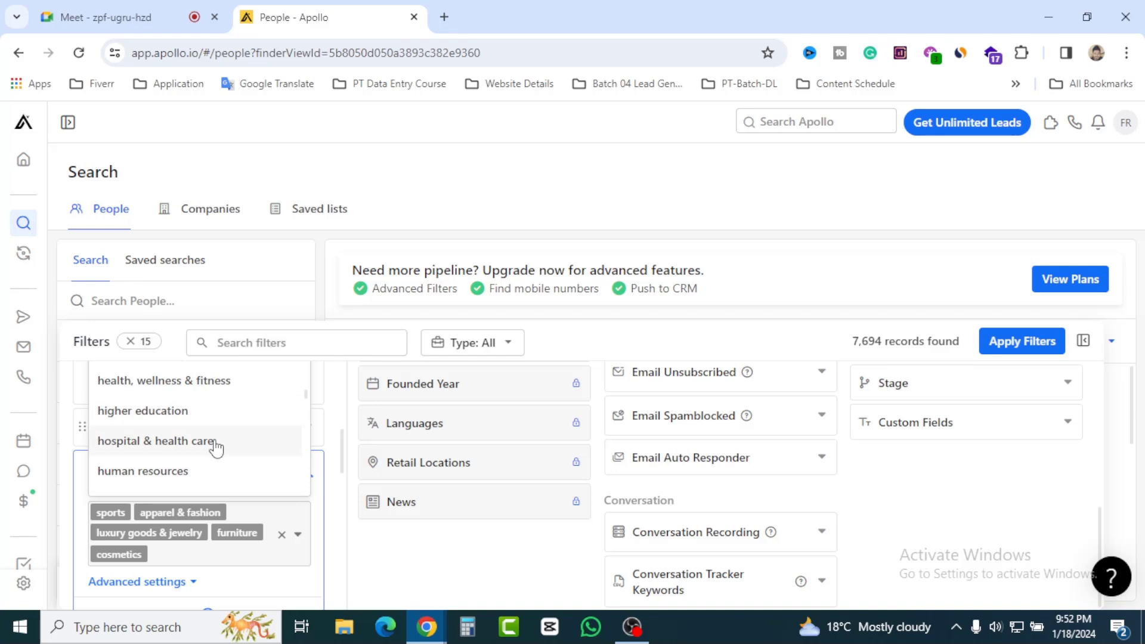
scroll(237, 443, "down", 1)
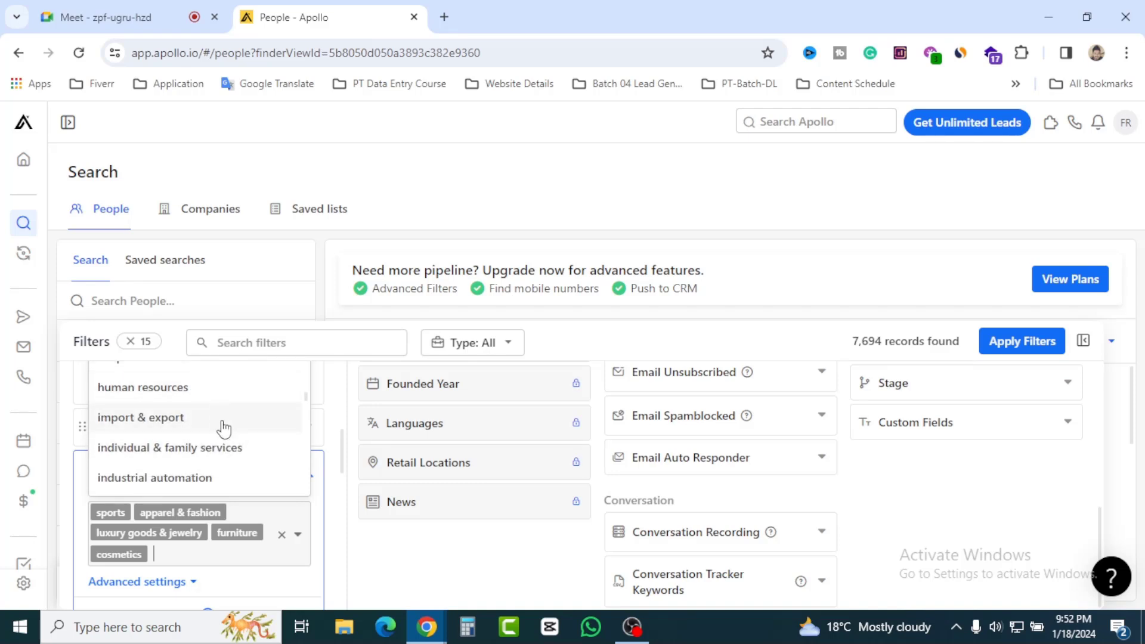
scroll(223, 428, "down", 1)
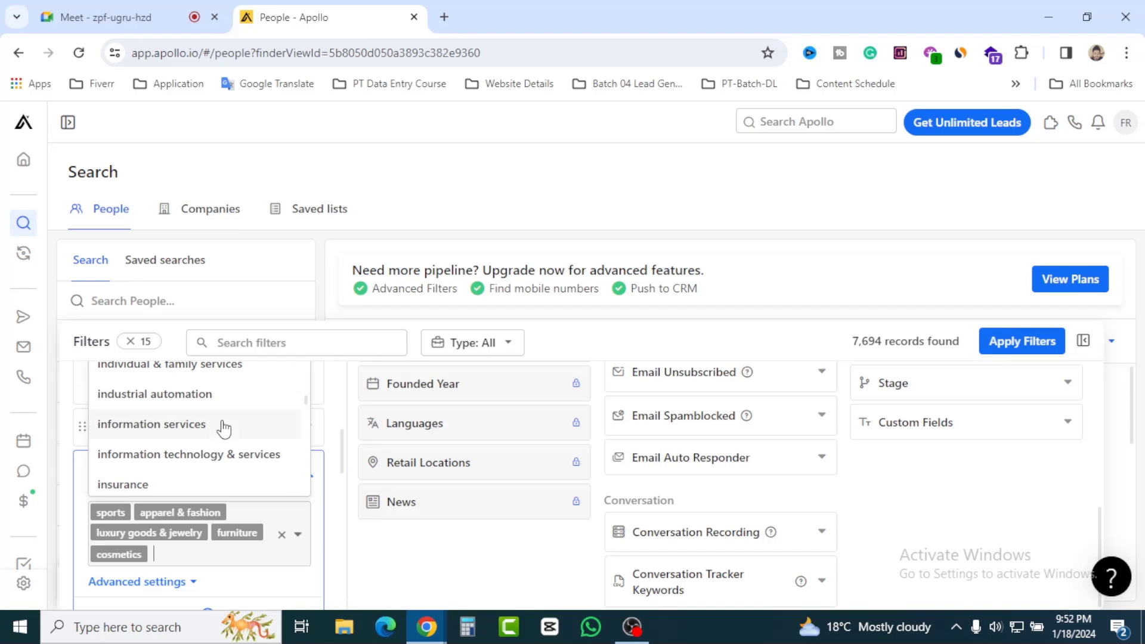
scroll(223, 428, "down", 1)
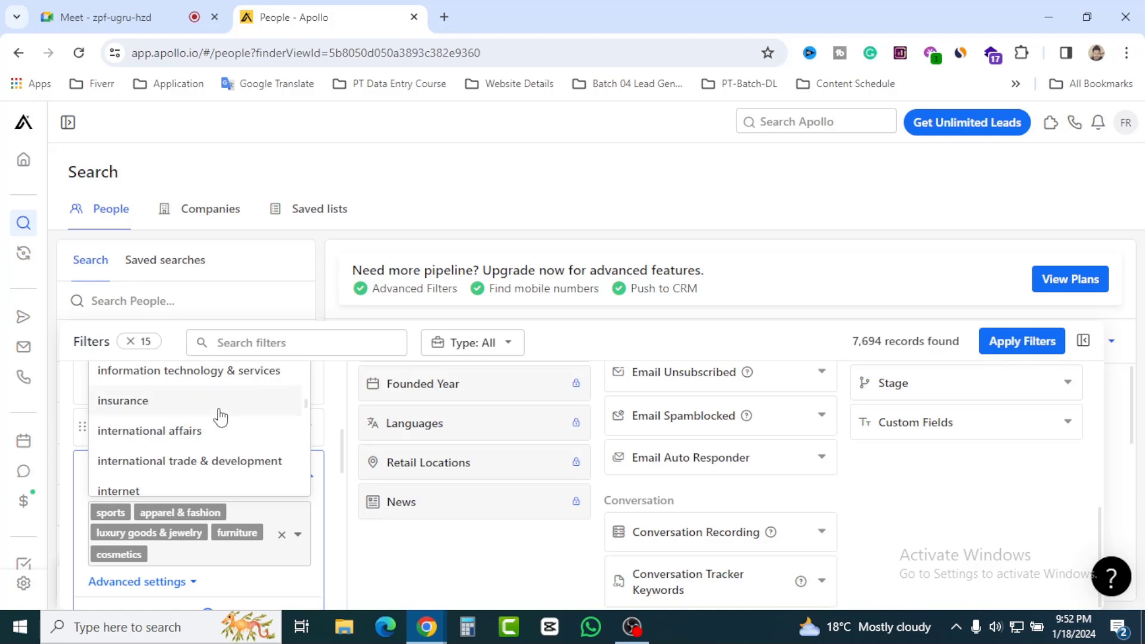
scroll(220, 415, "down", 1)
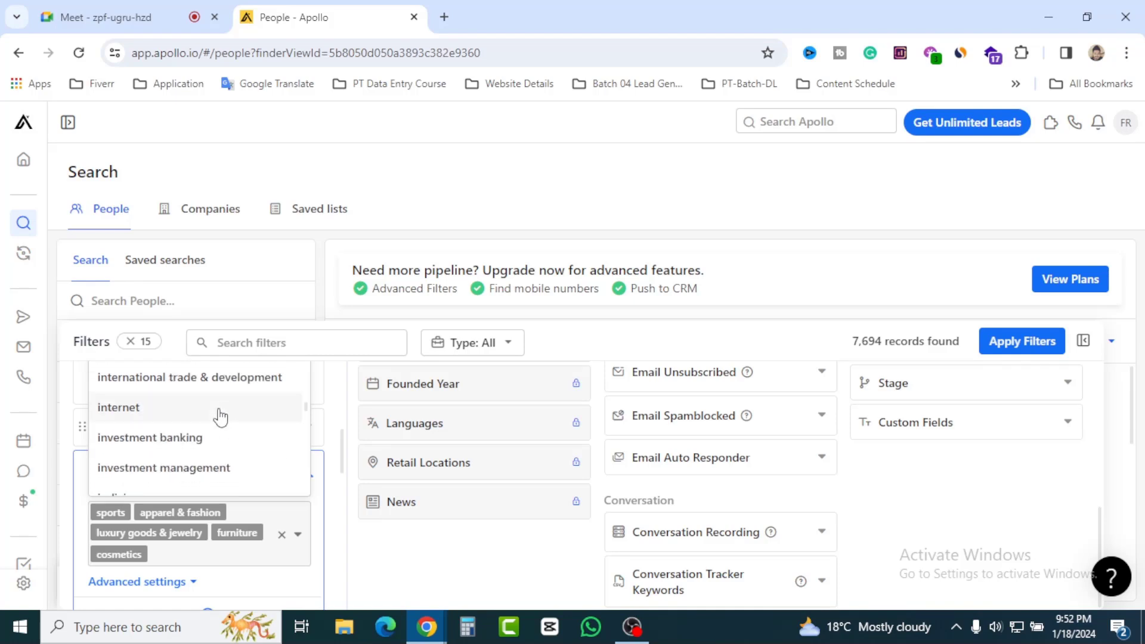
scroll(220, 418, "down", 1)
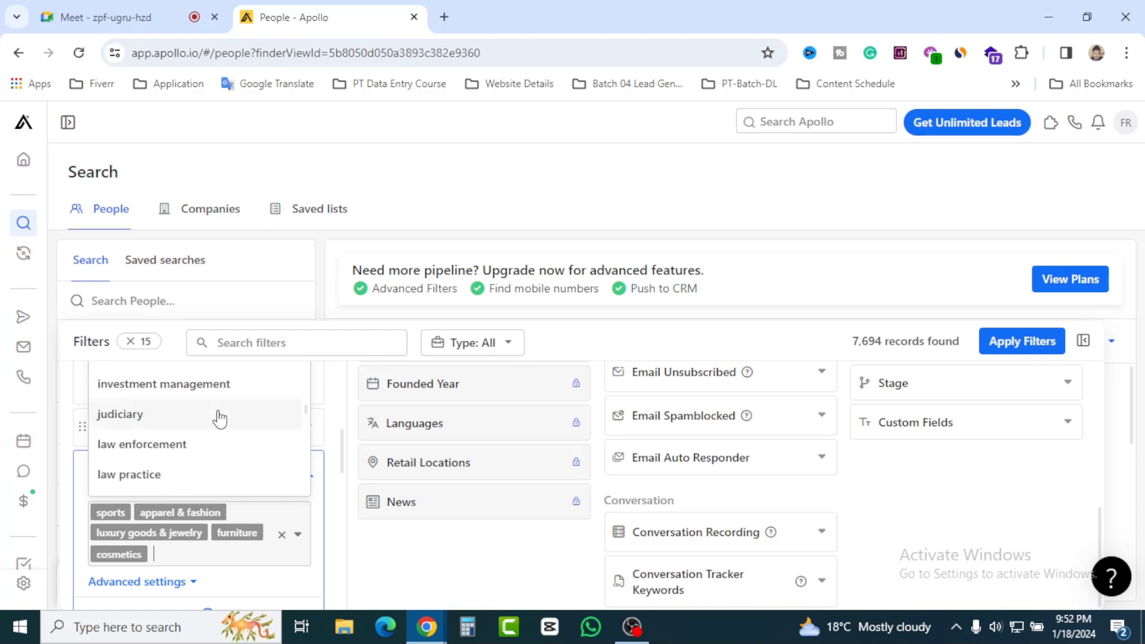
scroll(220, 418, "down", 1)
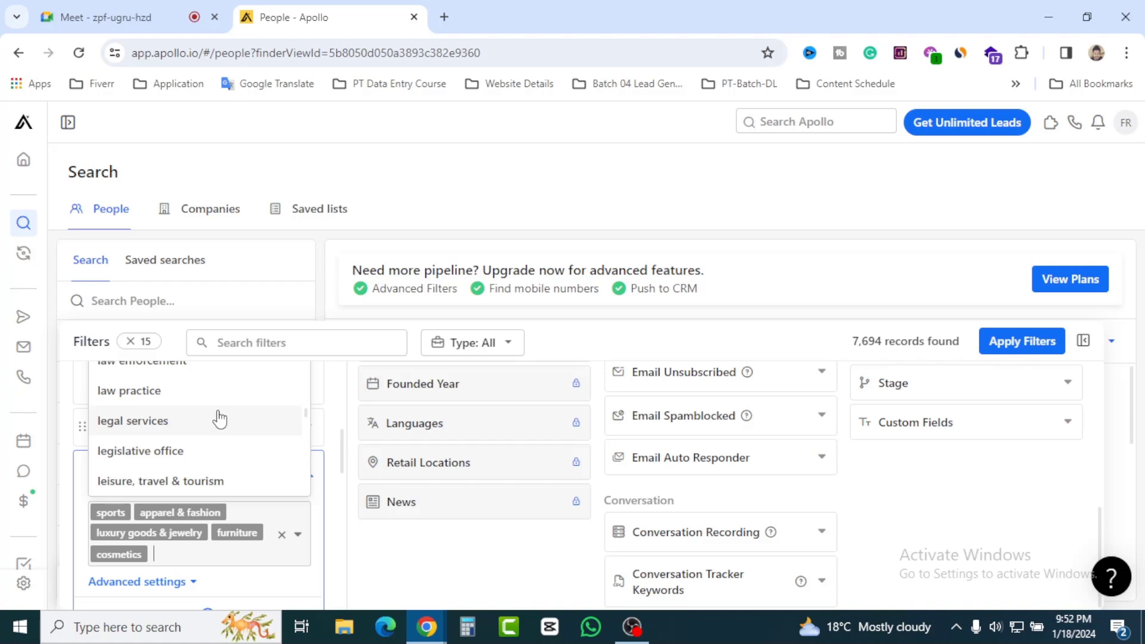
scroll(219, 417, "down", 1)
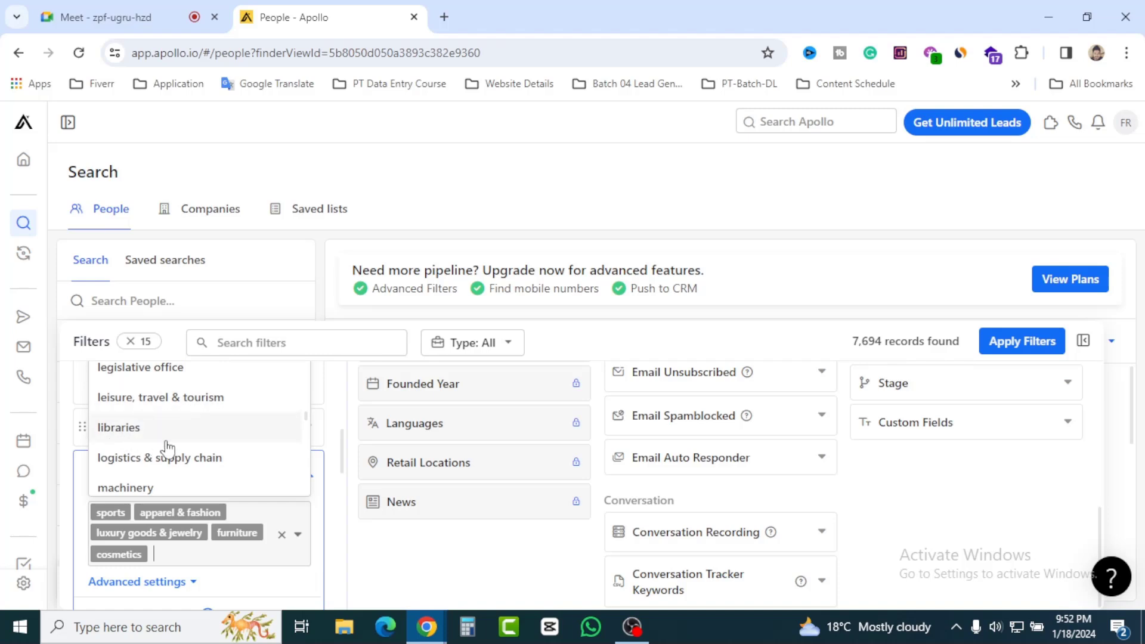
scroll(217, 450, "down", 1)
scroll(205, 422, "down", 1)
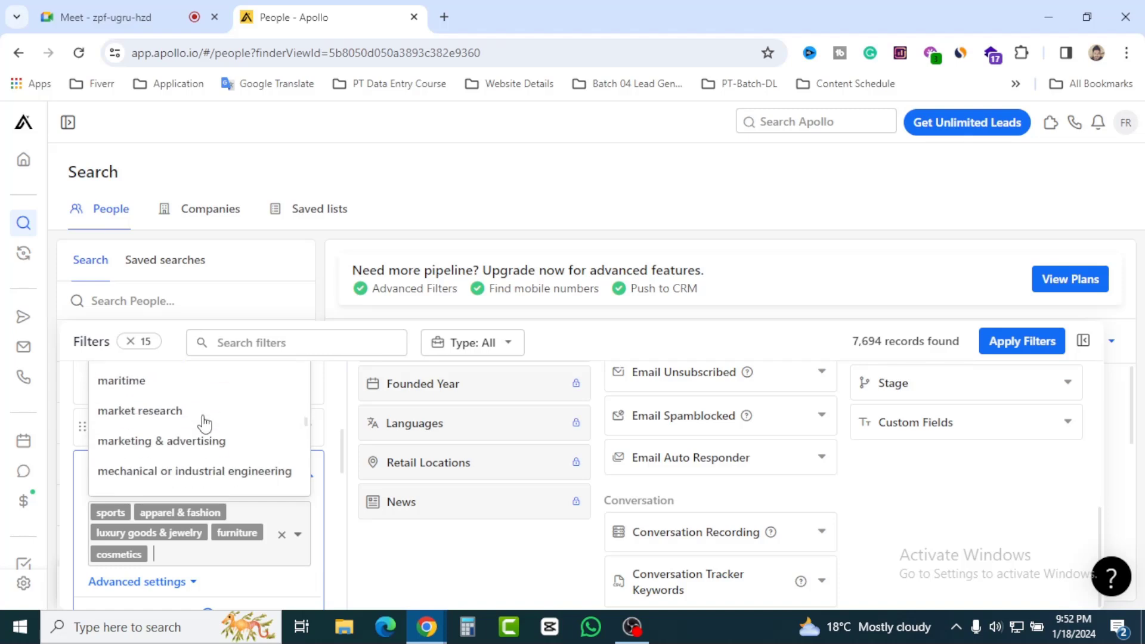
scroll(220, 414, "down", 1)
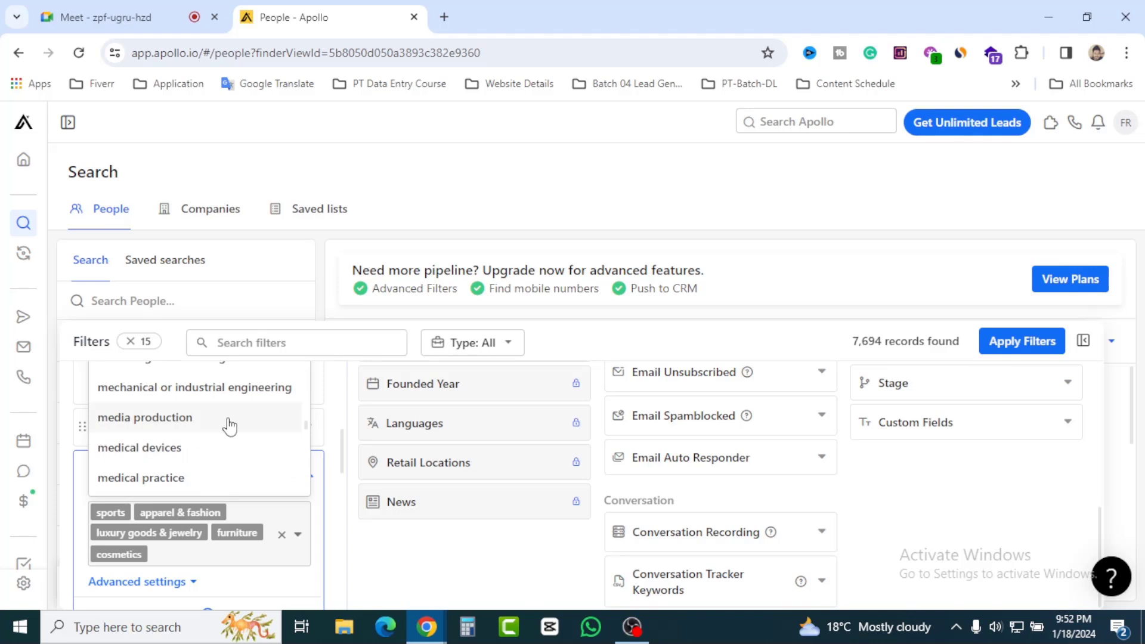
scroll(229, 427, "down", 3)
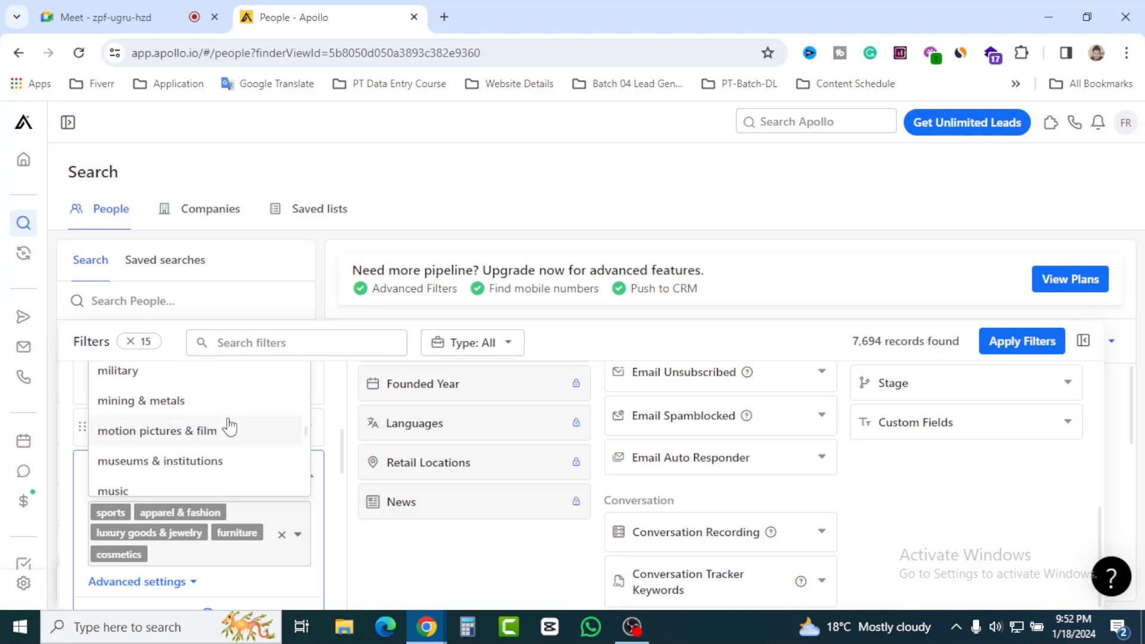
scroll(230, 426, "down", 3)
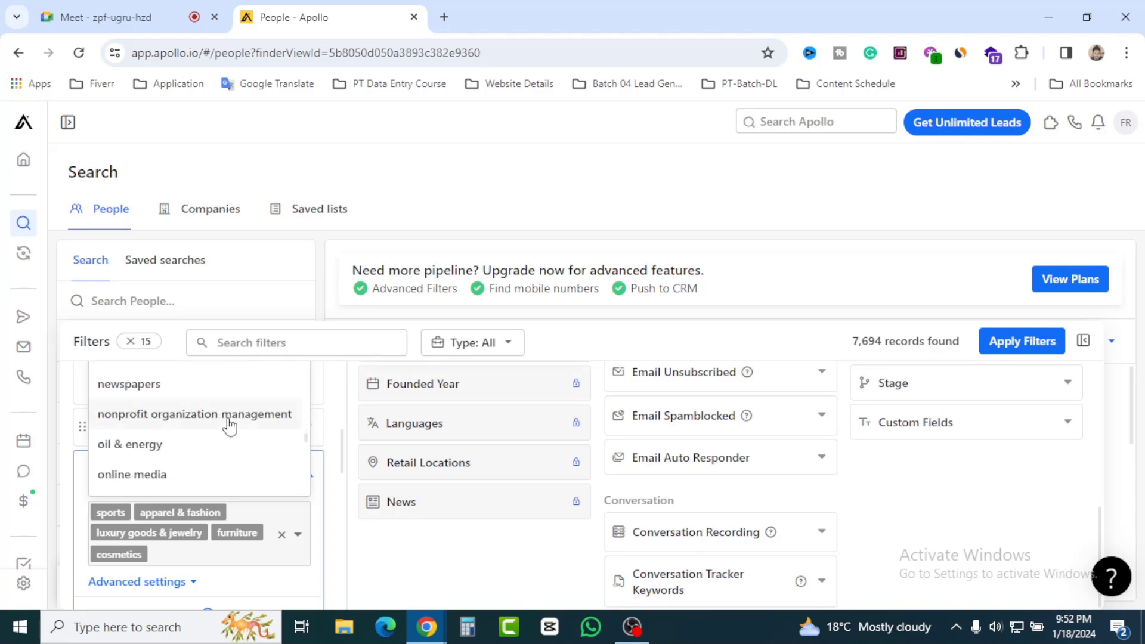
scroll(230, 424, "down", 3)
scroll(235, 410, "down", 4)
scroll(235, 409, "down", 3)
scroll(235, 409, "down", 2)
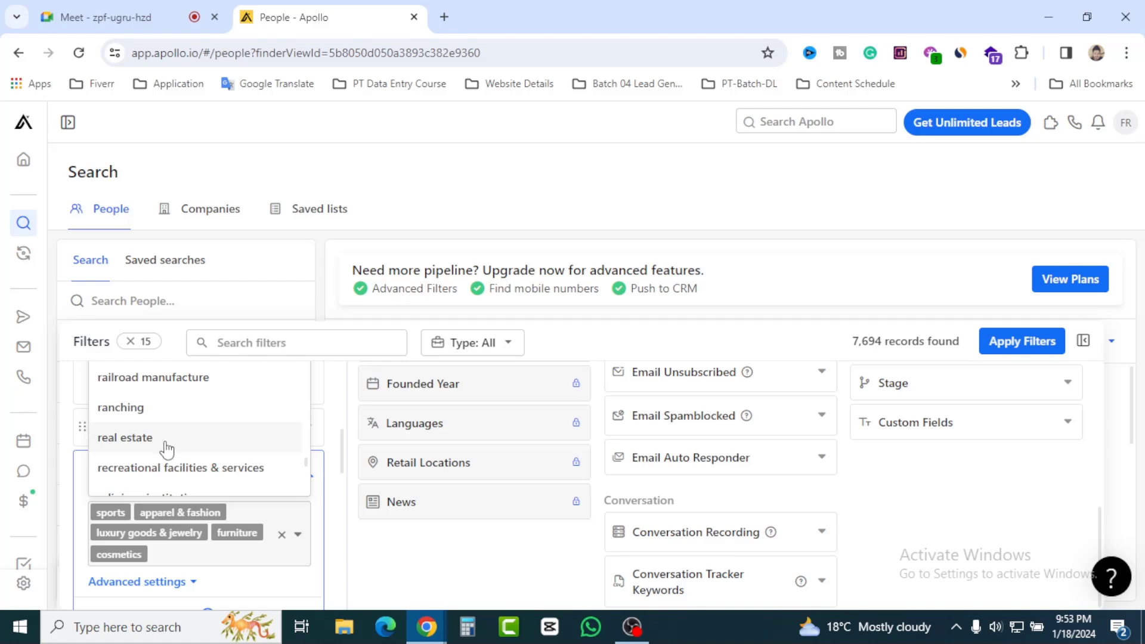
scroll(167, 447, "down", 1)
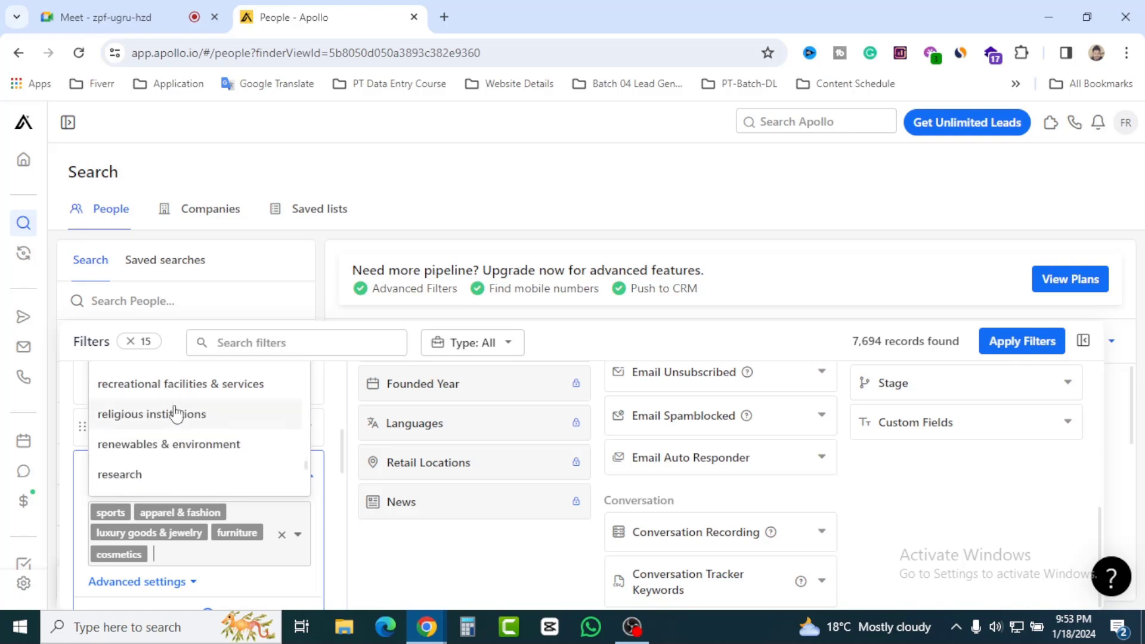
scroll(185, 447, "down", 1)
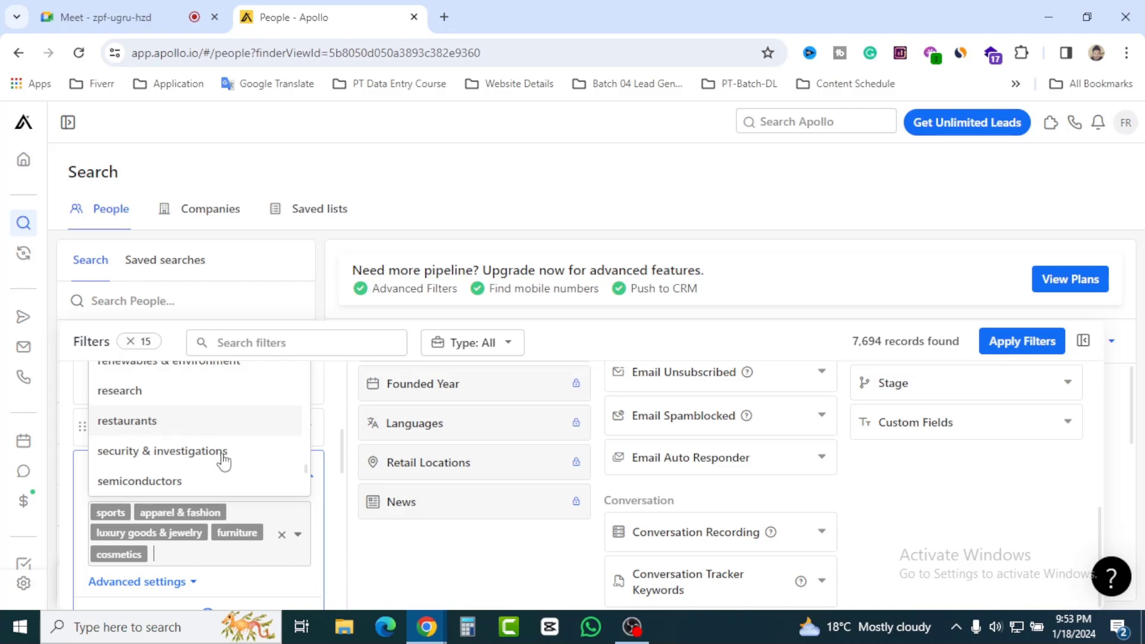
key("Return")
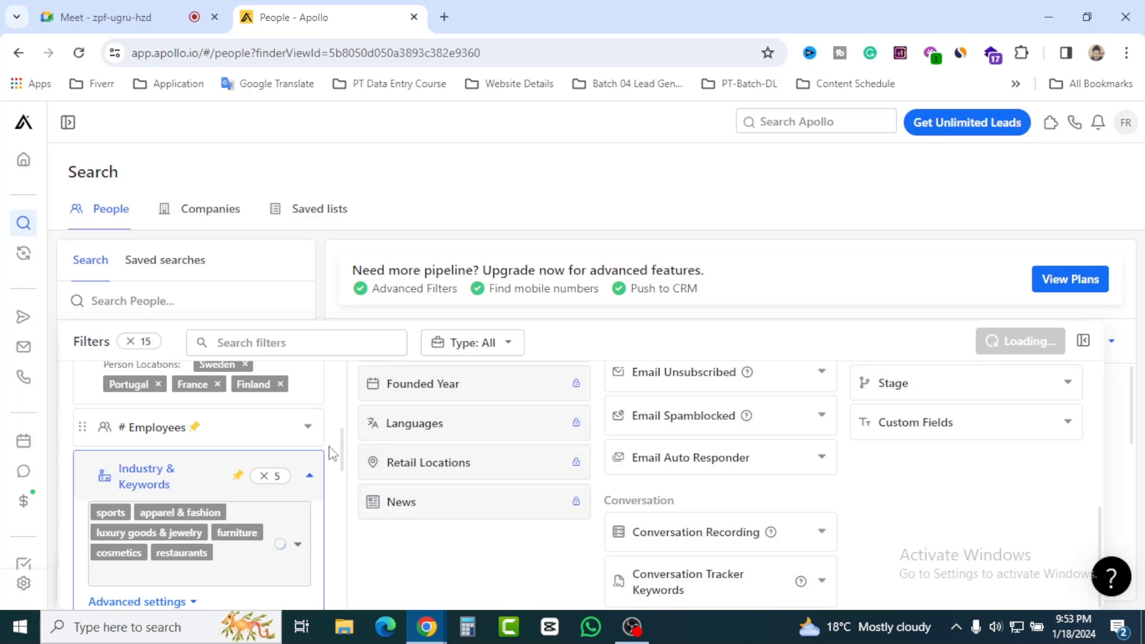
Look through the whole industries list in the Industry & Keywords filter for further relevant industries.
scroll(327, 448, "down", 2)
left_click(166, 500)
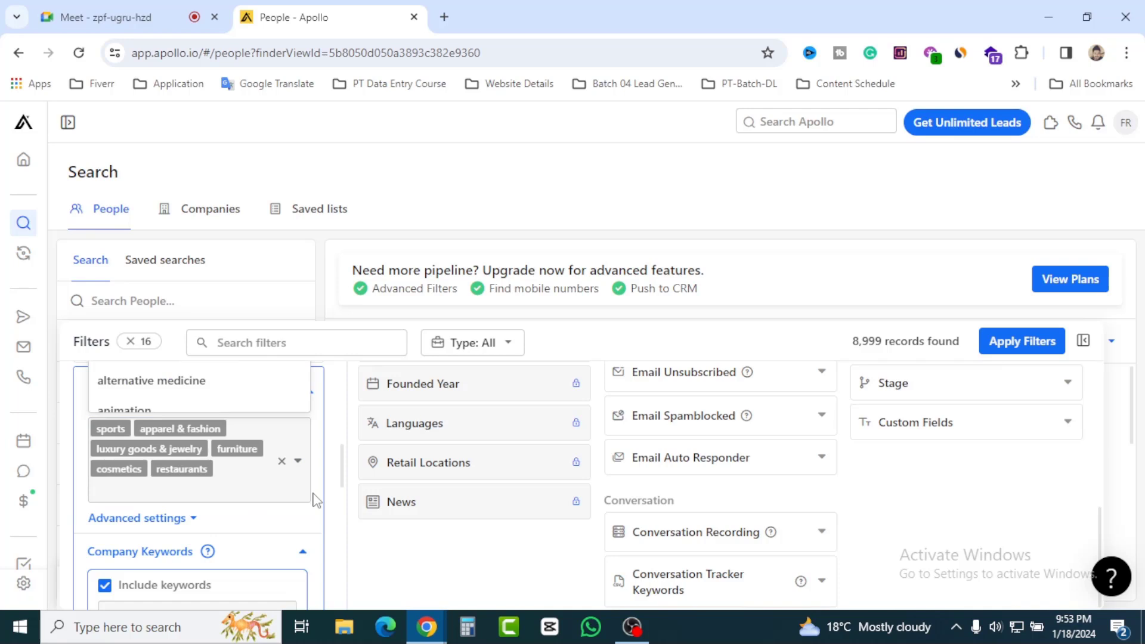
scroll(320, 499, "up", 3)
scroll(316, 495, "down", 1)
scroll(231, 453, "down", 4)
scroll(231, 453, "down", 7)
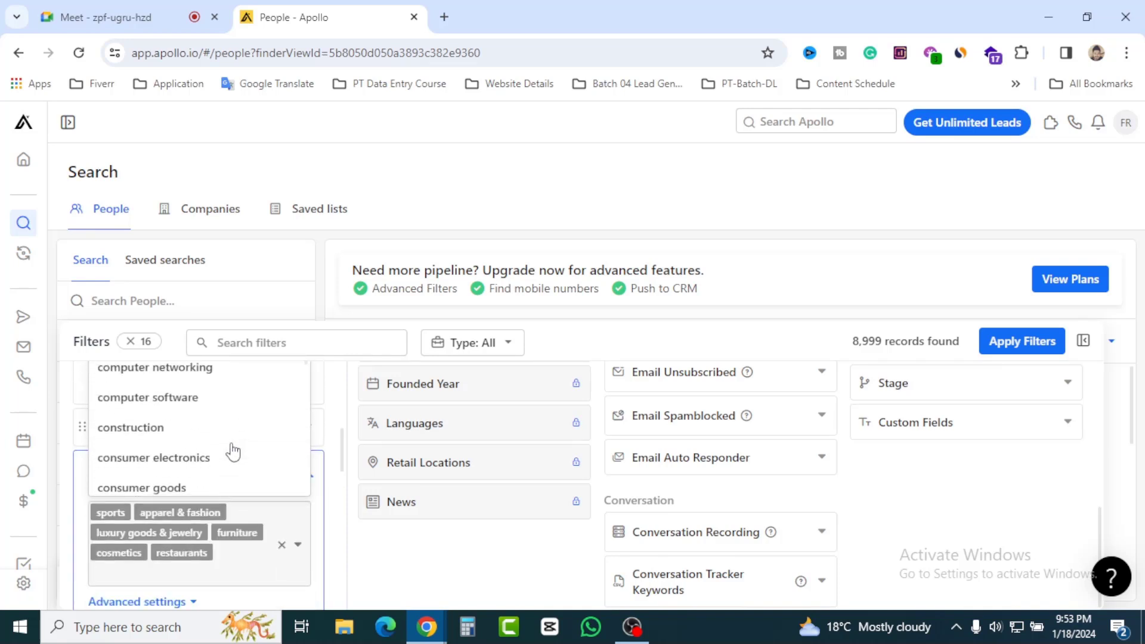
scroll(235, 454, "down", 10)
scroll(243, 431, "down", 10)
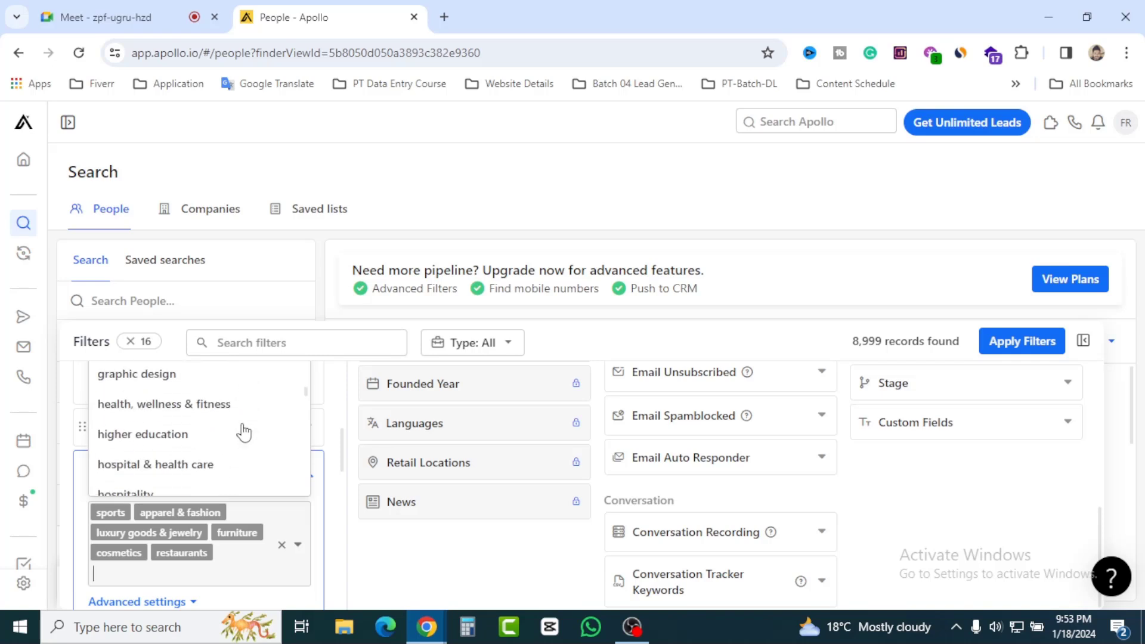
scroll(242, 430, "down", 10)
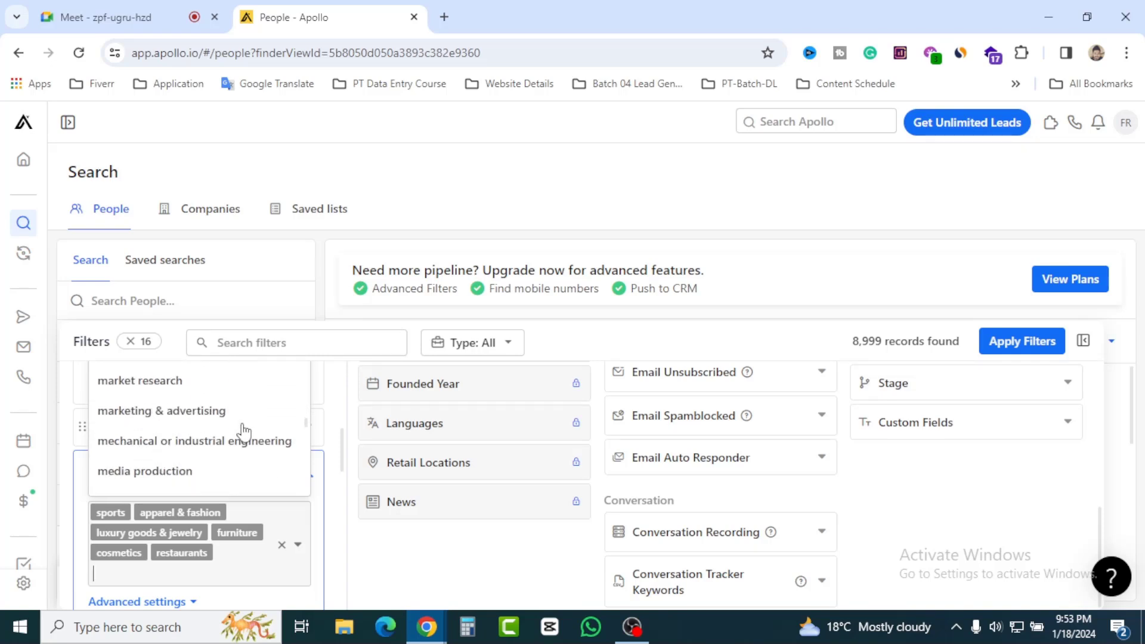
scroll(243, 431, "down", 10)
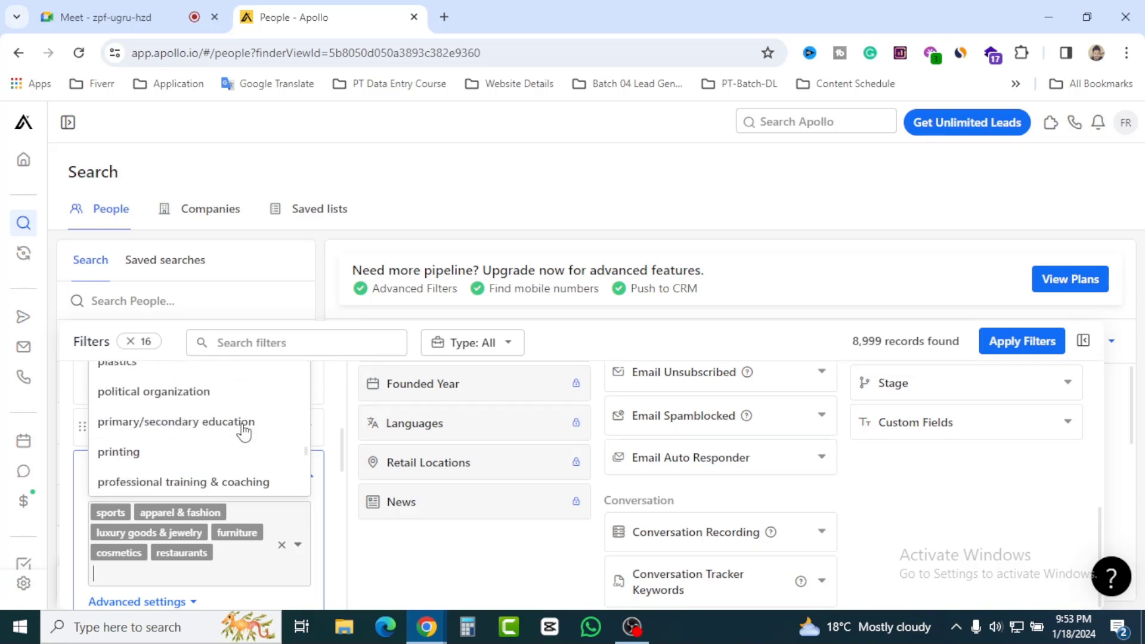
scroll(243, 430, "down", 5)
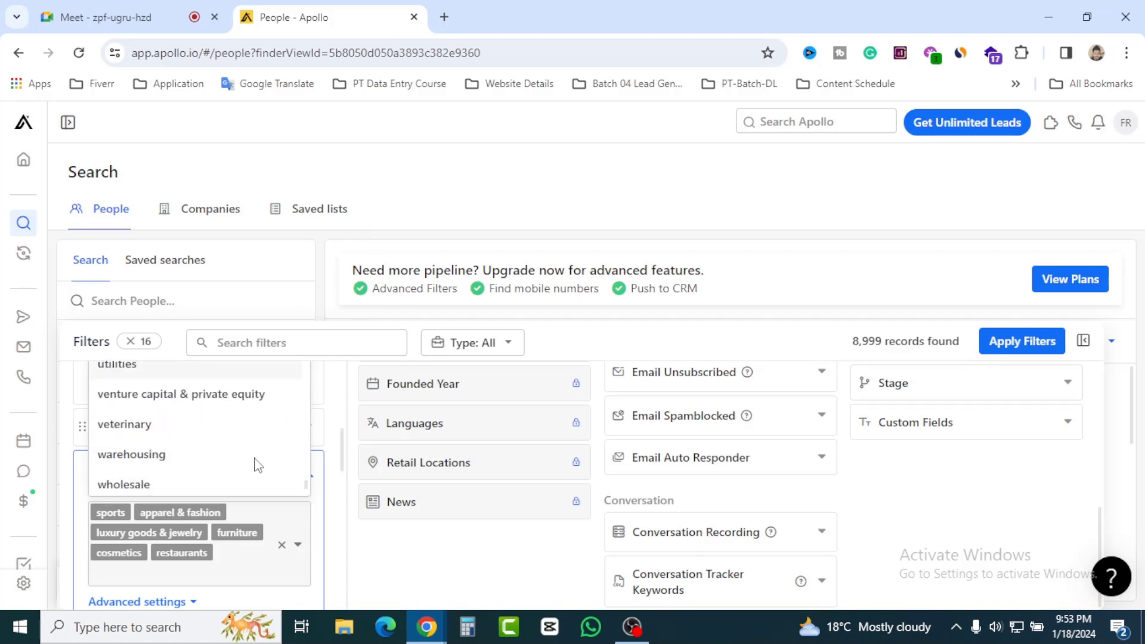
Close the industries list, keep the unsaved filter changes and collapse the Industry & Keywords filter.
key("Escape")
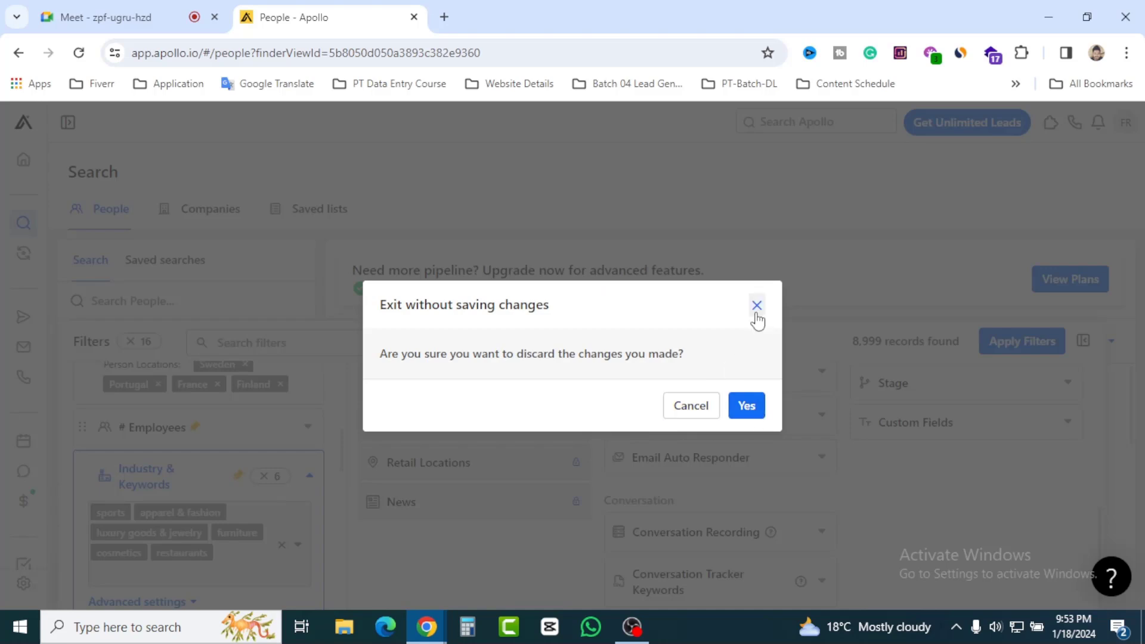
left_click(251, 450)
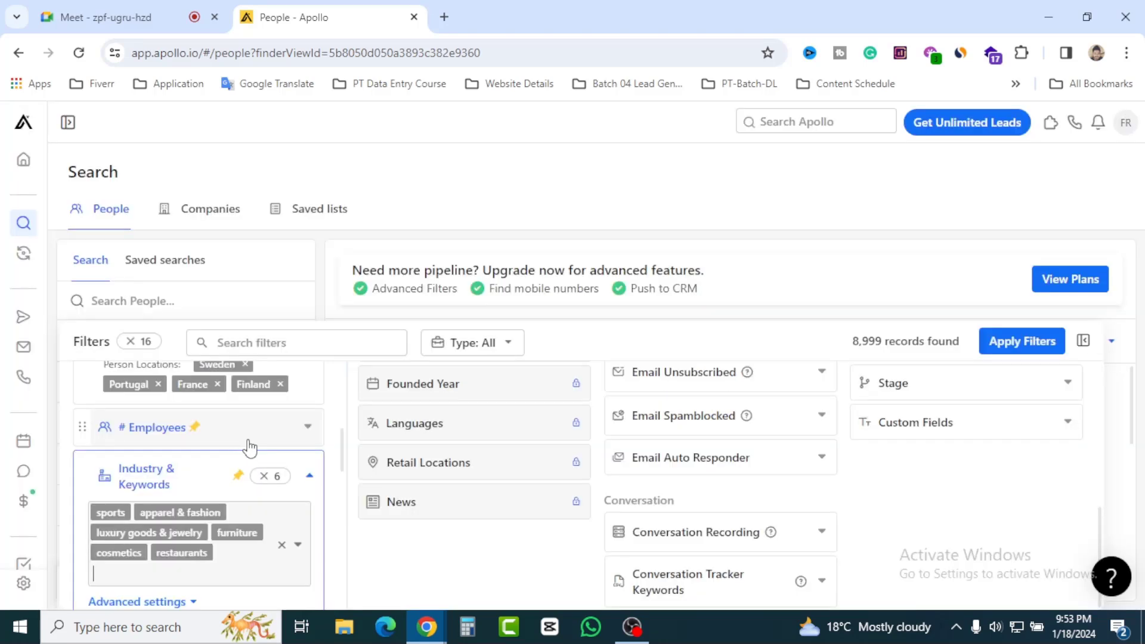
left_click(310, 479)
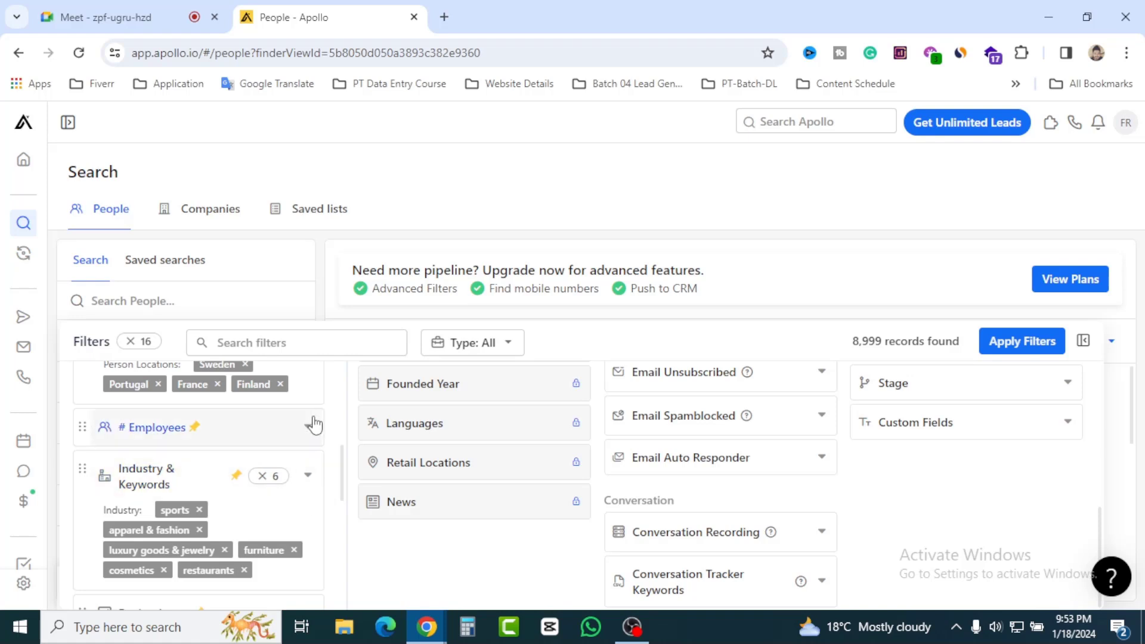
Review the pinned filters, including Job Titles, Location, Industry & Keywords and Email Status, and check the number of matching records.
scroll(328, 417, "up", 2)
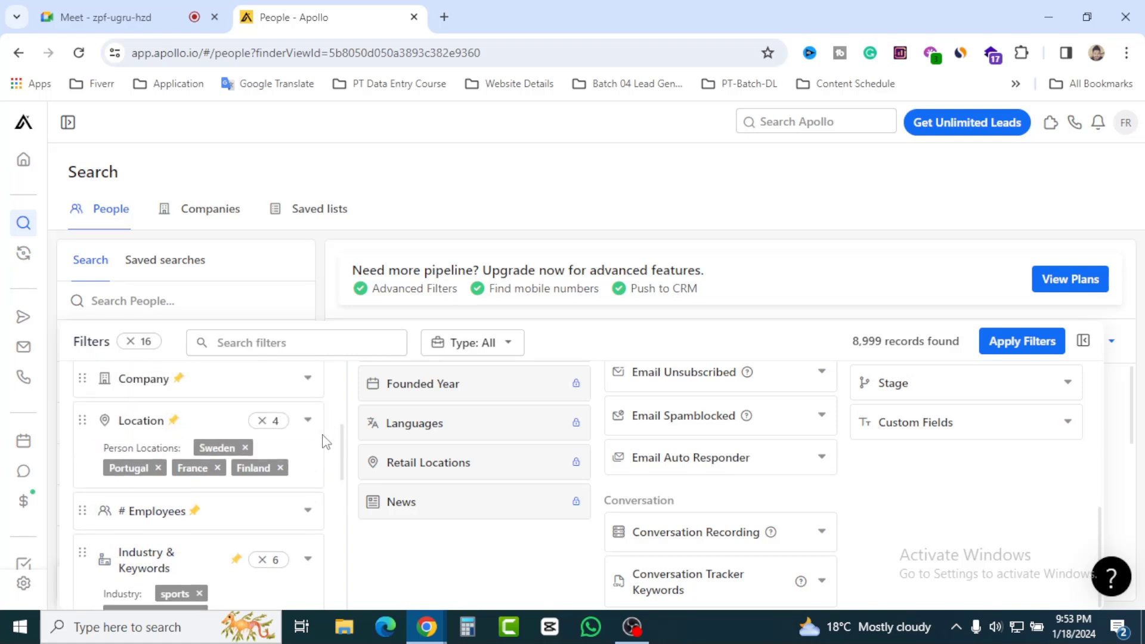
scroll(323, 442, "down", 2)
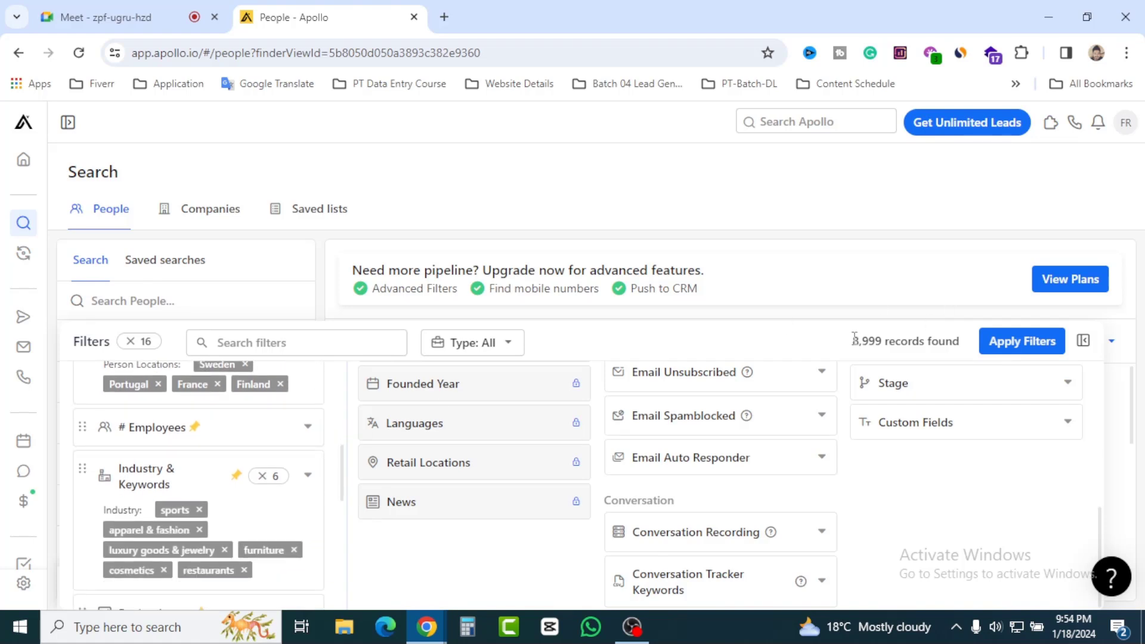
left_click_drag(857, 341, 967, 352)
left_click(812, 344)
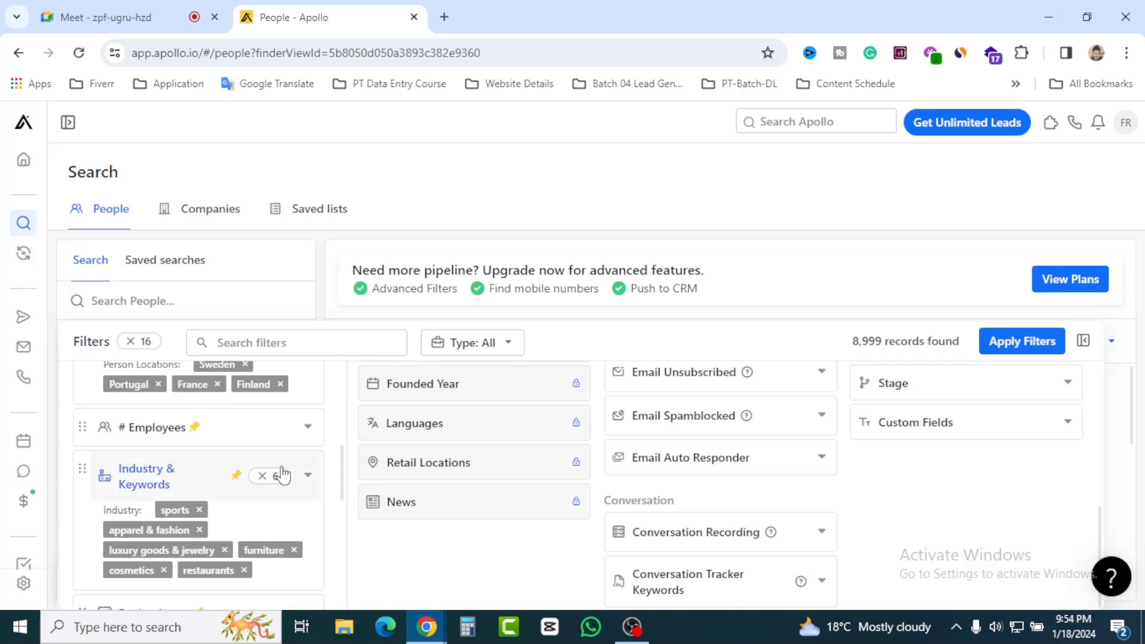
scroll(238, 442, "up", 1)
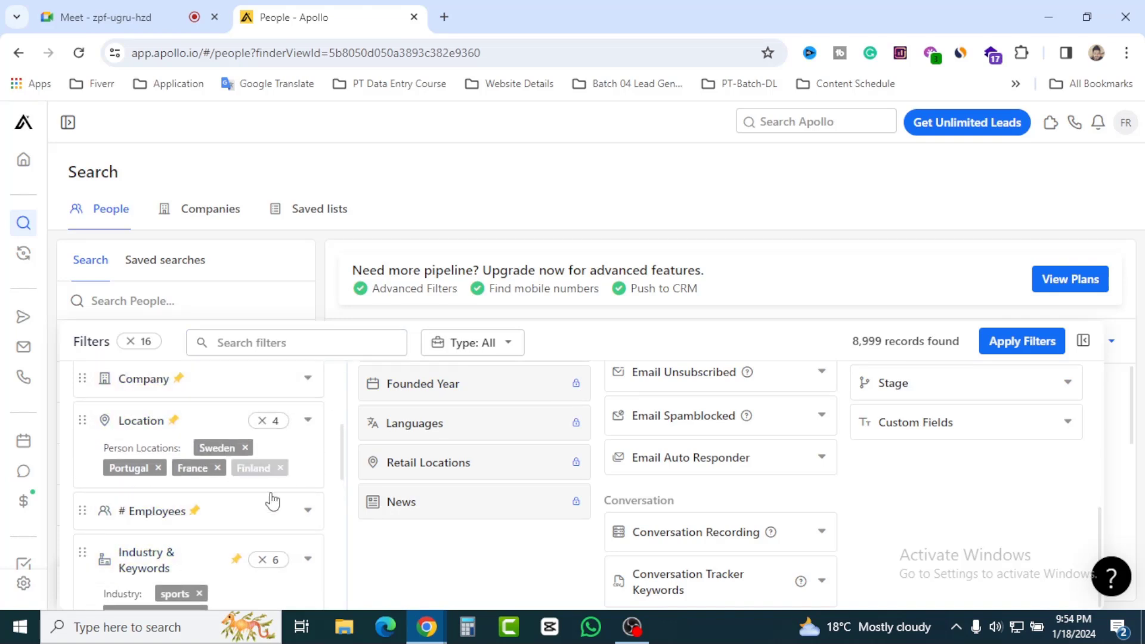
scroll(277, 487, "down", 4)
scroll(277, 486, "up", 3)
scroll(277, 488, "down", 3)
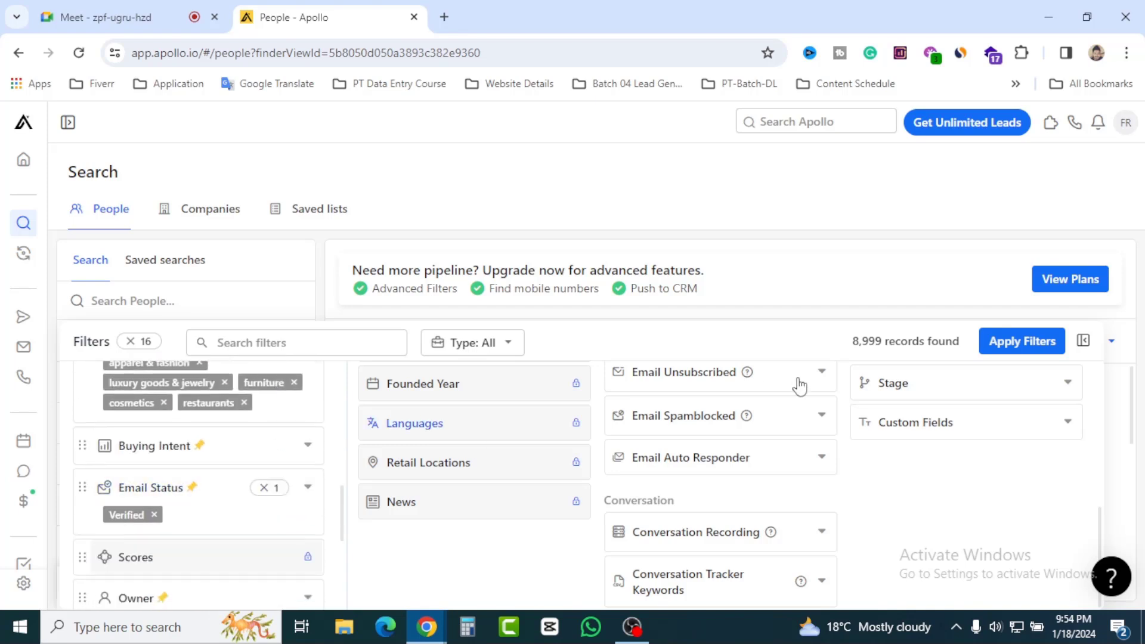
left_click_drag(870, 345, 921, 345)
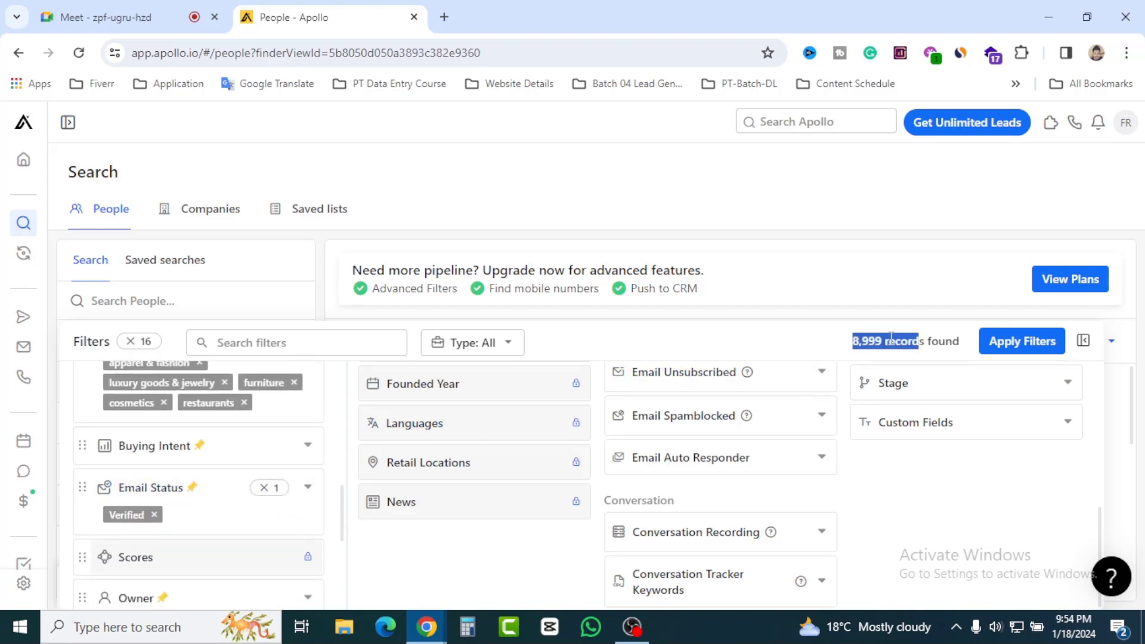
left_click(894, 340)
scroll(273, 509, "down", 3)
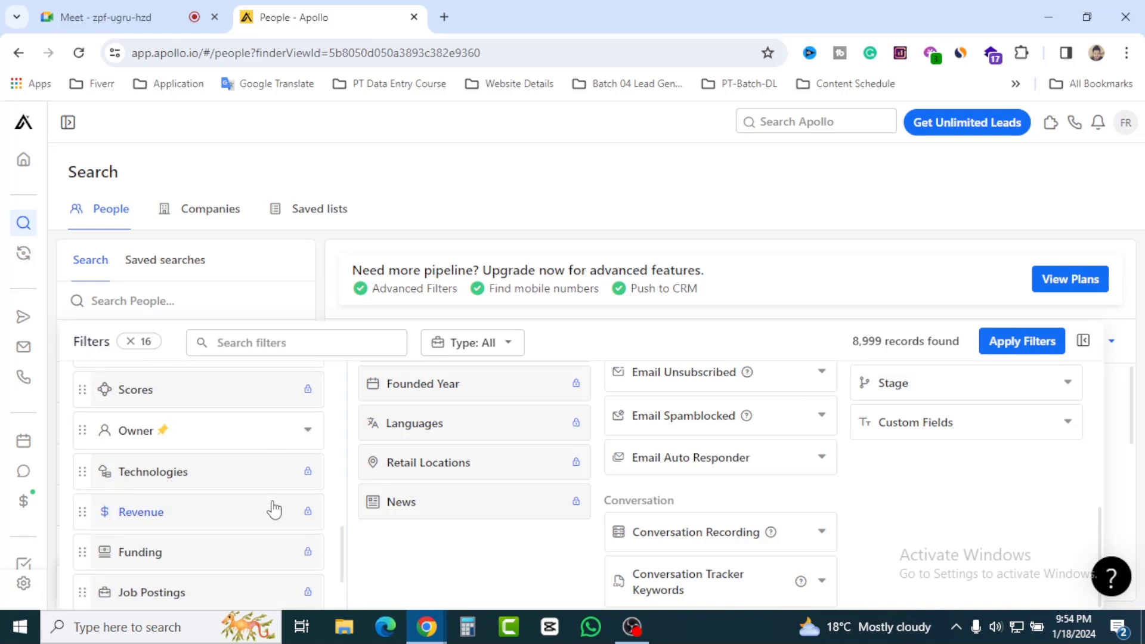
scroll(280, 519, "down", 2)
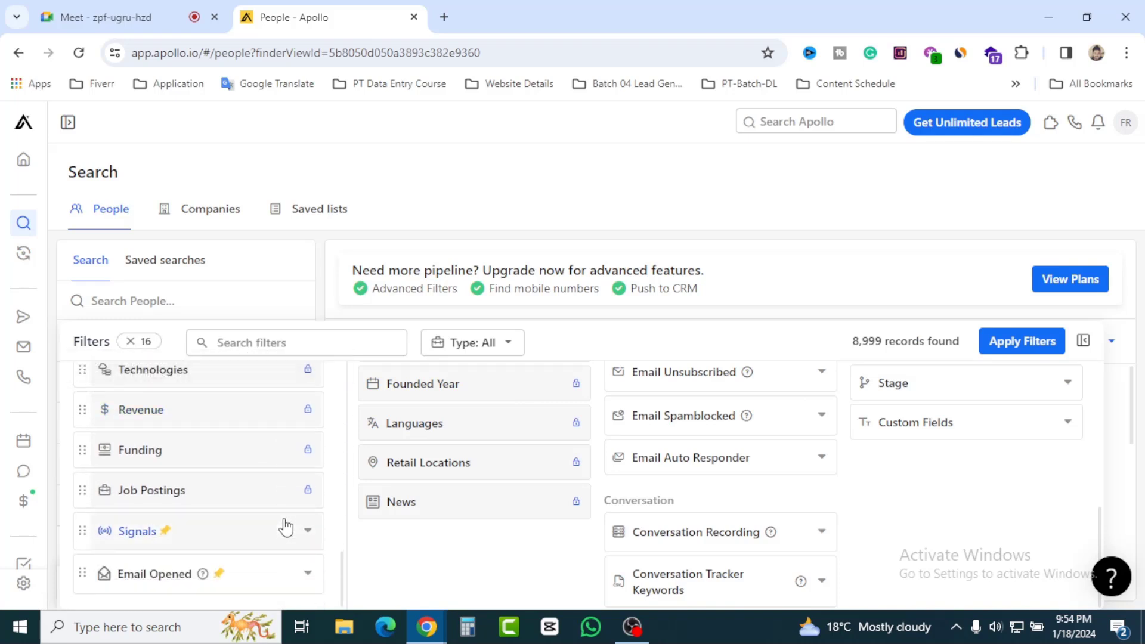
scroll(286, 528, "up", 5)
scroll(284, 519, "up", 3)
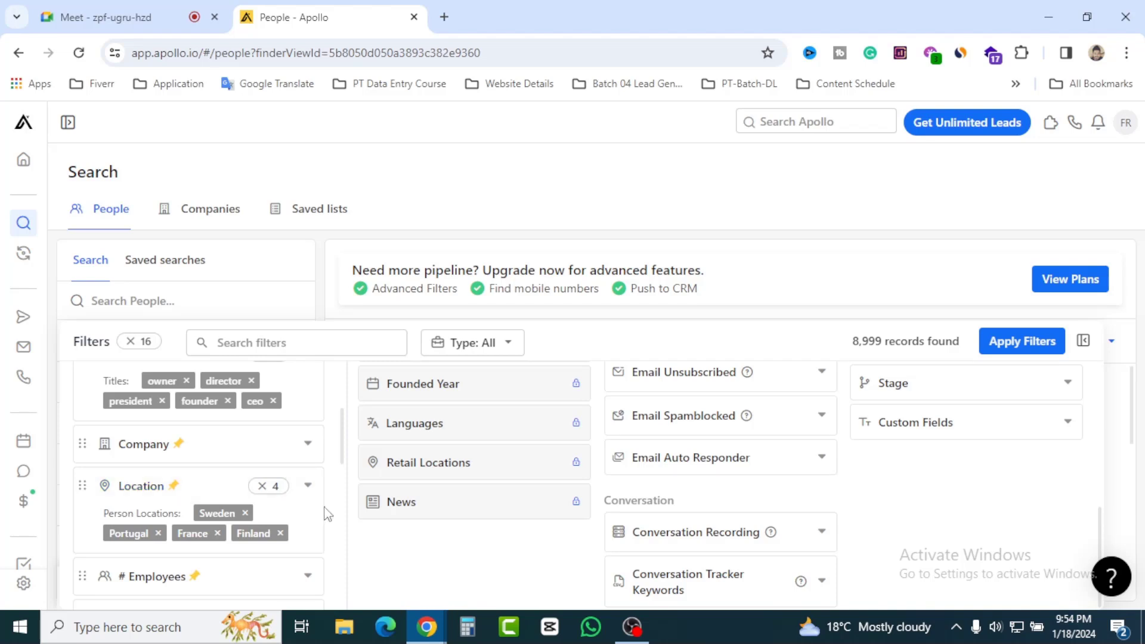
scroll(326, 501, "up", 3)
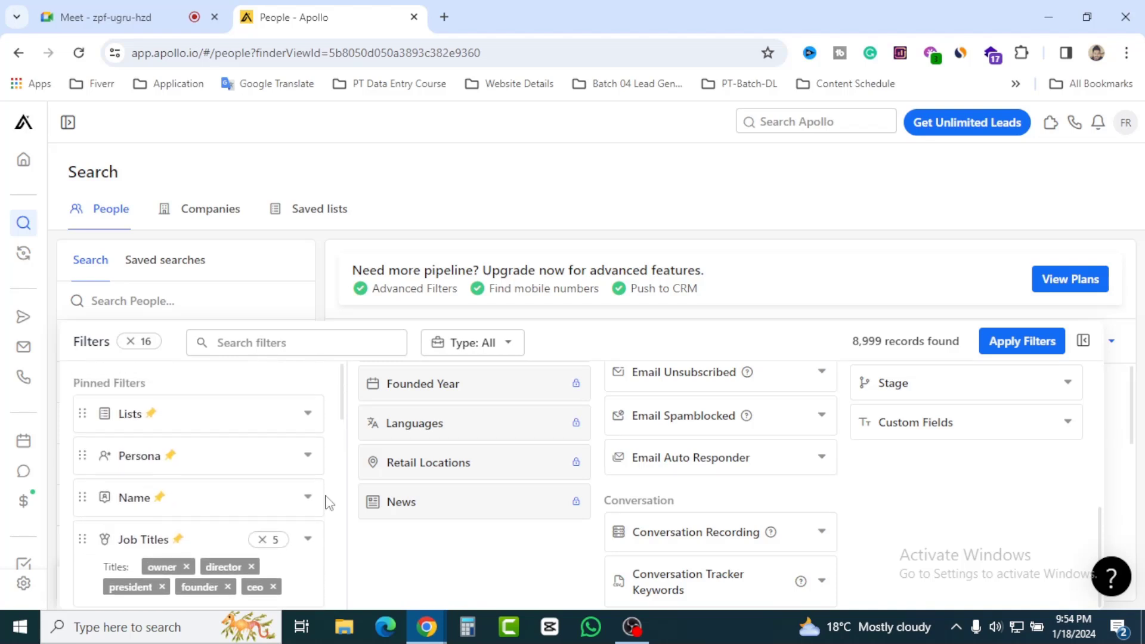
scroll(325, 501, "down", 3)
scroll(326, 501, "up", 3)
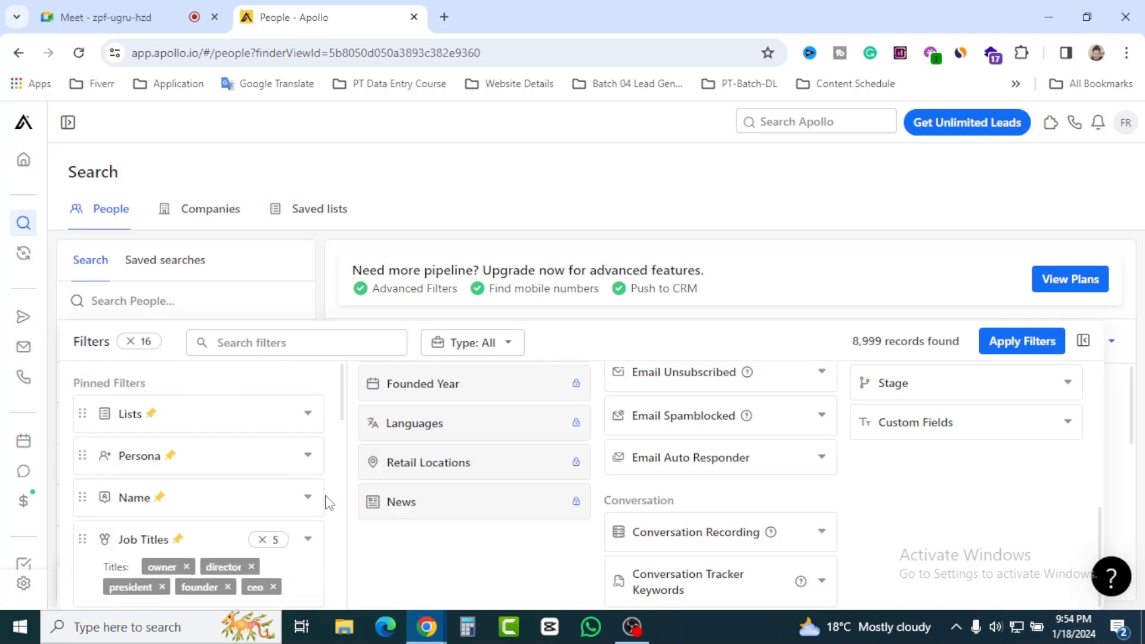
Apply the selected filters to the people search and review the active job title, location, industry and email status filters.
left_click(1030, 346)
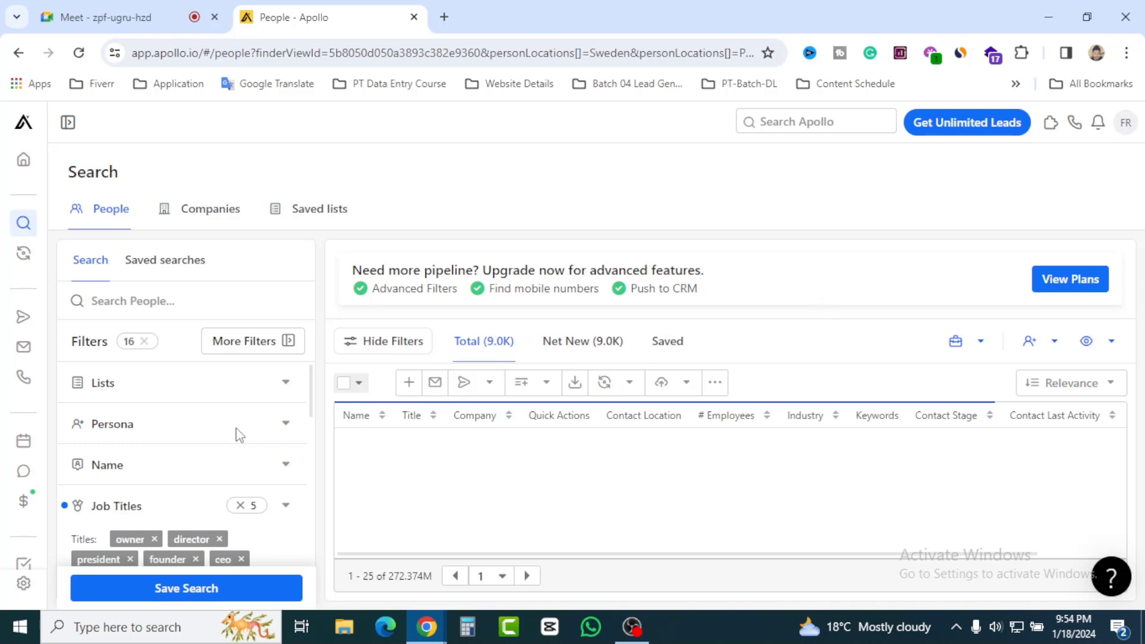
scroll(238, 434, "down", 3)
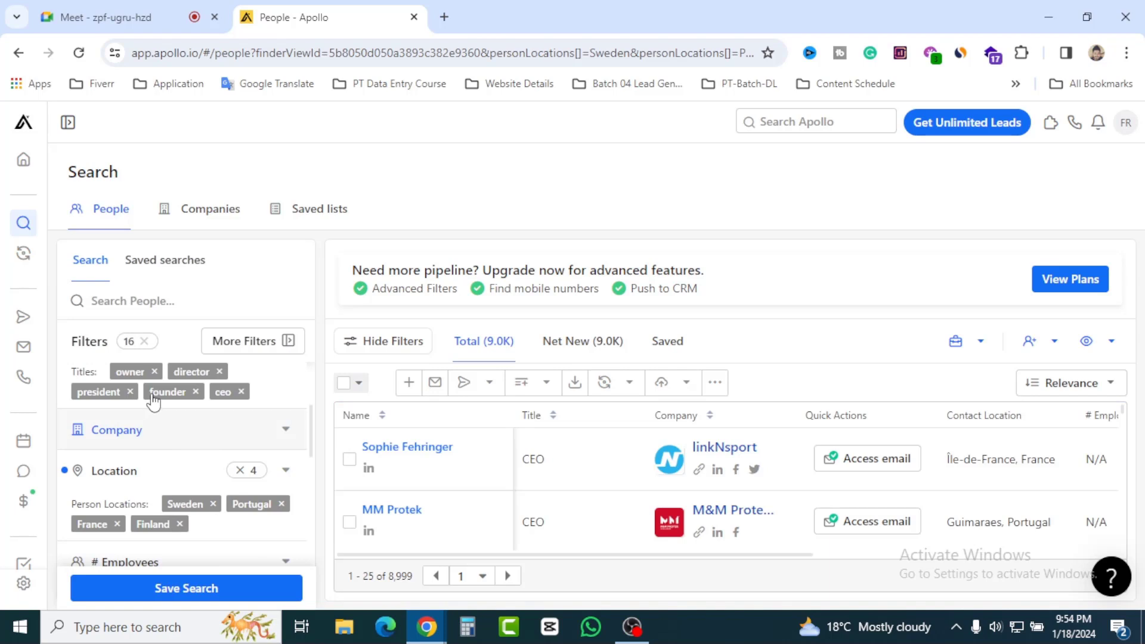
scroll(197, 498, "down", 1)
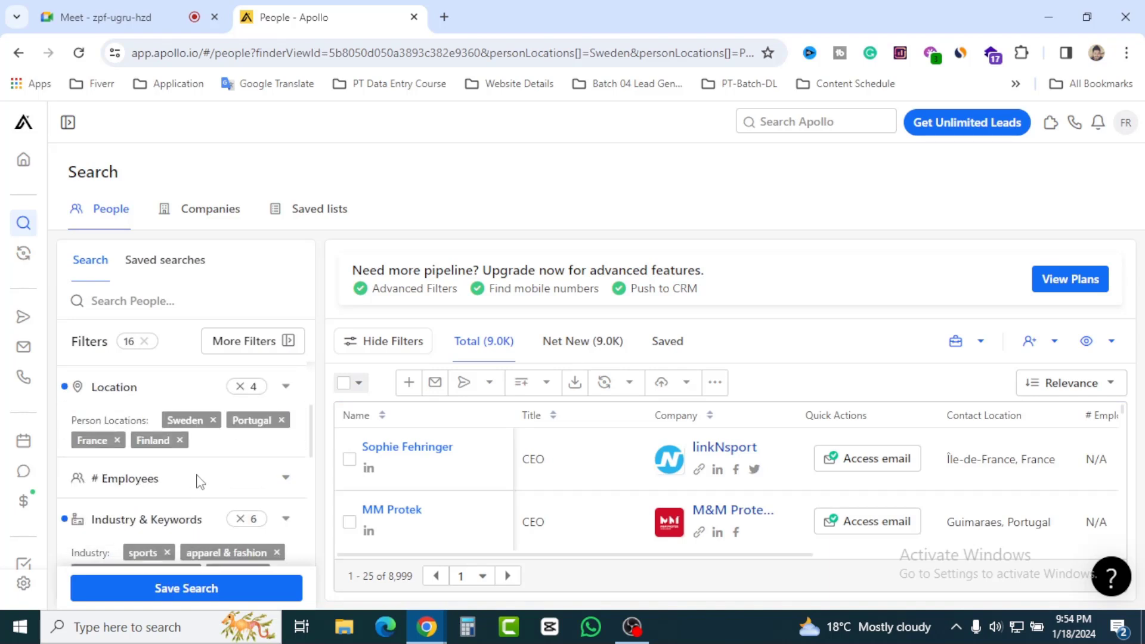
scroll(200, 482, "down", 2)
scroll(191, 495, "up", 1)
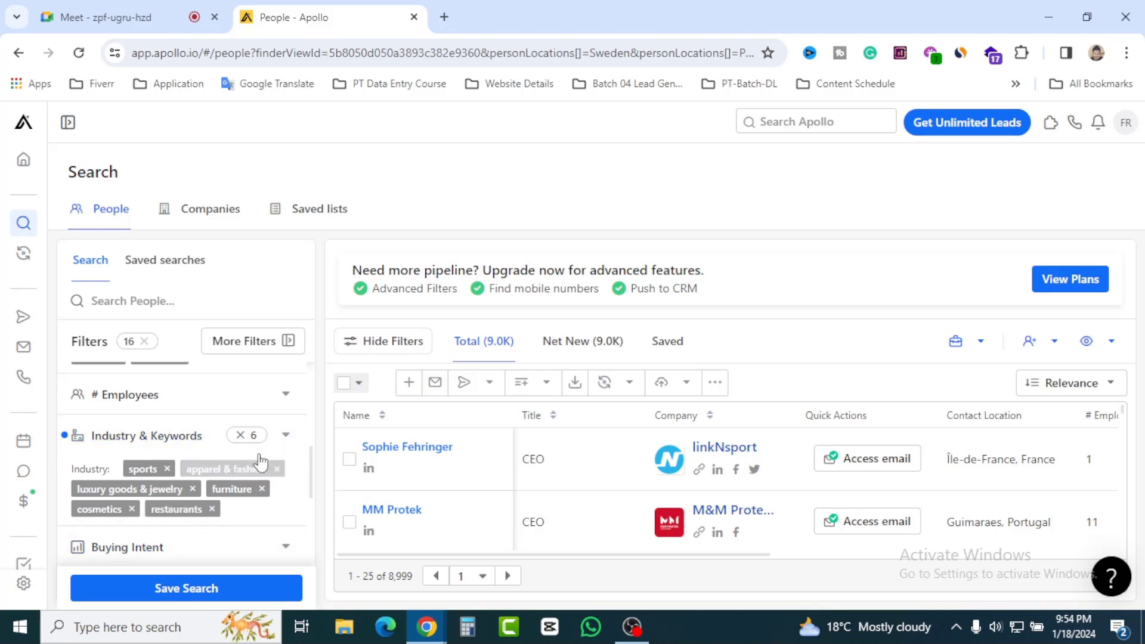
scroll(288, 477, "down", 2)
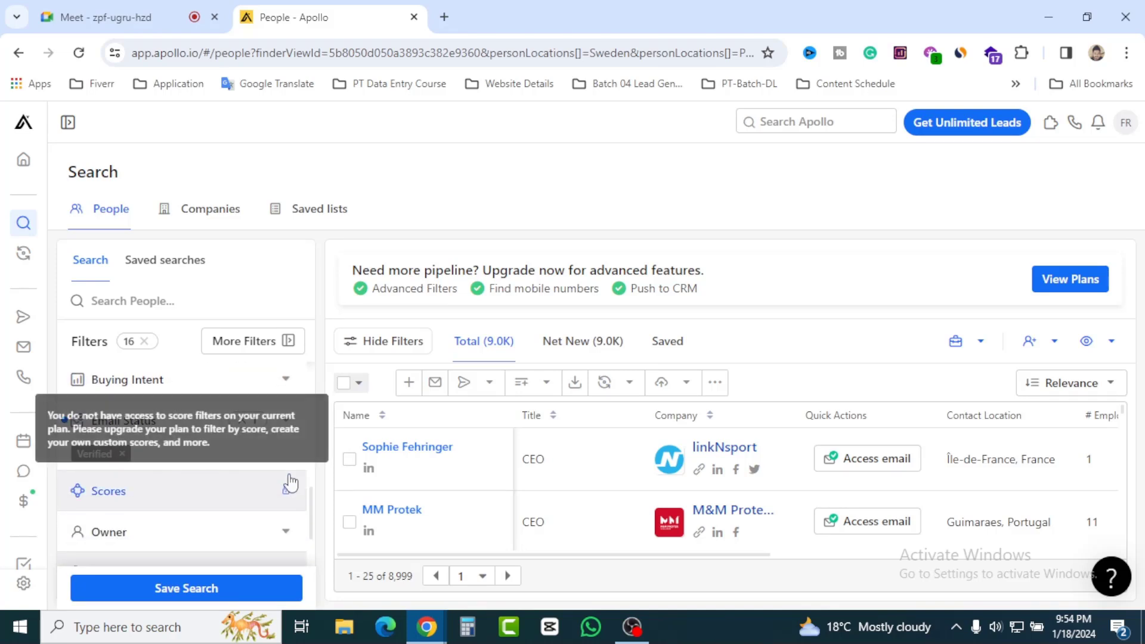
scroll(158, 446, "down", 1)
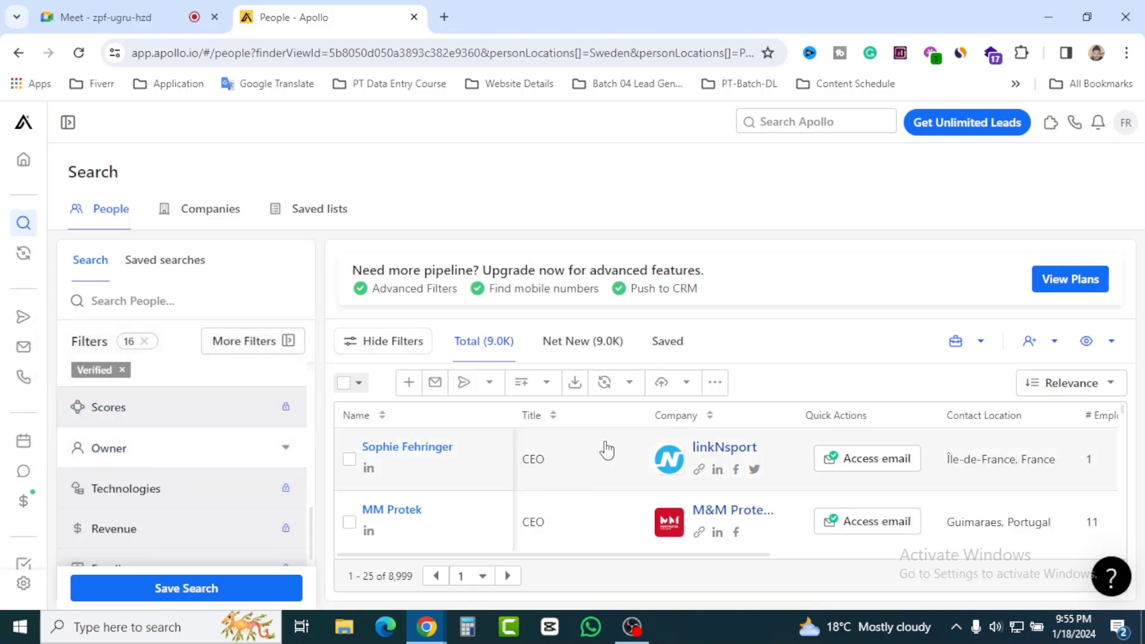
Look through the people on the first results page with their titles, companies and contact locations.
scroll(607, 450, "down", 1)
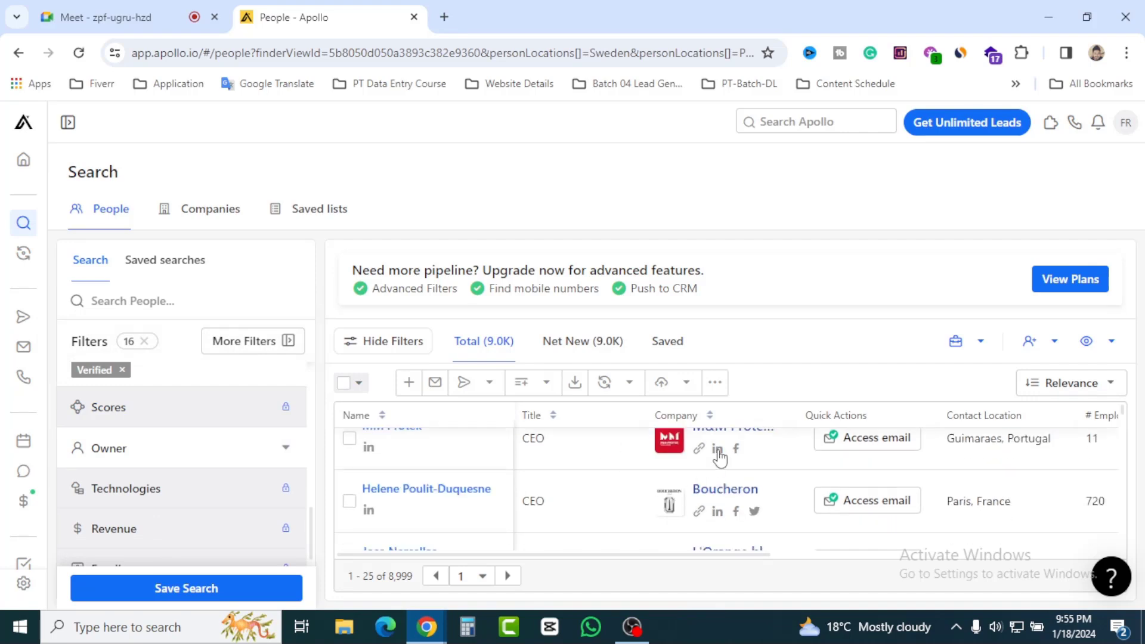
scroll(778, 461, "down", 8)
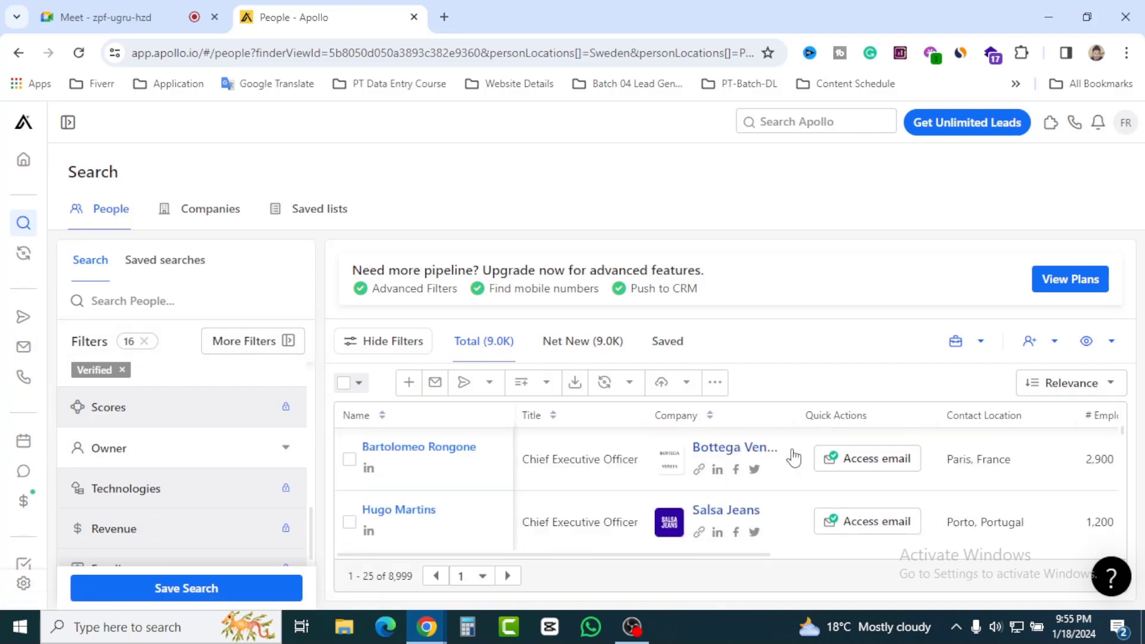
scroll(774, 464, "down", 10)
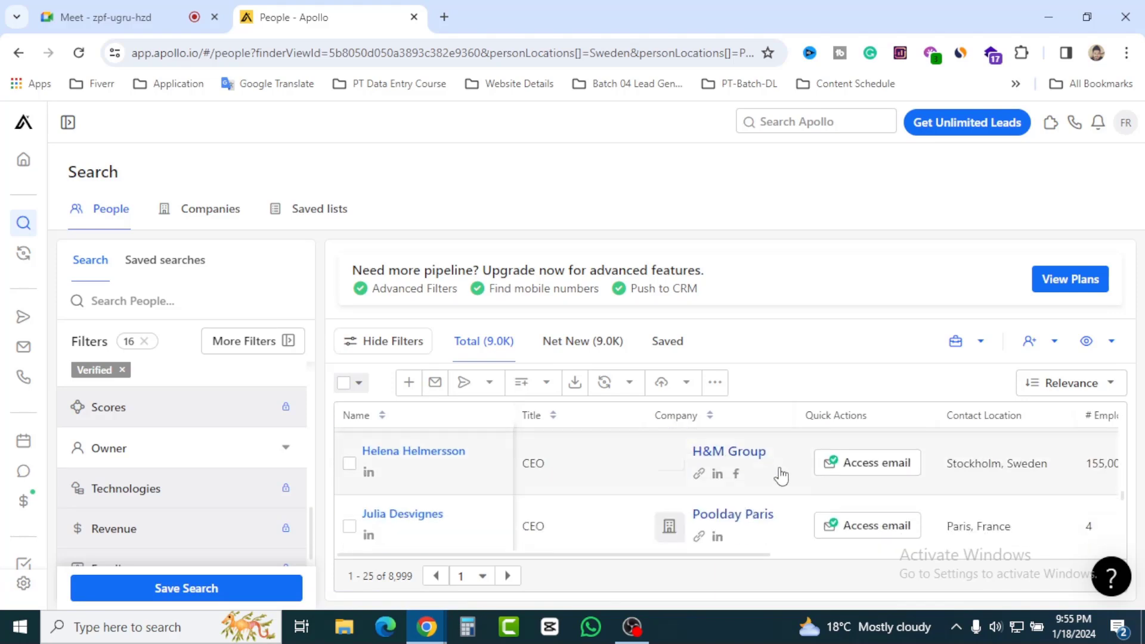
scroll(781, 476, "down", 5)
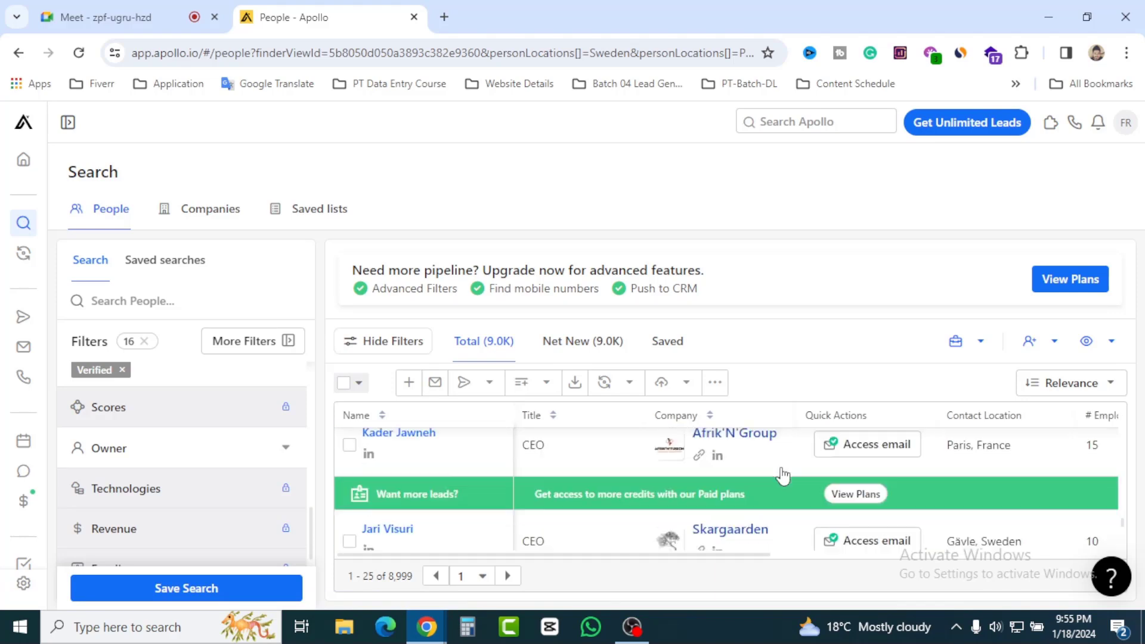
scroll(784, 475, "down", 3)
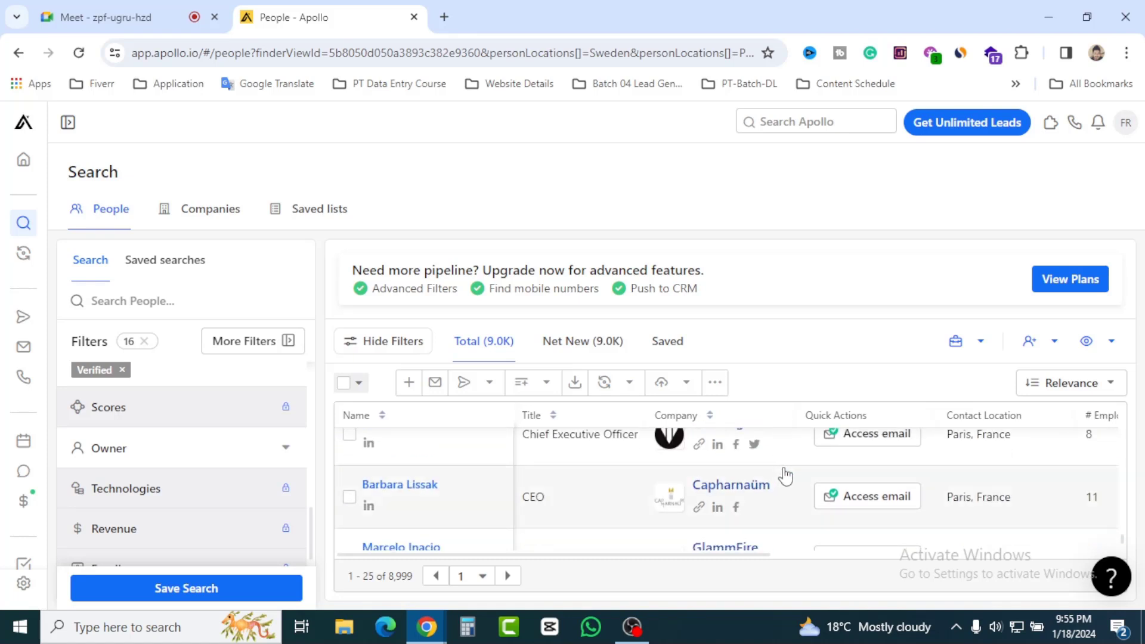
scroll(785, 475, "down", 1)
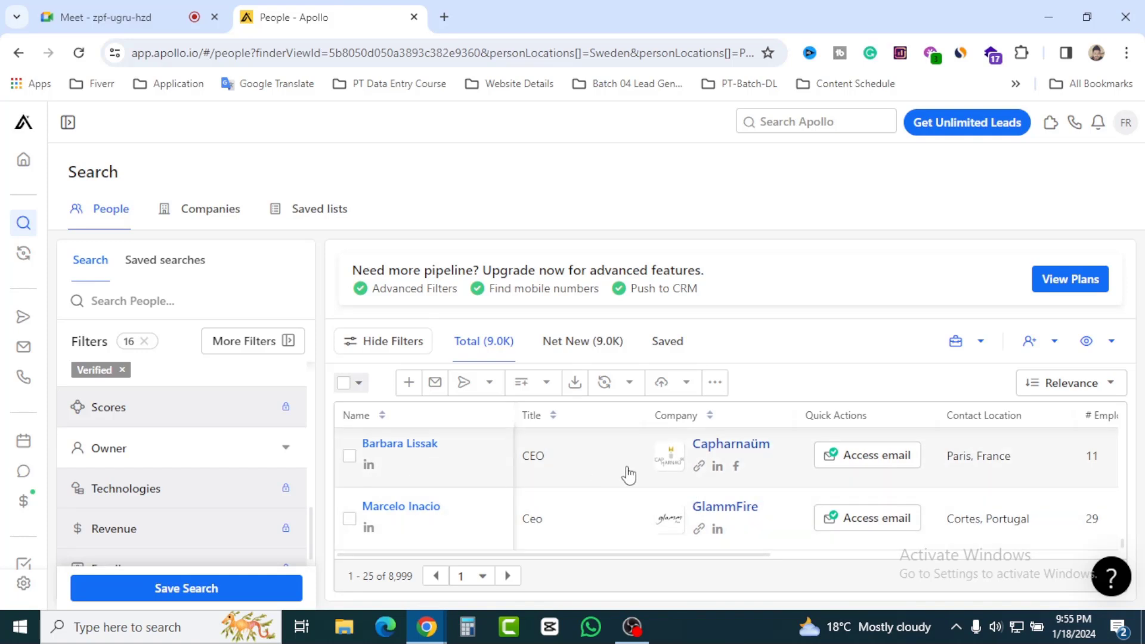
scroll(620, 495, "down", 10)
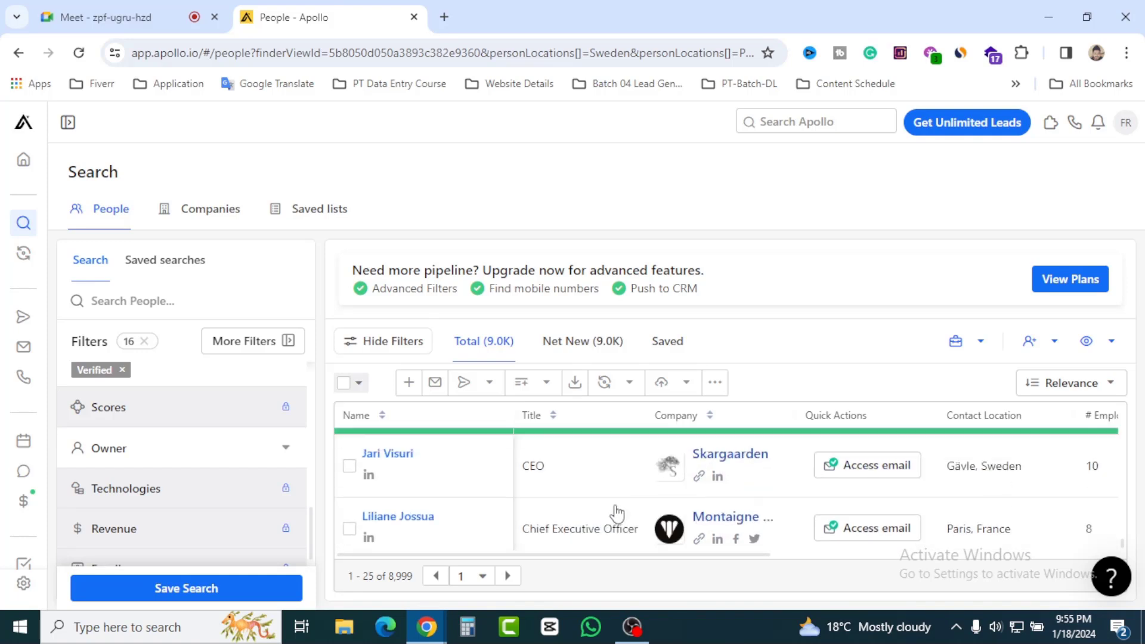
Open page 3 of the people search results.
scroll(622, 483, "up", 10)
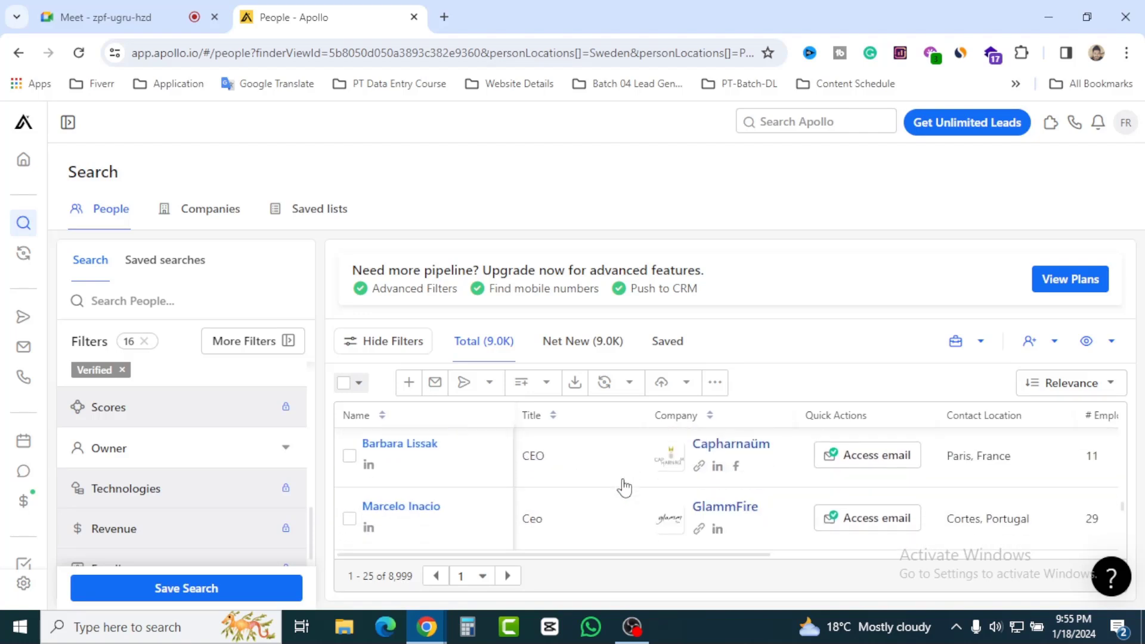
left_click(483, 577)
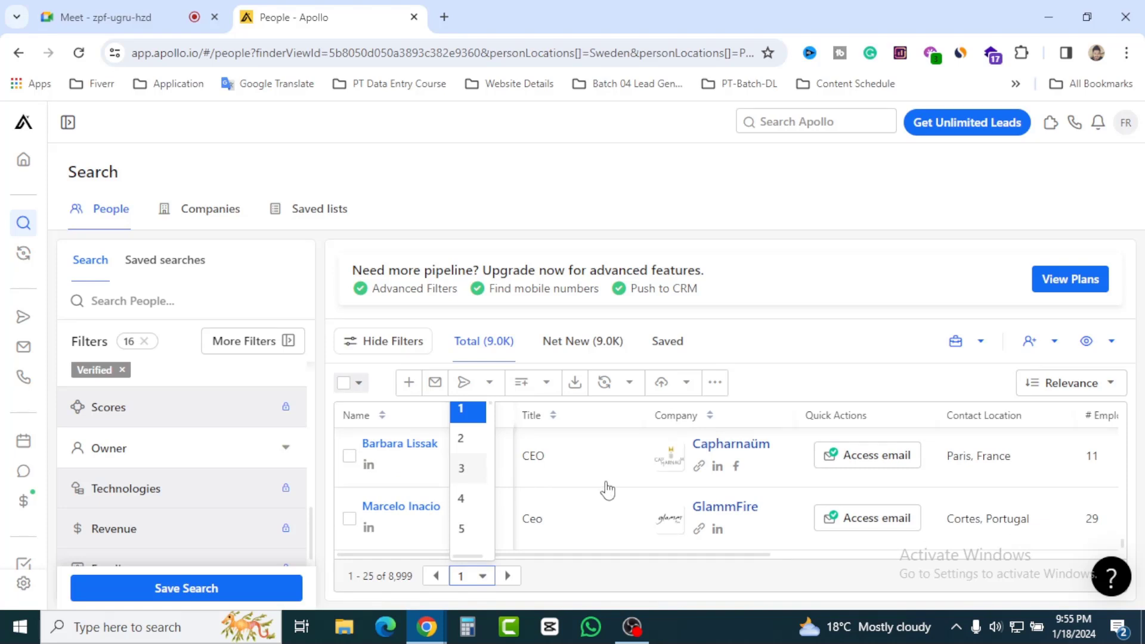
key("Return")
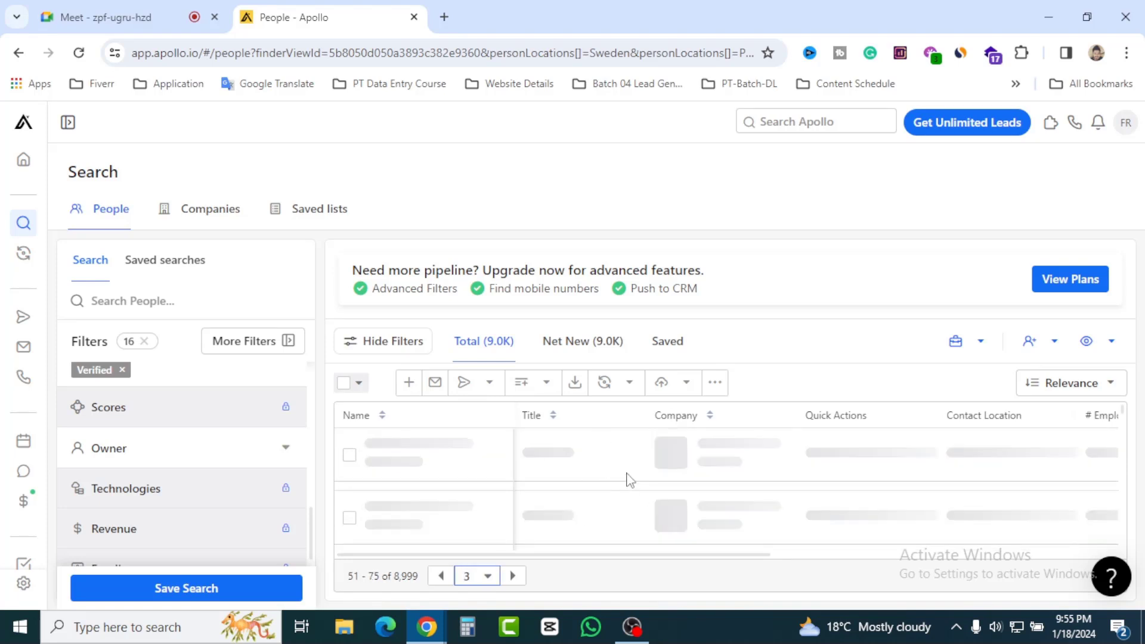